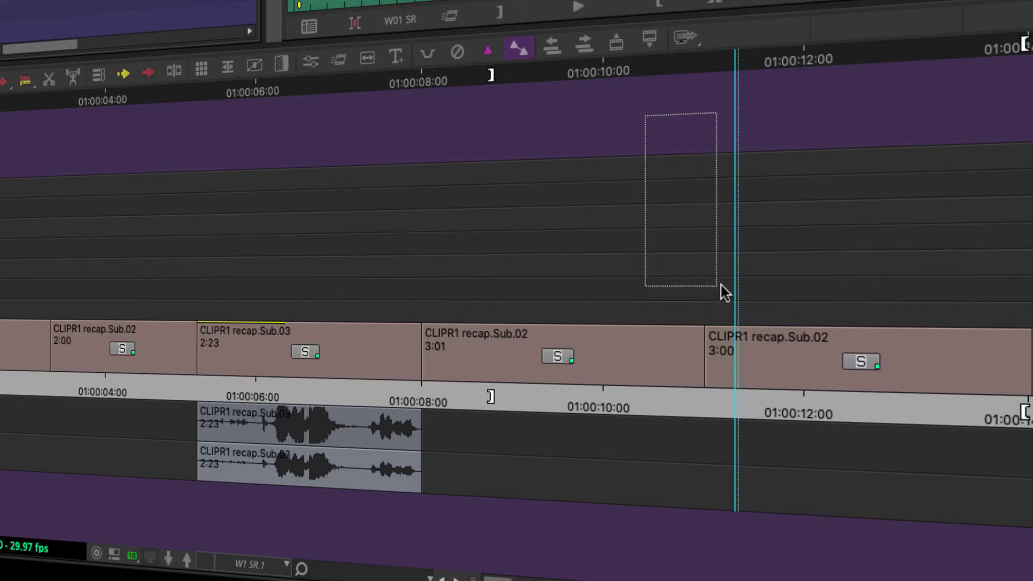
- Lasso the V1 cut between the 3:01 and 3:00 clips to set up a dual-roller trim, and leave trim mode
{"action": "left_click_drag", "start_coordinate": [719, 285], "coordinate": [678, 98]}
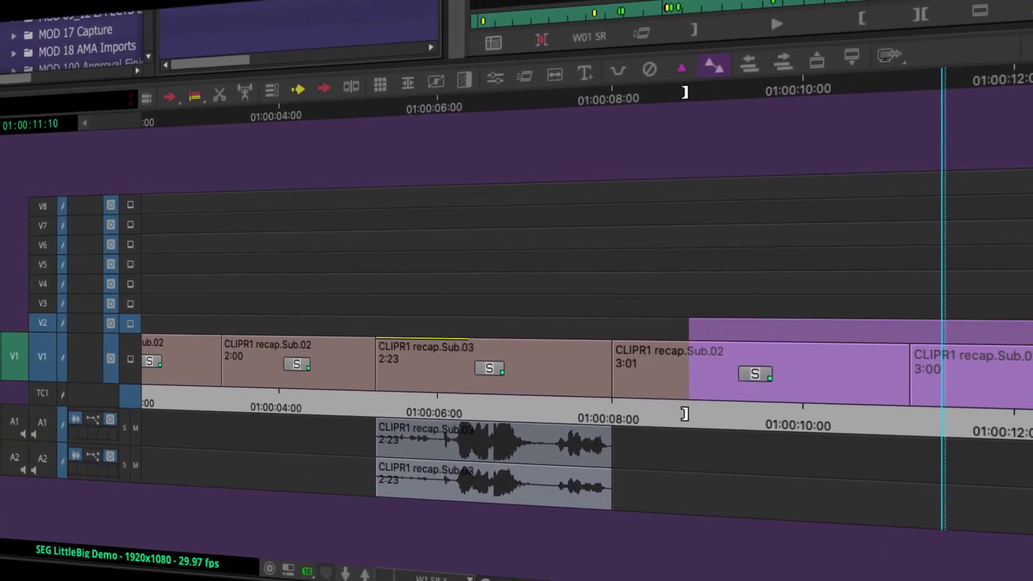
{"action": "mouse_move", "coordinate": [787, 133]}
{"action": "left_mouse_down"}
{"action": "mouse_move", "coordinate": [833, 257]}
{"action": "mouse_move", "coordinate": [845, 357]}
{"action": "left_mouse_up"}
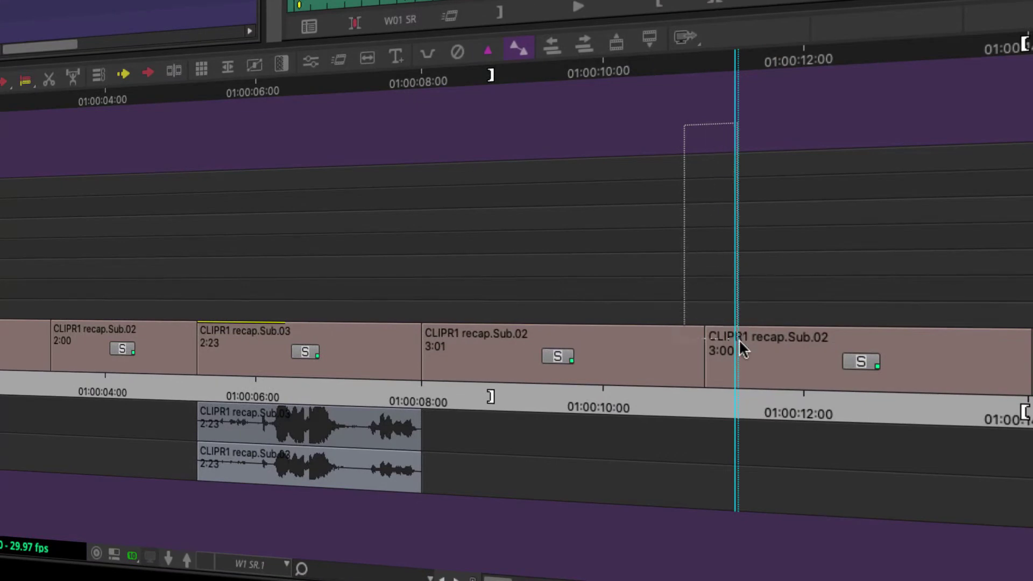
{"action": "left_click_drag", "start_coordinate": [741, 348], "coordinate": [744, 444]}
{"action": "left_click_drag", "start_coordinate": [653, 501], "coordinate": [618, 517]}
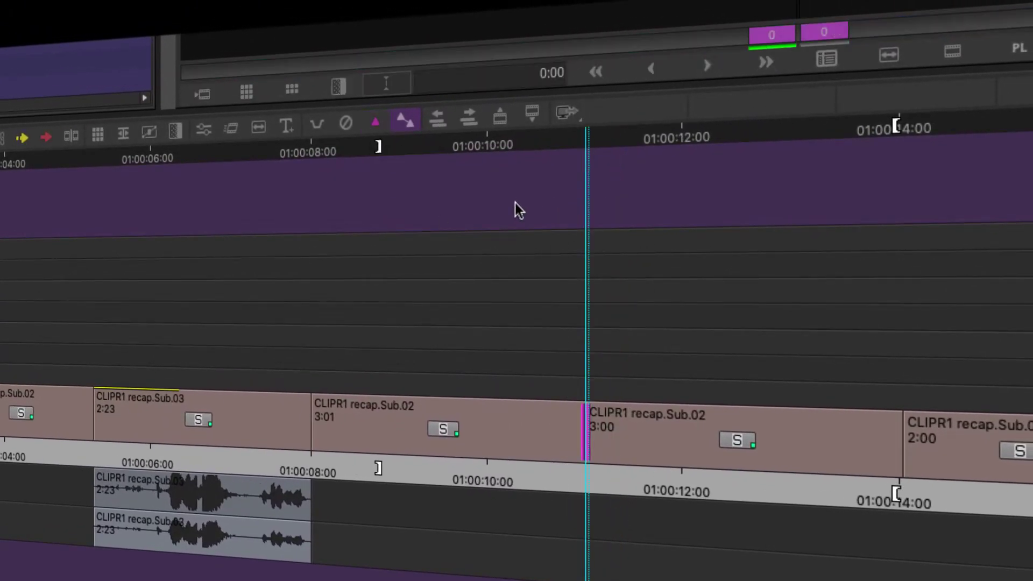
{"action": "key", "text": "u"}
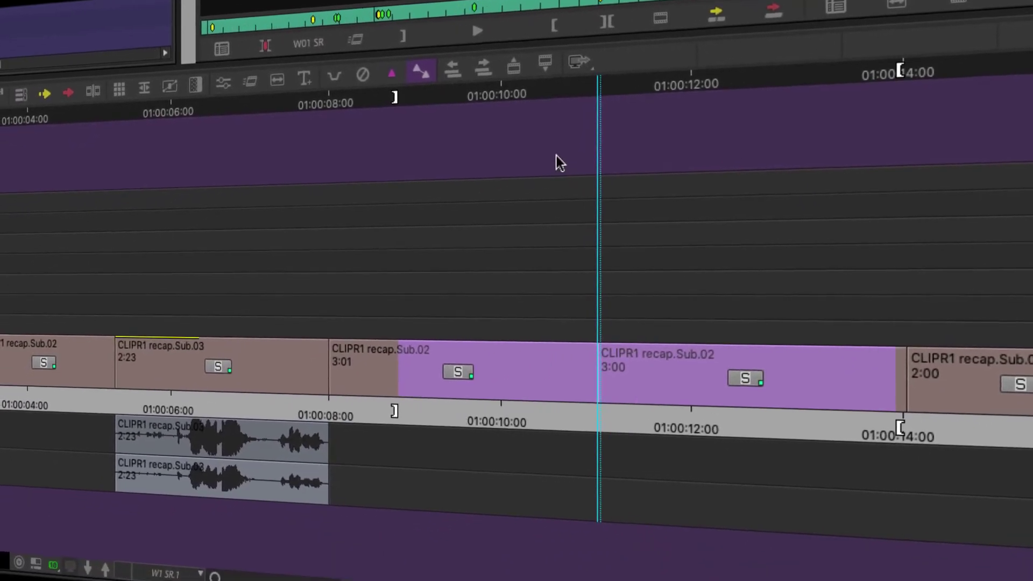
- Lasso the whole 3:00 clip on V1, and extend the segment selection to the last two clips
{"action": "left_click_drag", "start_coordinate": [540, 210], "coordinate": [702, 344]}
{"action": "mouse_move", "coordinate": [711, 286]}
{"action": "left_mouse_down"}
{"action": "mouse_move", "coordinate": [914, 395]}
{"action": "mouse_move", "coordinate": [933, 467]}
{"action": "left_mouse_up"}
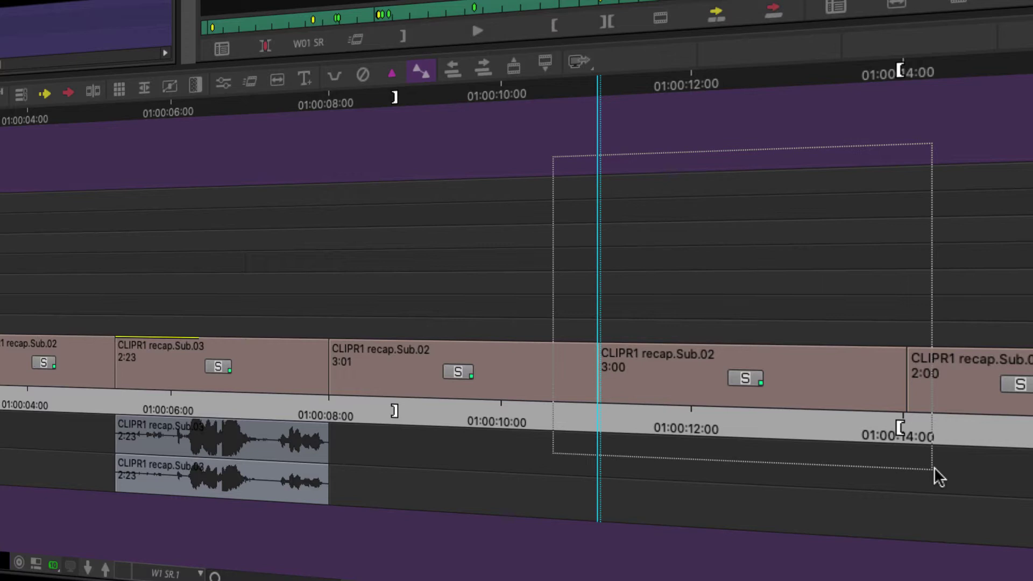
{"action": "left_click_drag", "start_coordinate": [934, 466], "coordinate": [934, 466]}
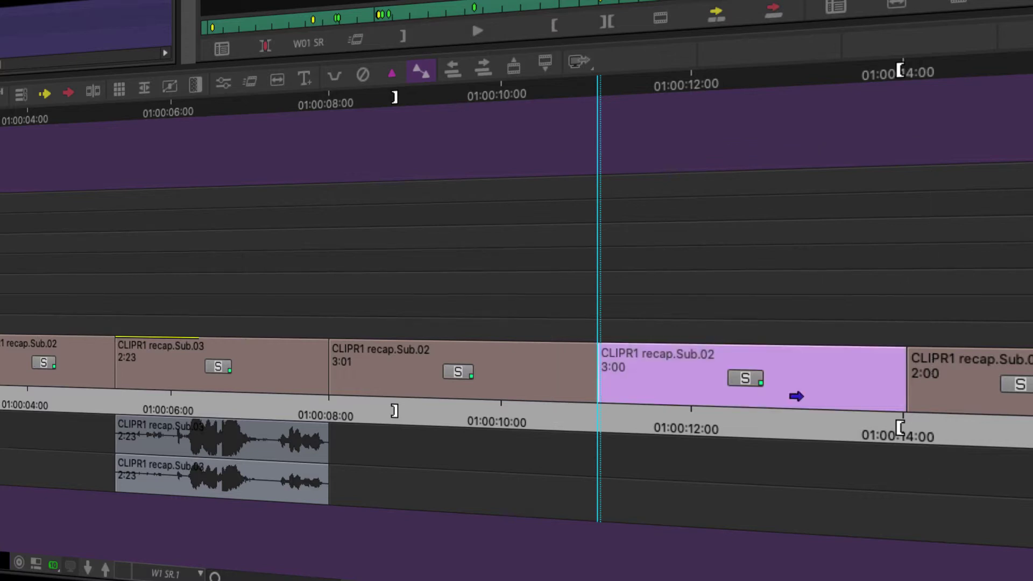
{"action": "left_click_drag", "start_coordinate": [510, 138], "coordinate": [981, 384]}
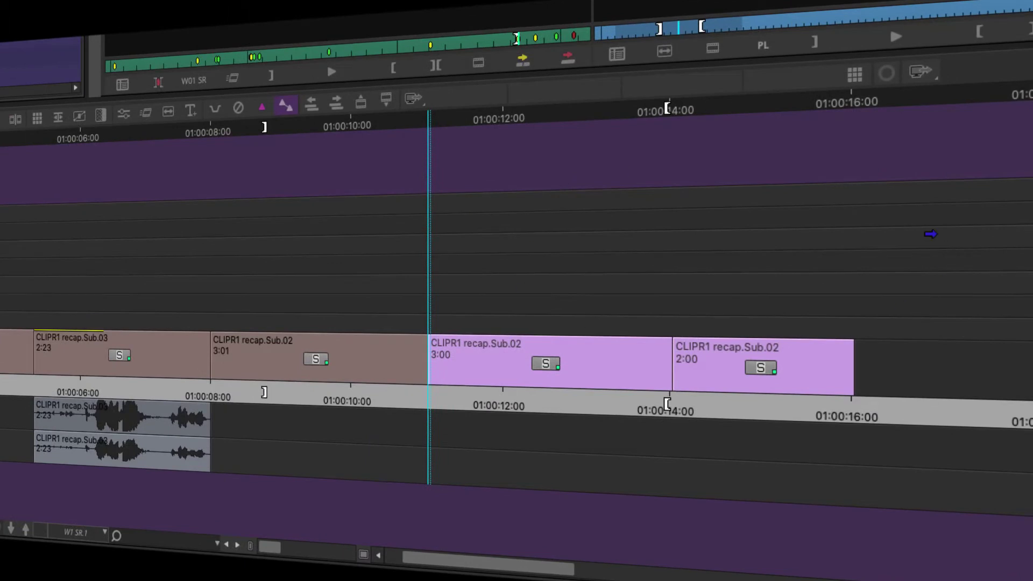
- Set up a slip on the final 2:00 clip, switch to trimming the cut before the 3:00 clip, and leave trim mode
{"action": "left_click_drag", "start_coordinate": [963, 149], "coordinate": [600, 447]}
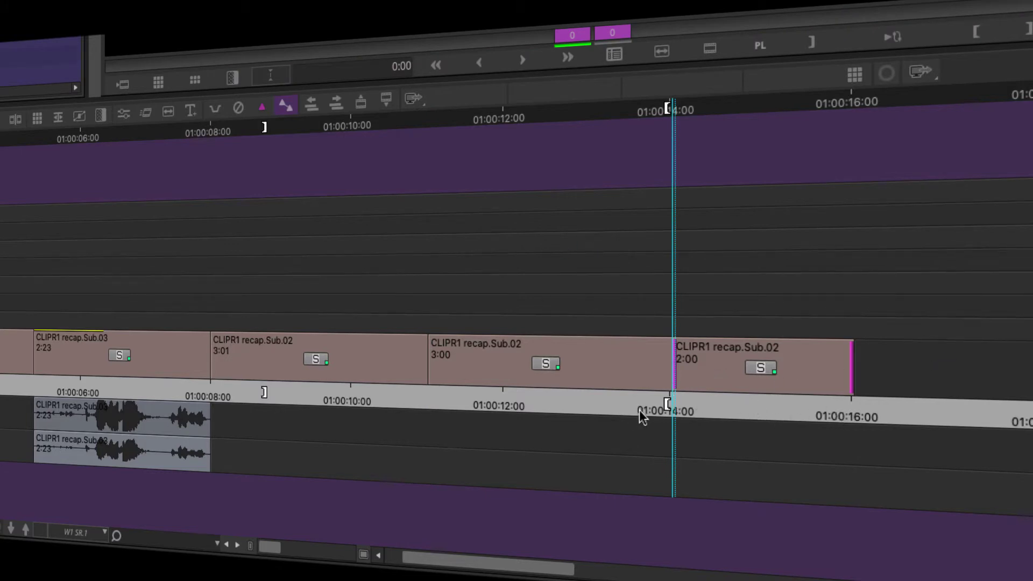
{"action": "left_click_drag", "start_coordinate": [649, 405], "coordinate": [529, 436]}
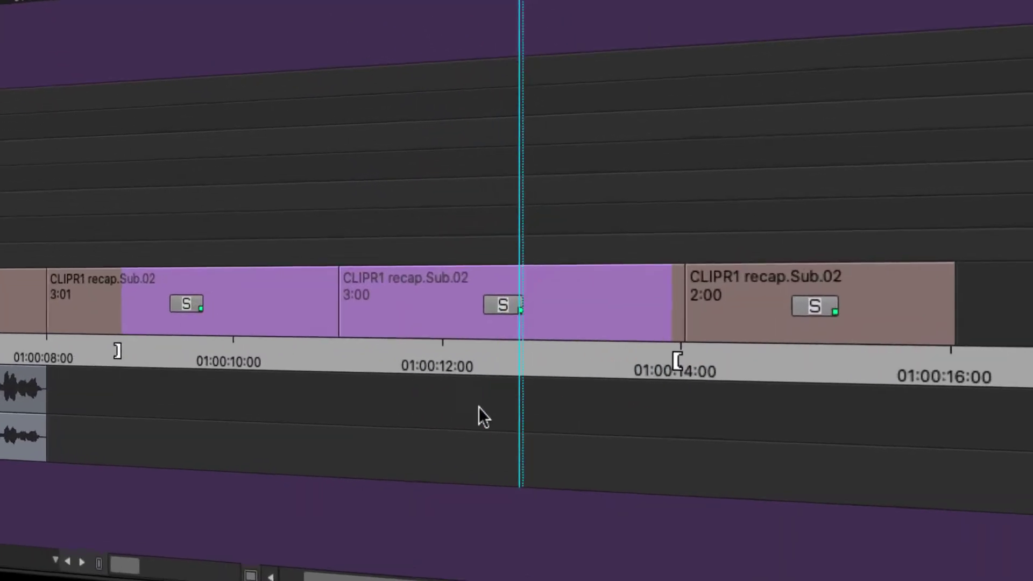
{"action": "mouse_move", "coordinate": [399, 528]}
{"action": "left_mouse_down"}
{"action": "mouse_move", "coordinate": [390, 531]}
{"action": "mouse_move", "coordinate": [288, 212]}
{"action": "left_mouse_up"}
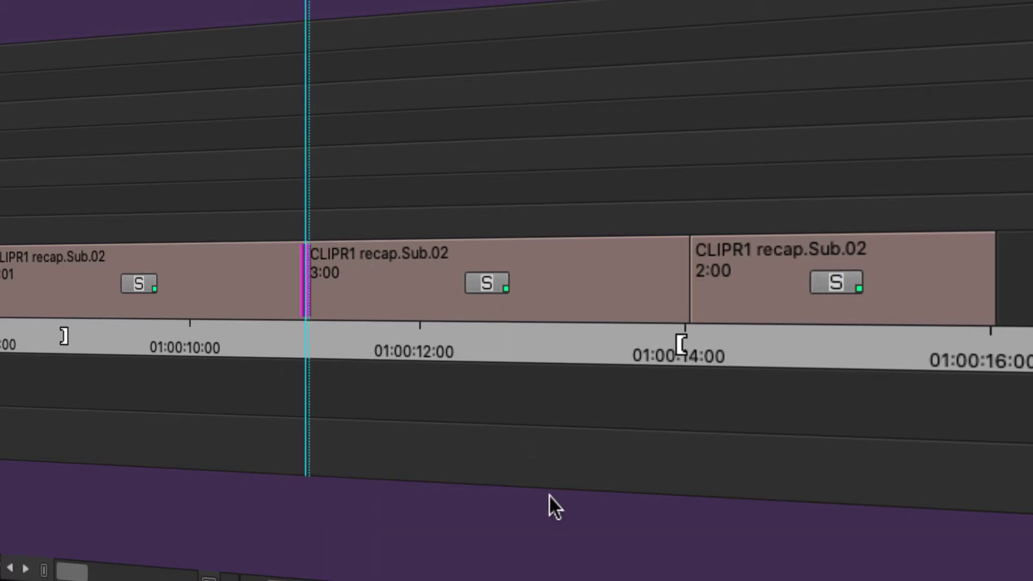
{"action": "key", "text": "u"}
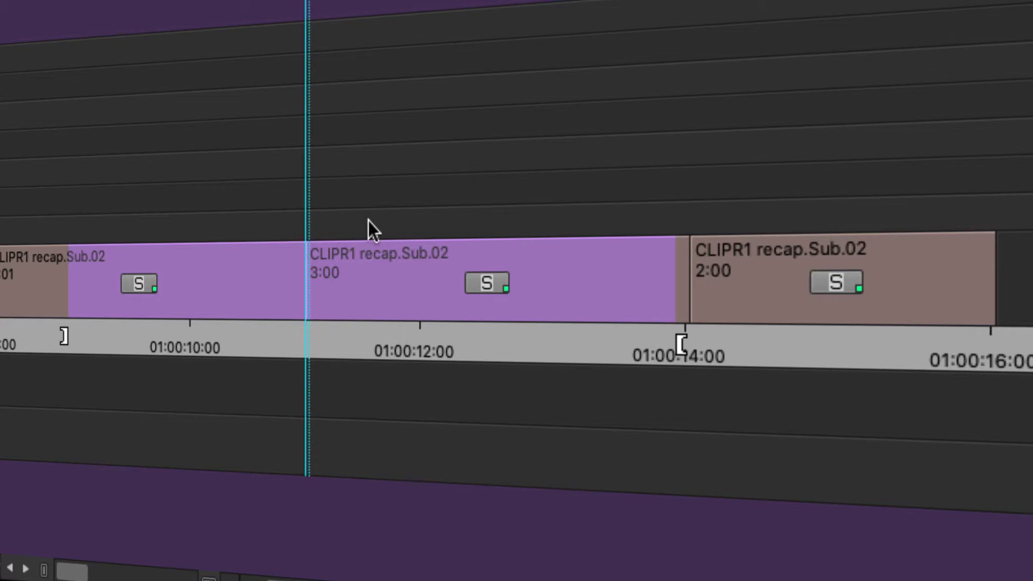
- Lasso the cut at 01:00:08:00 across V1, A1 and A2, switch to trimming only its incoming side, and leave trim mode
{"action": "left_click_drag", "start_coordinate": [0, 10], "coordinate": [35, 530]}
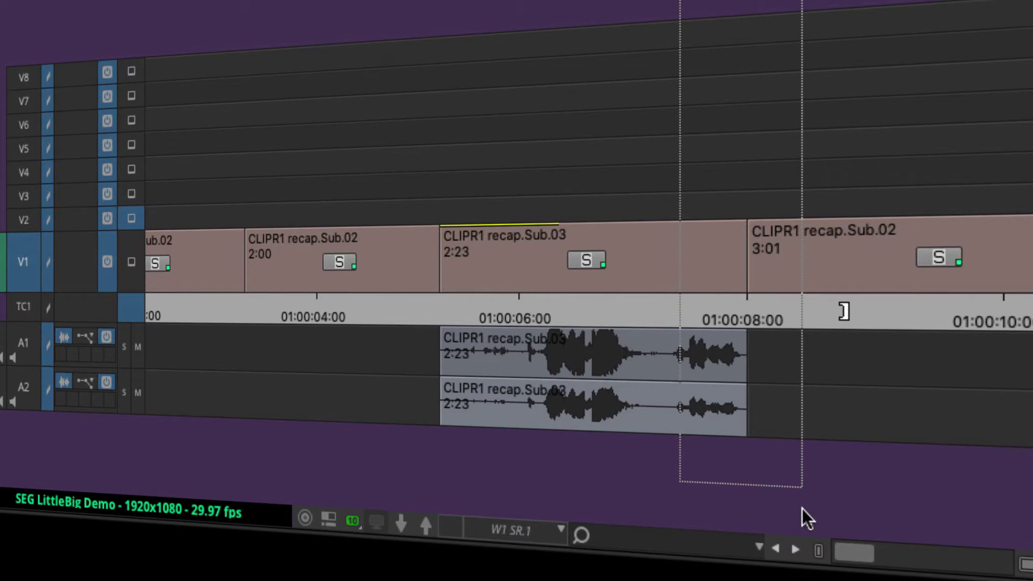
{"action": "left_click_drag", "start_coordinate": [802, 508], "coordinate": [802, 508]}
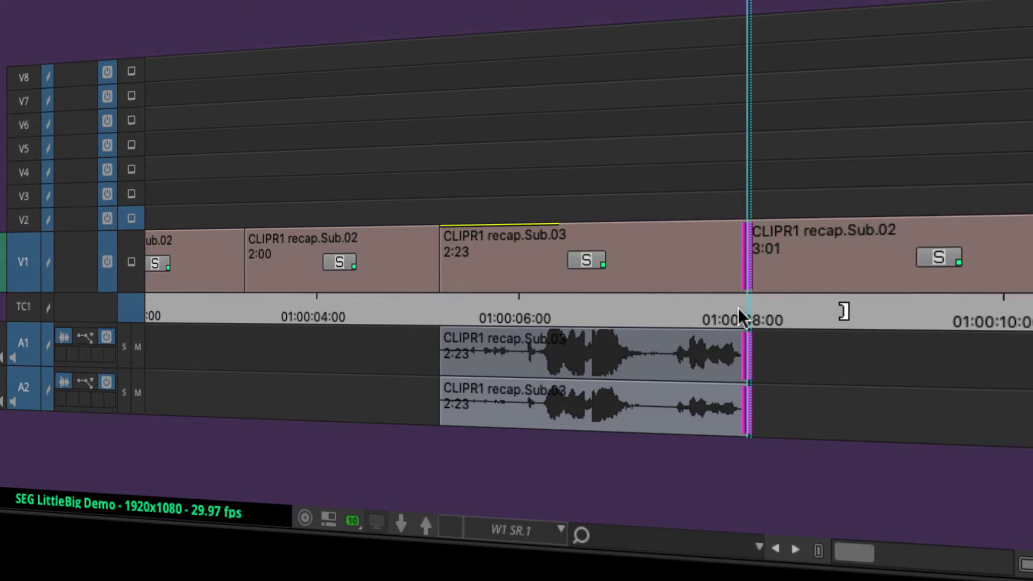
{"action": "key", "text": "p"}
{"action": "key", "text": "bracketright"}
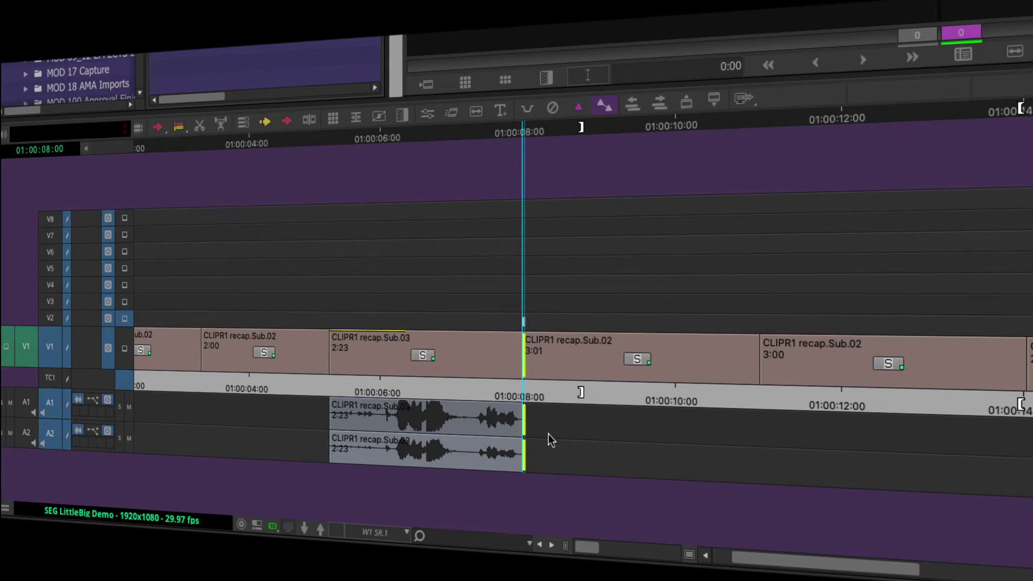
{"action": "key", "text": "u"}
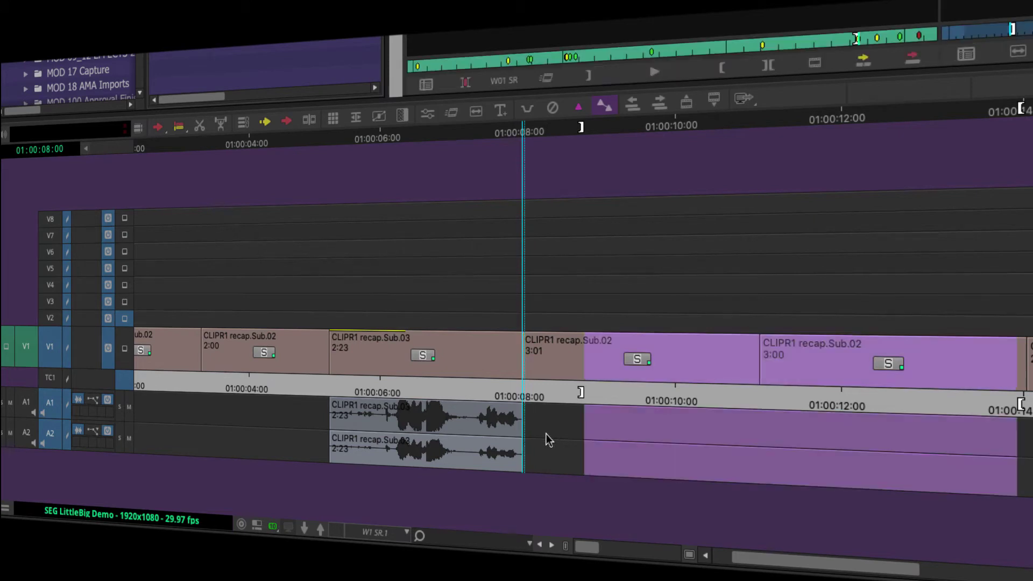
- Park the playhead at 01:00:08:06 and lasso the last three V1 clips to select them as segments
{"action": "left_click_drag", "start_coordinate": [547, 389], "coordinate": [538, 424]}
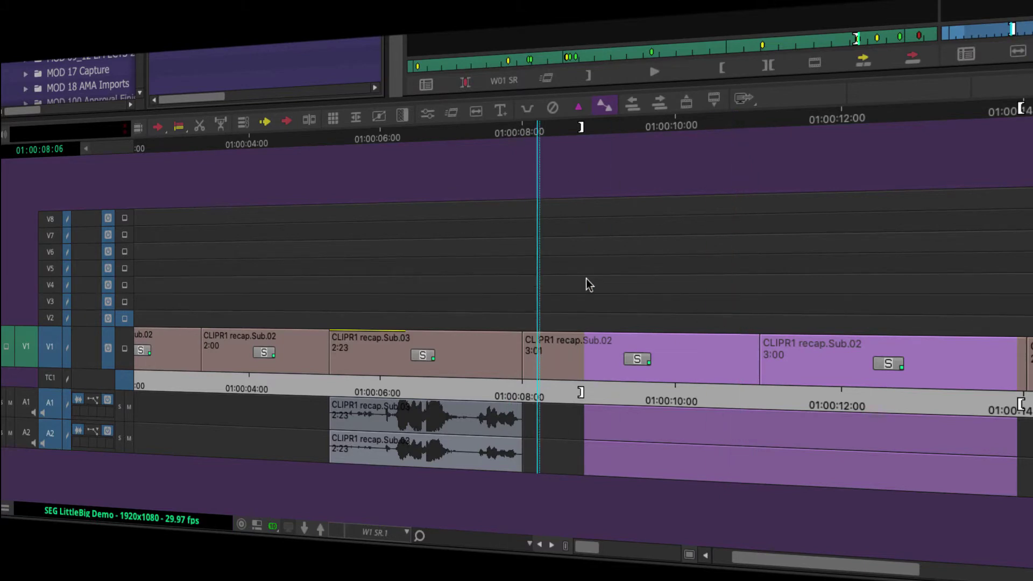
{"action": "mouse_move", "coordinate": [499, 260]}
{"action": "left_mouse_down"}
{"action": "mouse_move", "coordinate": [788, 433]}
{"action": "mouse_move", "coordinate": [1032, 493]}
{"action": "left_mouse_up"}
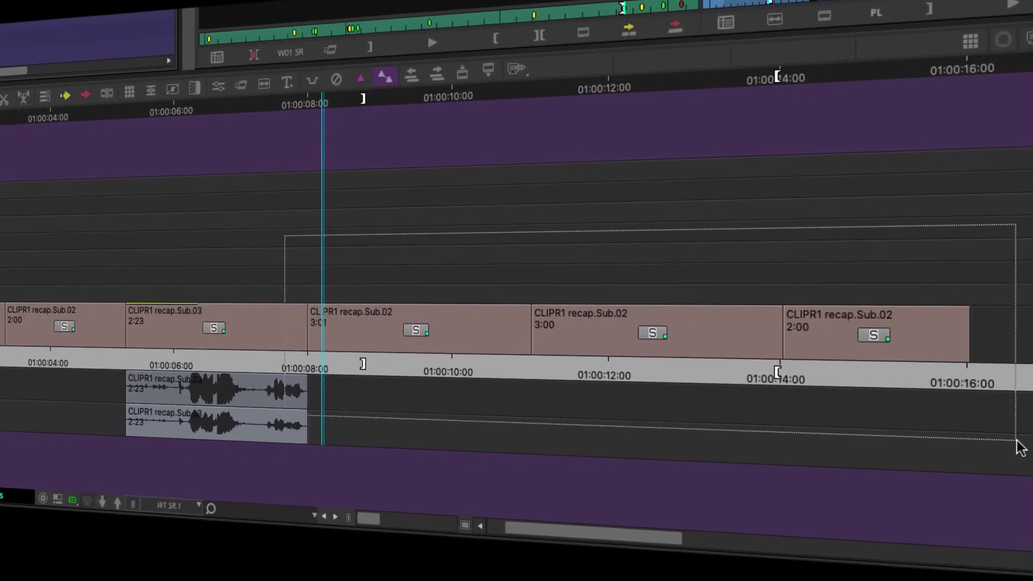
{"action": "left_click_drag", "start_coordinate": [1019, 446], "coordinate": [1019, 448]}
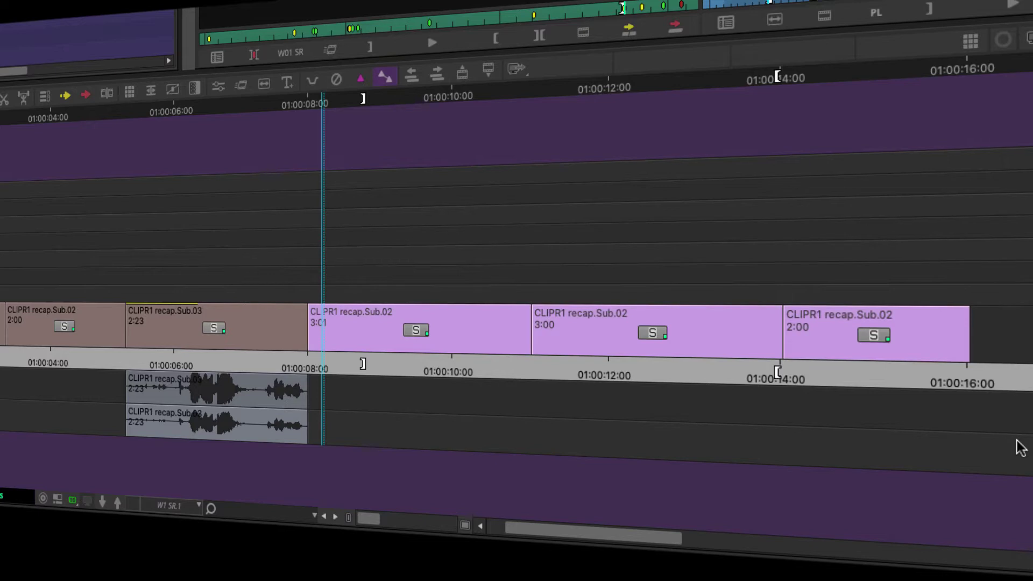
- Set up a trim at the head of the CLIPR1 recap.Sub.03 clip on V1, A1 and A2, and park the playhead inside that clip
{"action": "left_click_drag", "start_coordinate": [105, 158], "coordinate": [144, 391]}
{"action": "left_click_drag", "start_coordinate": [311, 396], "coordinate": [322, 474]}
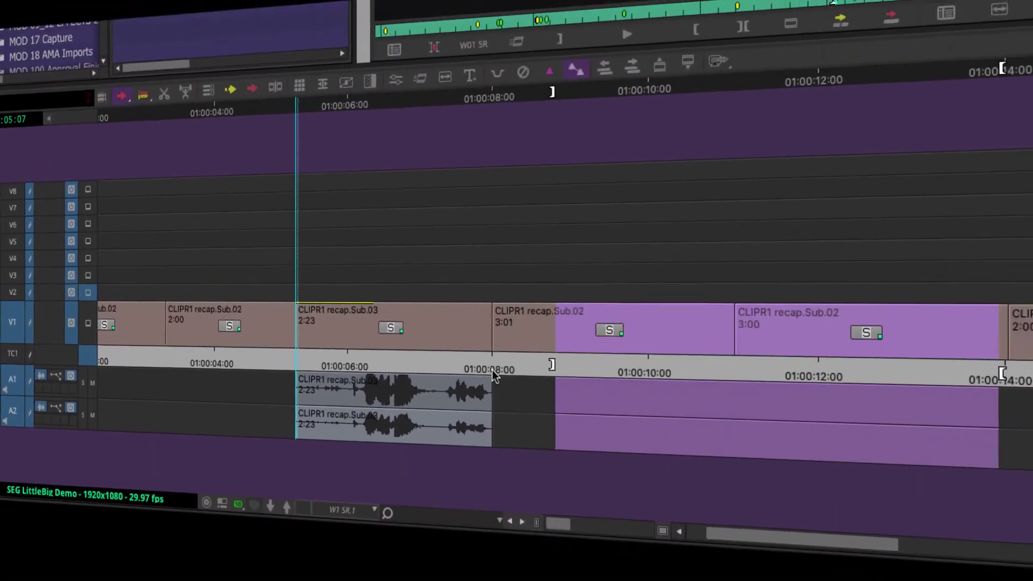
{"action": "left_click", "coordinate": [822, 390]}
{"action": "left_click_drag", "start_coordinate": [476, 369], "coordinate": [436, 359]}
{"action": "mouse_move", "coordinate": [405, 145]}
{"action": "left_mouse_down"}
{"action": "mouse_move", "coordinate": [574, 256]}
{"action": "mouse_move", "coordinate": [456, 149]}
{"action": "left_mouse_up"}
{"action": "mouse_move", "coordinate": [784, 132]}
{"action": "left_mouse_down"}
{"action": "mouse_move", "coordinate": [530, 212]}
{"action": "mouse_move", "coordinate": [802, 152]}
{"action": "left_mouse_up"}
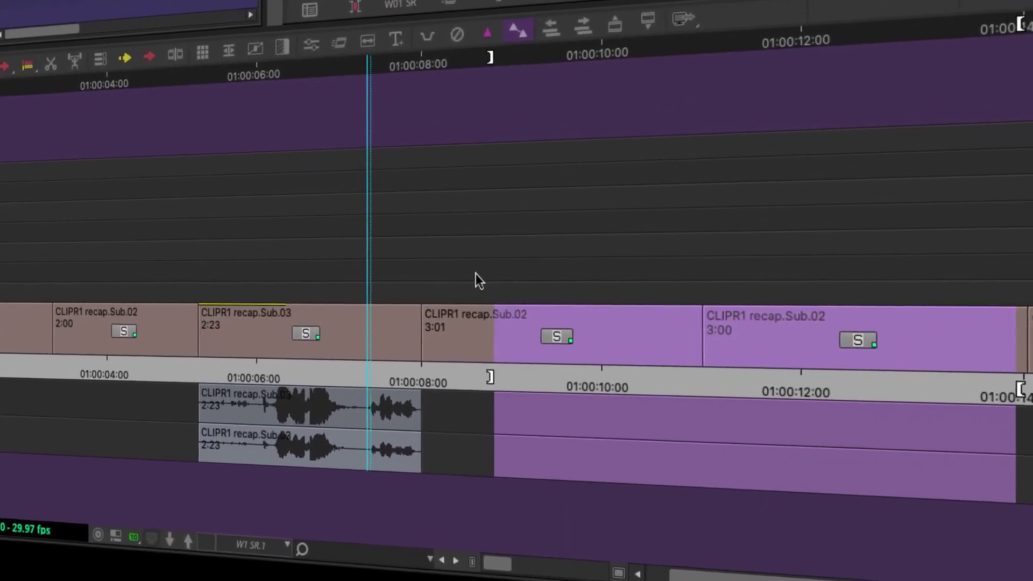
- Lasso the cut at the end of the 2:23 clip on V1, A1 and A2 for a dual-roller trim, and leave trim mode
{"action": "left_click_drag", "start_coordinate": [524, 279], "coordinate": [451, 499]}
{"action": "left_click_drag", "start_coordinate": [385, 540], "coordinate": [380, 544]}
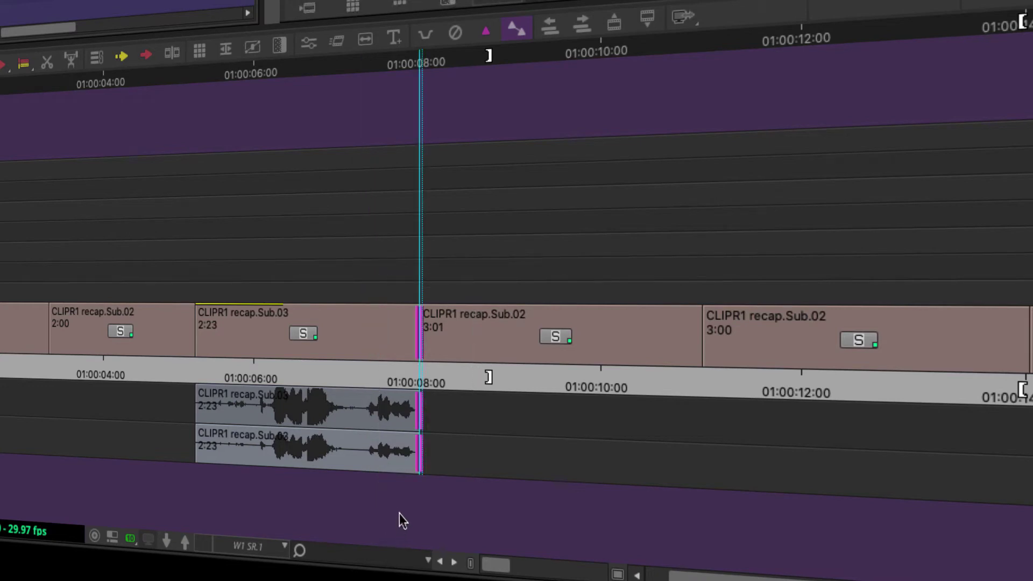
{"action": "key", "text": "u"}
- Set up a trim at the 01:00:08:00 cut on V1 only, excluding the audio tracks, and leave trim mode
{"action": "mouse_move", "coordinate": [382, 278]}
{"action": "left_mouse_down"}
{"action": "mouse_move", "coordinate": [454, 544]}
{"action": "mouse_move", "coordinate": [913, 574]}
{"action": "mouse_move", "coordinate": [664, 484]}
{"action": "mouse_move", "coordinate": [473, 299]}
{"action": "left_mouse_up"}
{"action": "mouse_move", "coordinate": [427, 362]}
{"action": "left_mouse_down"}
{"action": "mouse_move", "coordinate": [399, 366]}
{"action": "mouse_move", "coordinate": [437, 378]}
{"action": "mouse_move", "coordinate": [421, 377]}
{"action": "left_mouse_up"}
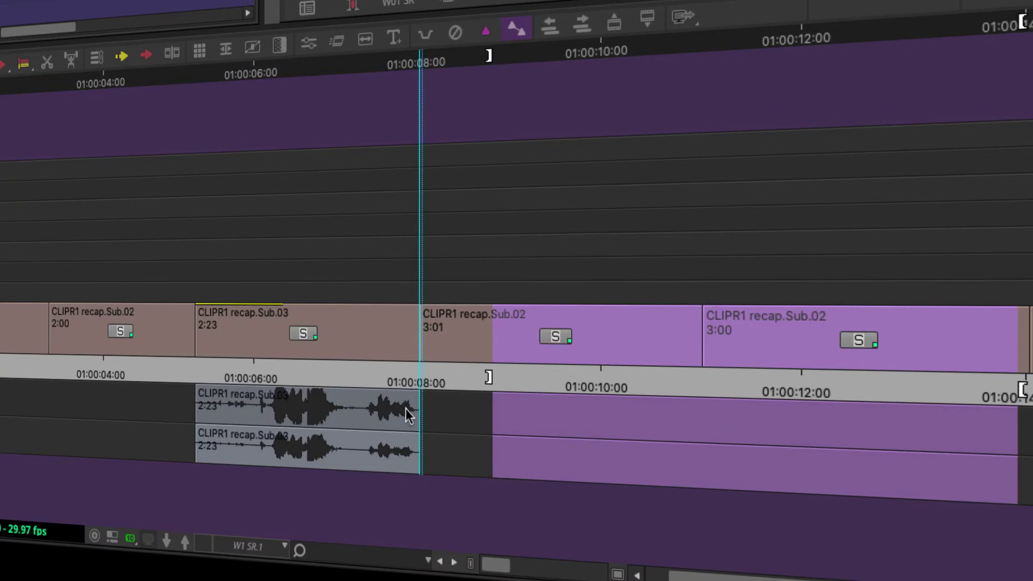
{"action": "left_click_drag", "start_coordinate": [391, 269], "coordinate": [475, 421]}
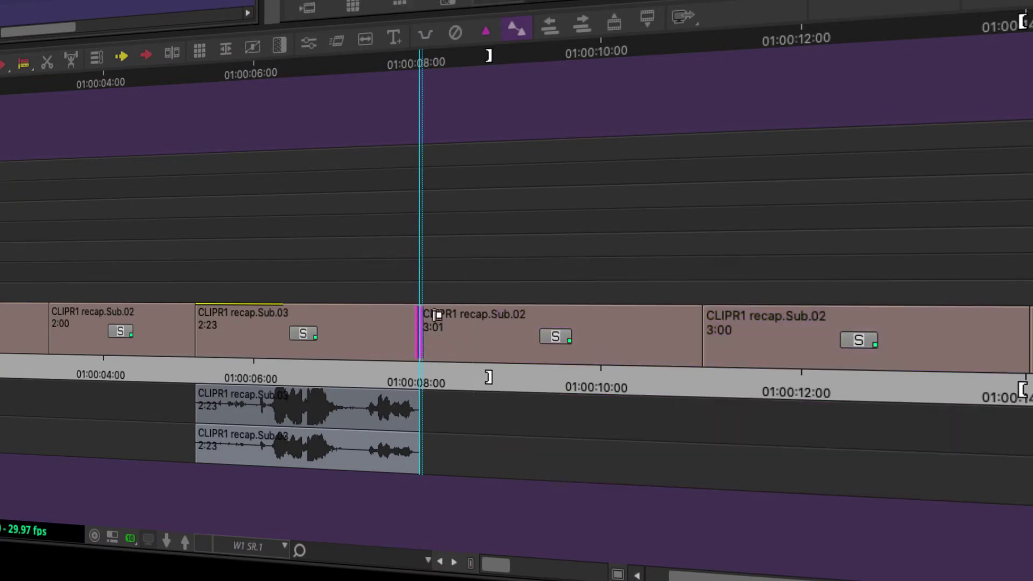
{"action": "key", "text": "u"}
{"action": "left_click_drag", "start_coordinate": [403, 375], "coordinate": [378, 401]}
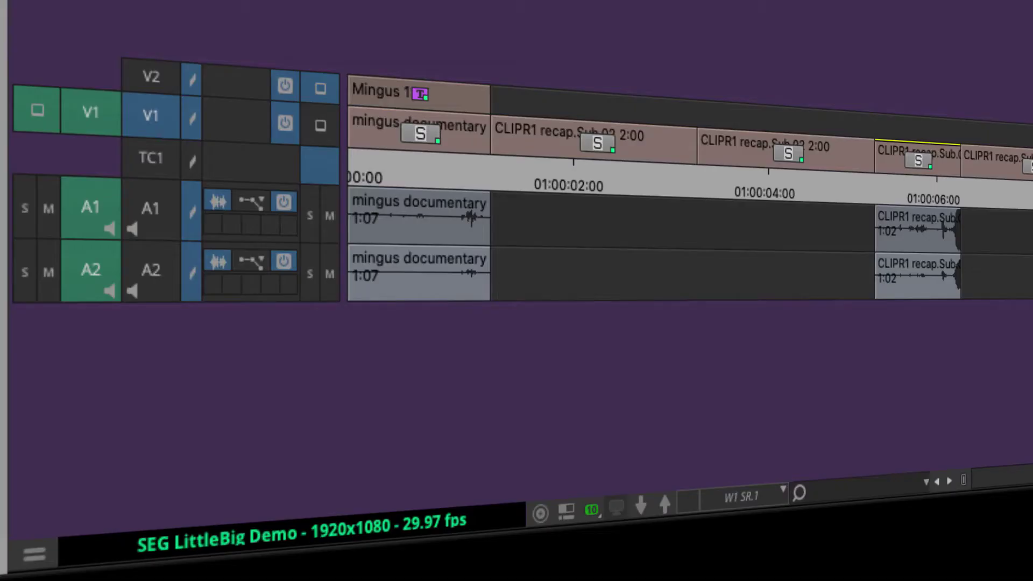
- Turn on Clip Frames for the clips in the timeline
{"action": "left_click", "coordinate": [34, 554]}
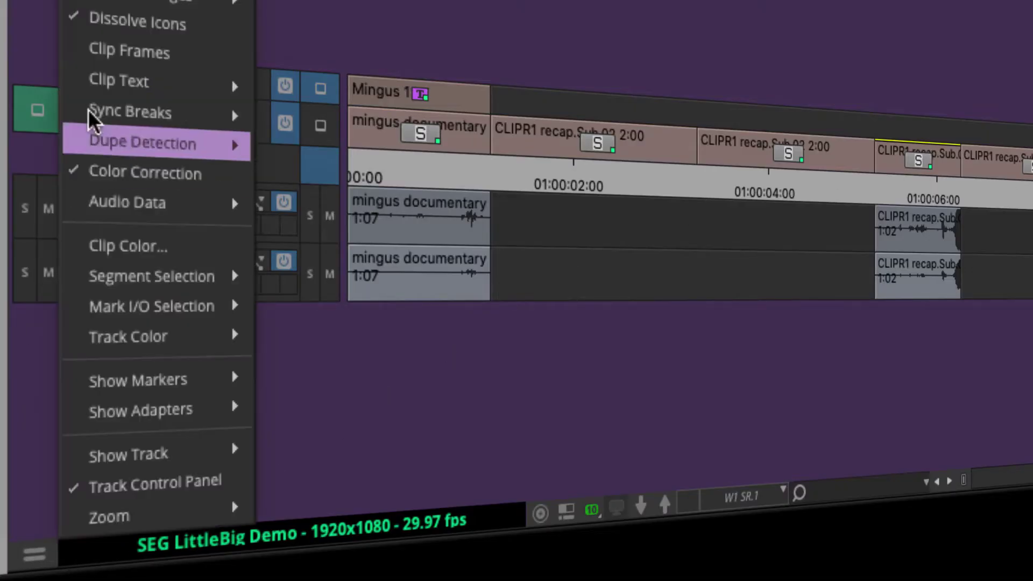
{"action": "left_click", "coordinate": [129, 53]}
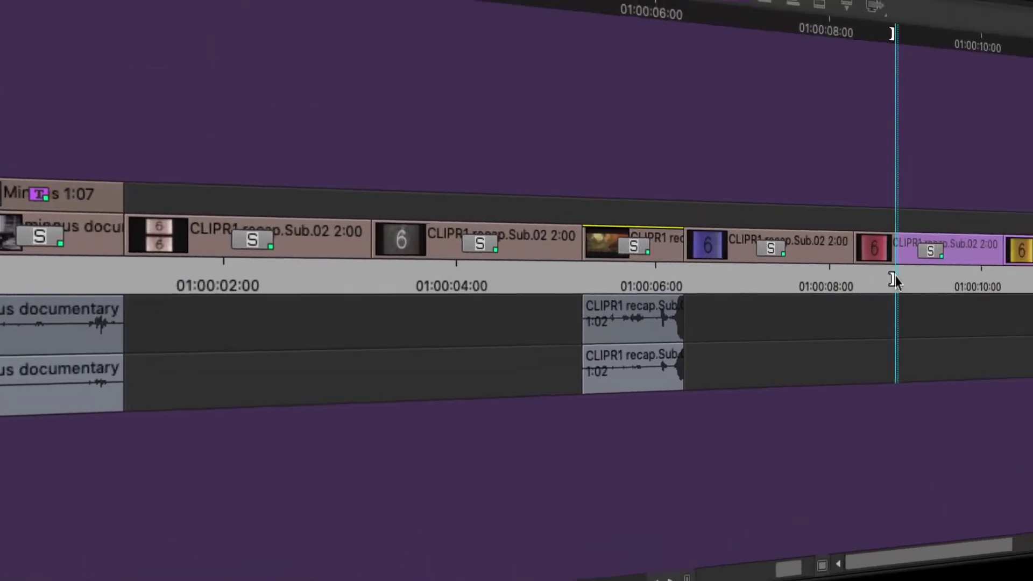
- Scrub around the blue clip, jump between its head and tail edit points, and park the playhead just before its head cut
{"action": "left_click_drag", "start_coordinate": [895, 275], "coordinate": [656, 313]}
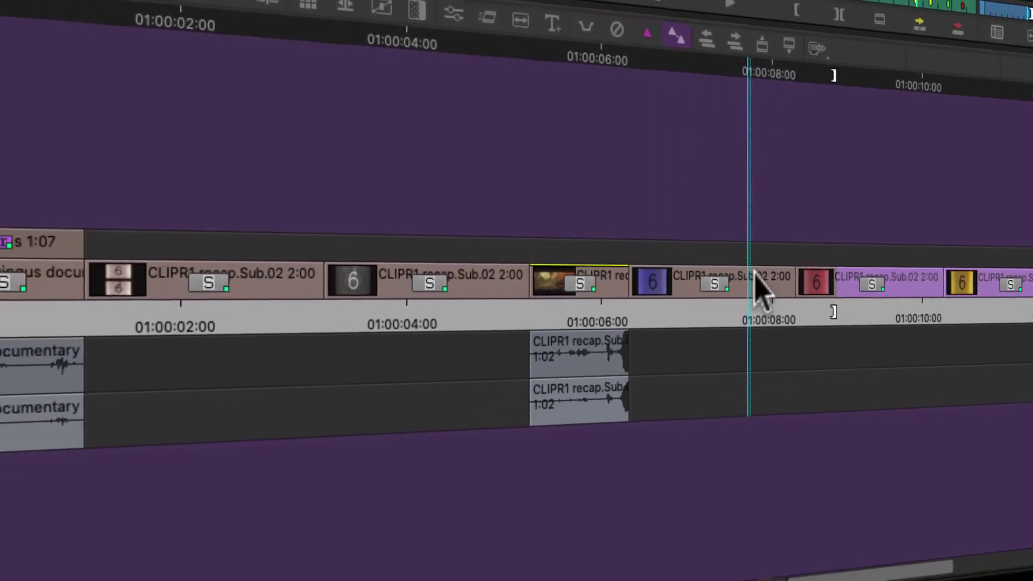
{"action": "left_click", "coordinate": [634, 317]}
{"action": "left_click_drag", "start_coordinate": [751, 299], "coordinate": [724, 321]}
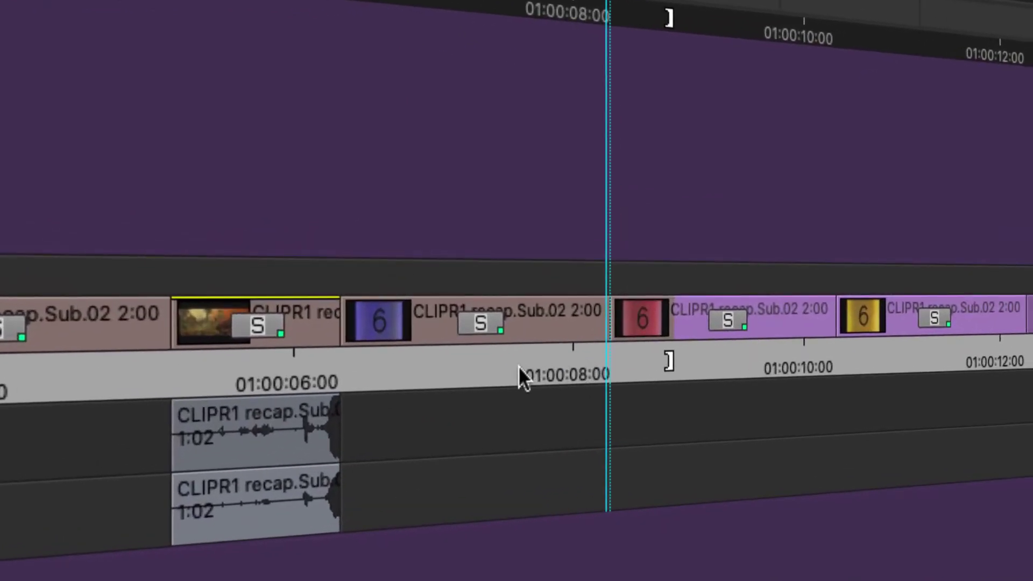
{"action": "key", "text": "a"}
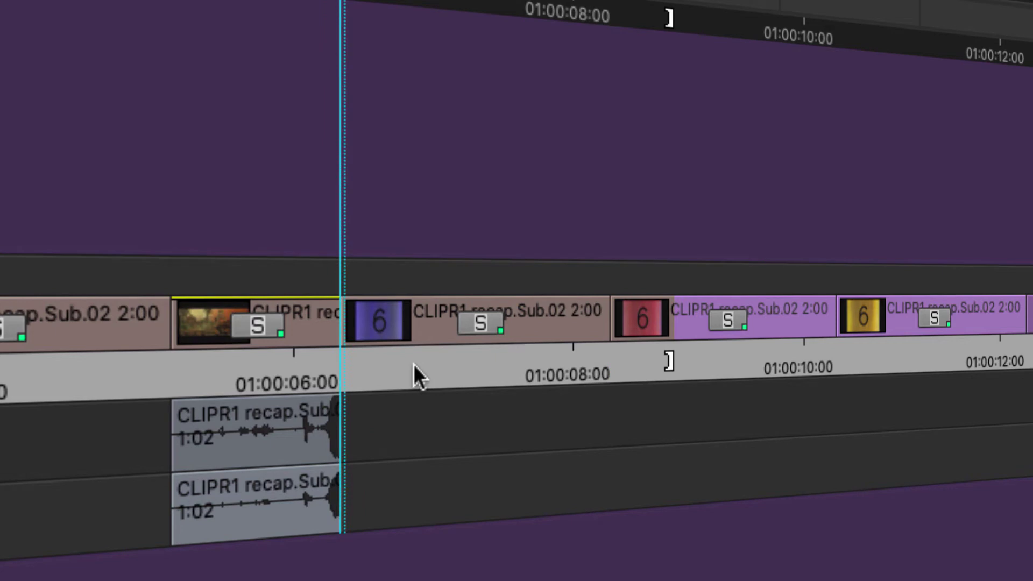
{"action": "key", "text": "s"}
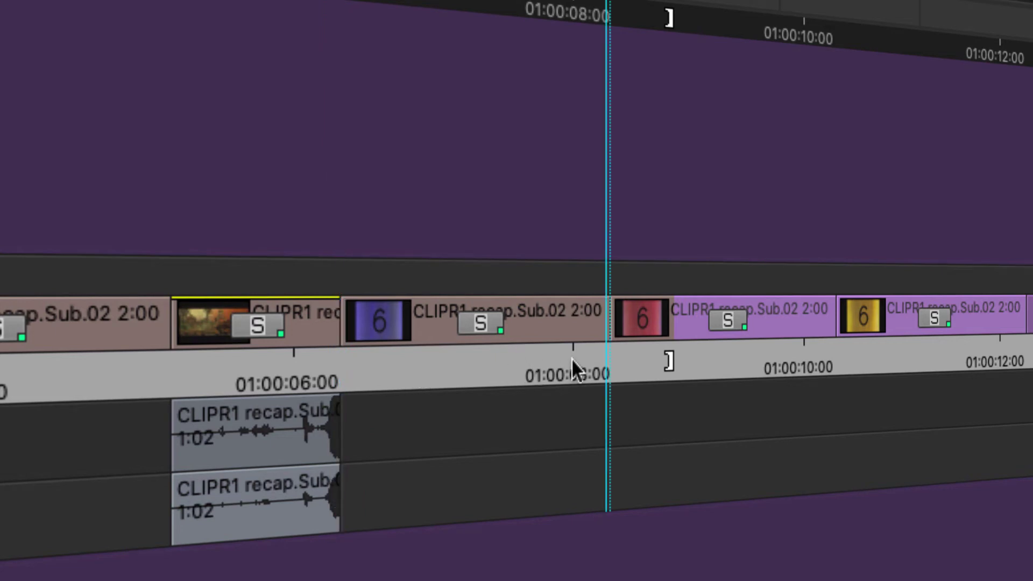
{"action": "left_click", "coordinate": [481, 370]}
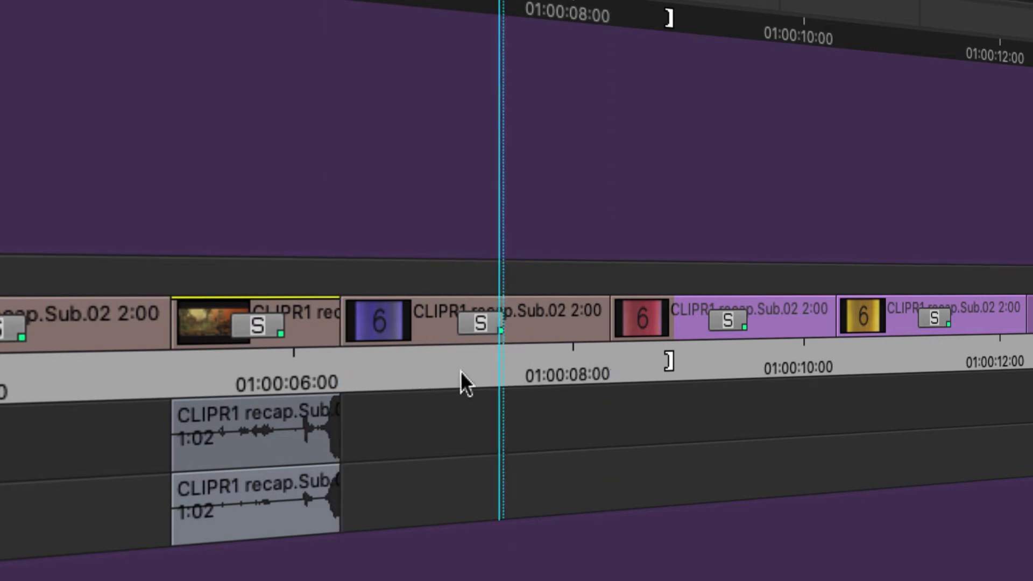
{"action": "left_click_drag", "start_coordinate": [460, 373], "coordinate": [472, 231]}
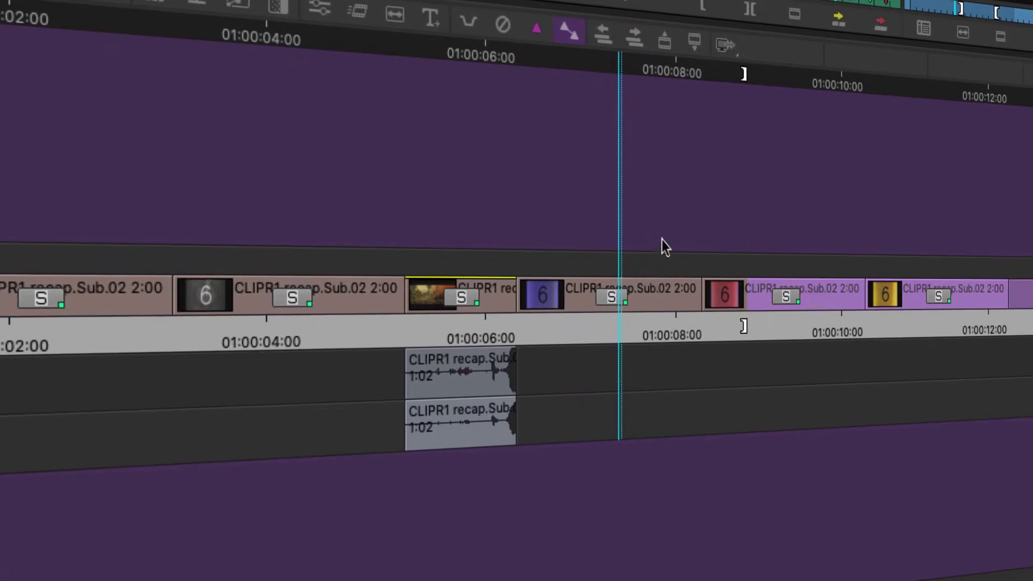
{"action": "left_click_drag", "start_coordinate": [632, 342], "coordinate": [505, 314]}
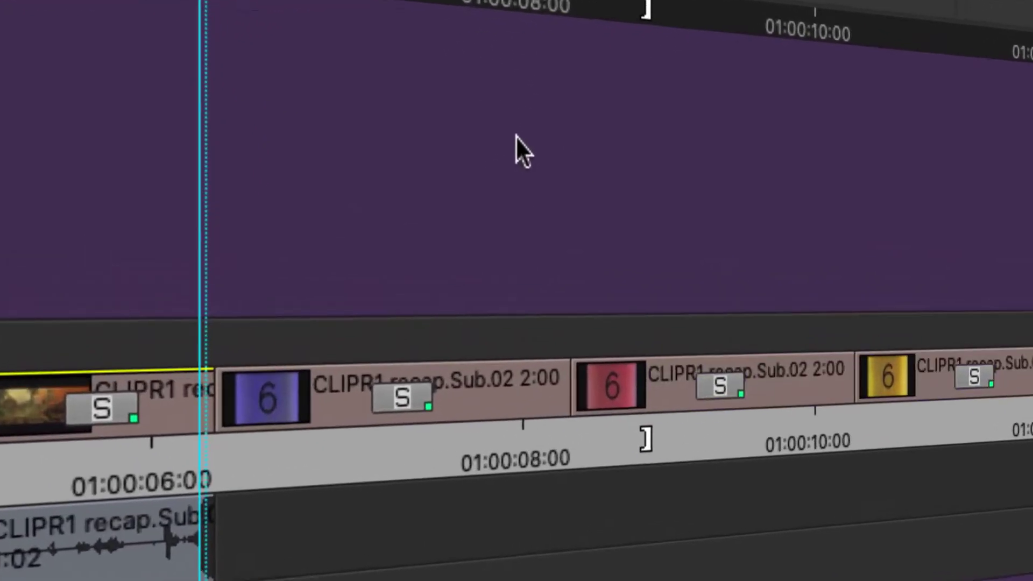
- Lasso the V1 cut between the blue and red clips, target the incoming side of the trim, and leave trim mode
{"action": "left_click_drag", "start_coordinate": [671, 171], "coordinate": [729, 245]}
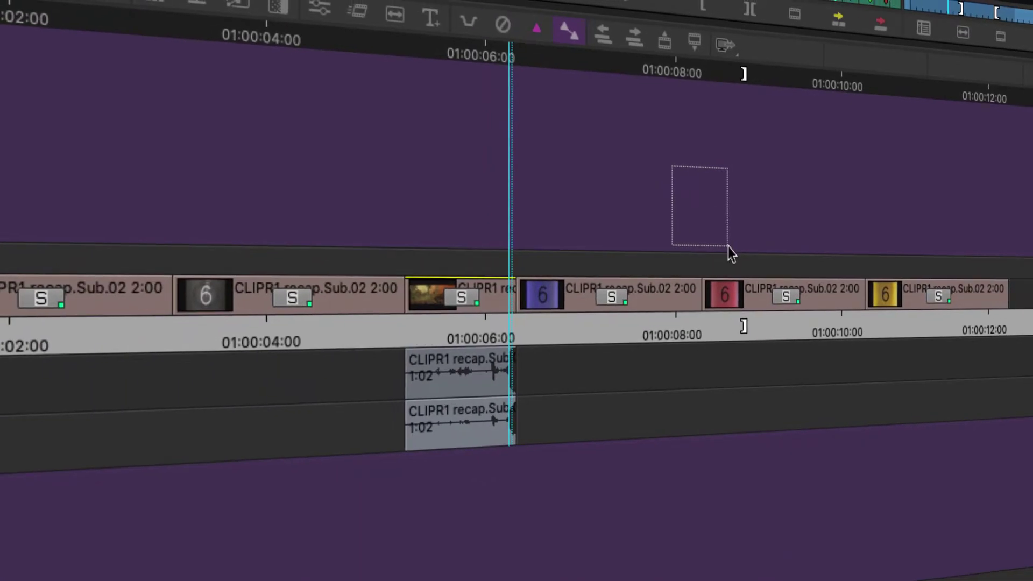
{"action": "left_click_drag", "start_coordinate": [727, 246], "coordinate": [733, 378]}
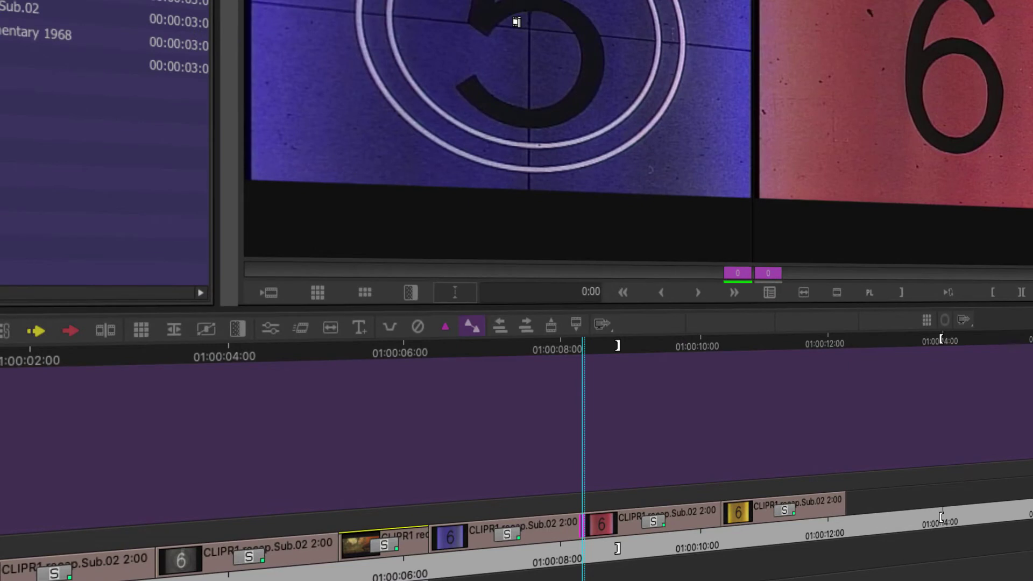
{"action": "left_click", "coordinate": [947, 119]}
{"action": "left_click", "coordinate": [574, 562]}
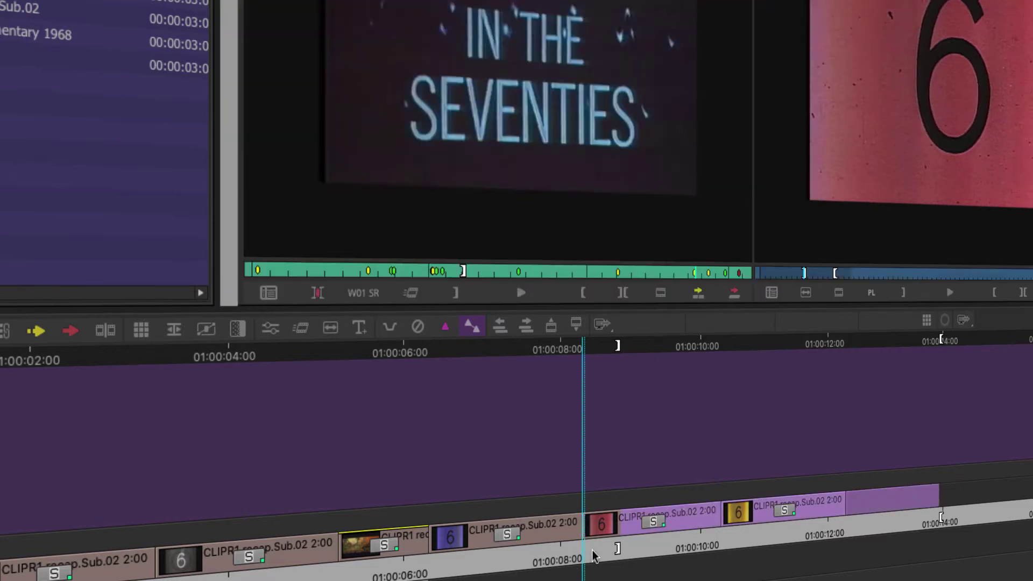
- Park the playhead at the head of the red clip and play the source clip from its current position
{"action": "left_click", "coordinate": [588, 547]}
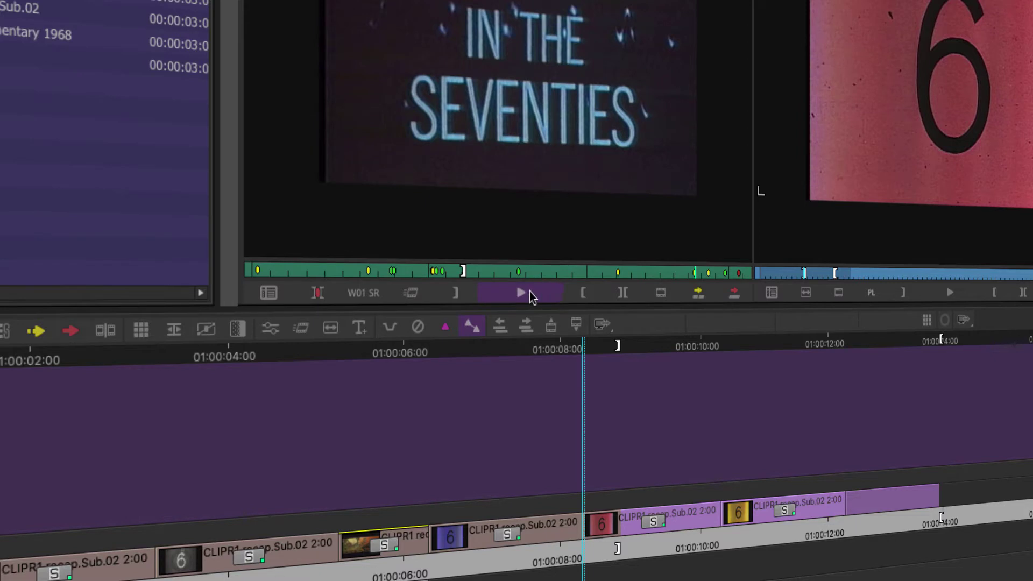
{"action": "mouse_move", "coordinate": [496, 272]}
{"action": "left_mouse_down"}
{"action": "mouse_move", "coordinate": [484, 273]}
{"action": "mouse_move", "coordinate": [492, 275]}
{"action": "left_mouse_up"}
{"action": "key", "text": "q"}
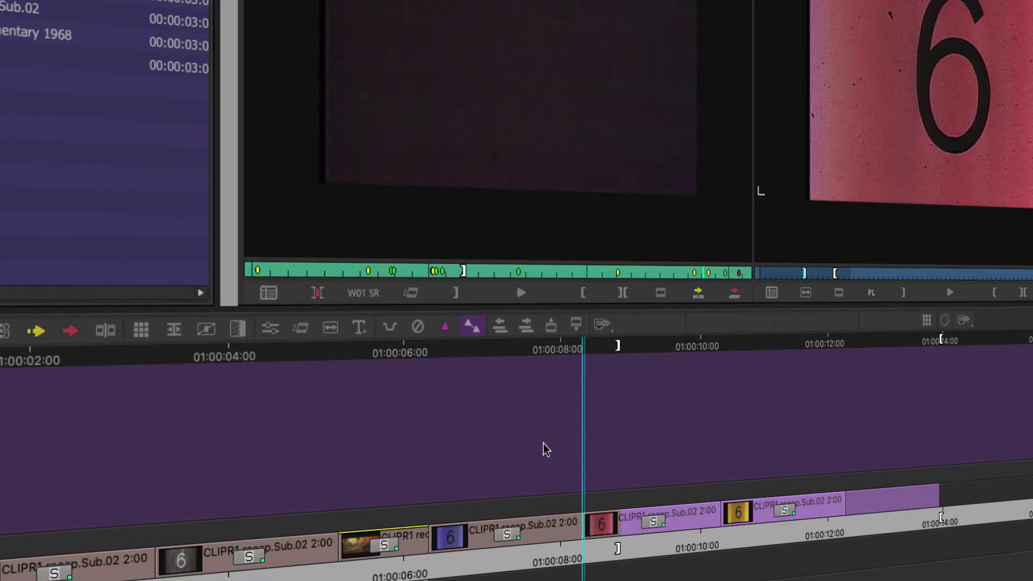
- Lasso the whole red clip on V1 to select its segment, and park the playhead inside it near 01:00:10:00
{"action": "left_click_drag", "start_coordinate": [543, 444], "coordinate": [592, 479]}
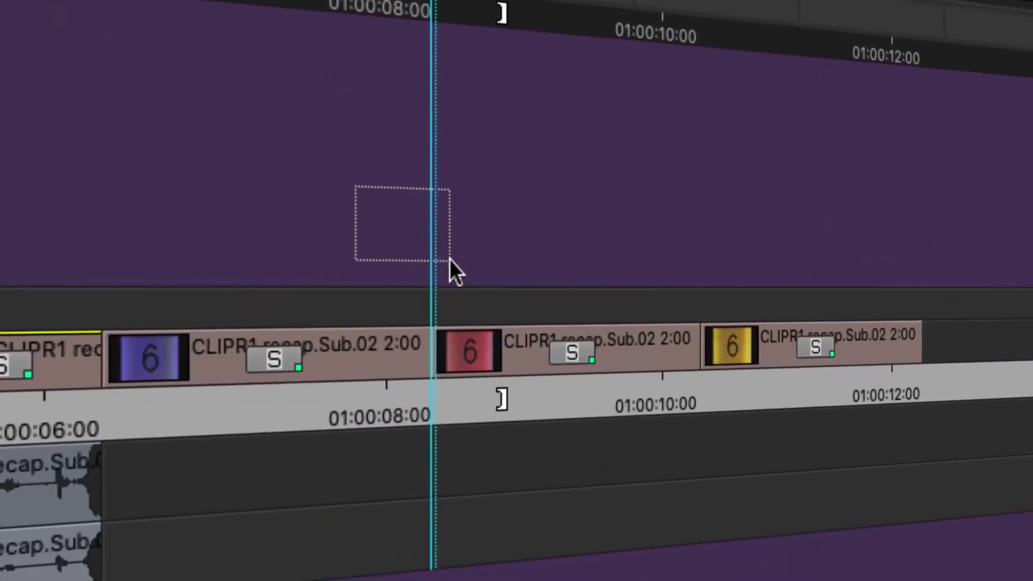
{"action": "left_click_drag", "start_coordinate": [450, 260], "coordinate": [740, 454]}
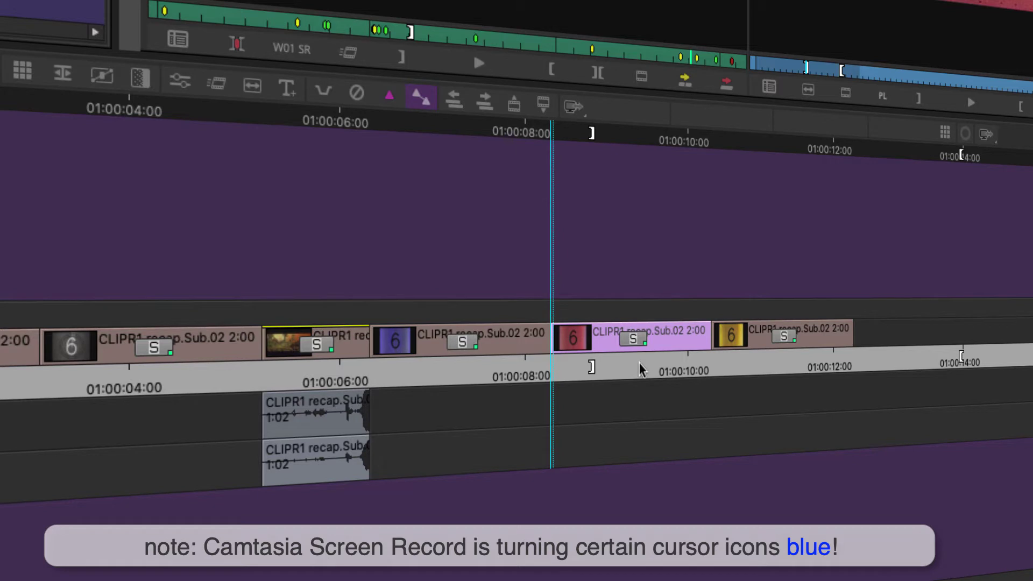
{"action": "left_click_drag", "start_coordinate": [618, 360], "coordinate": [684, 360]}
- Lasso the red and yellow clips together, move them up to V2 and later in the timeline, and undo the move
{"action": "left_click_drag", "start_coordinate": [508, 232], "coordinate": [857, 387]}
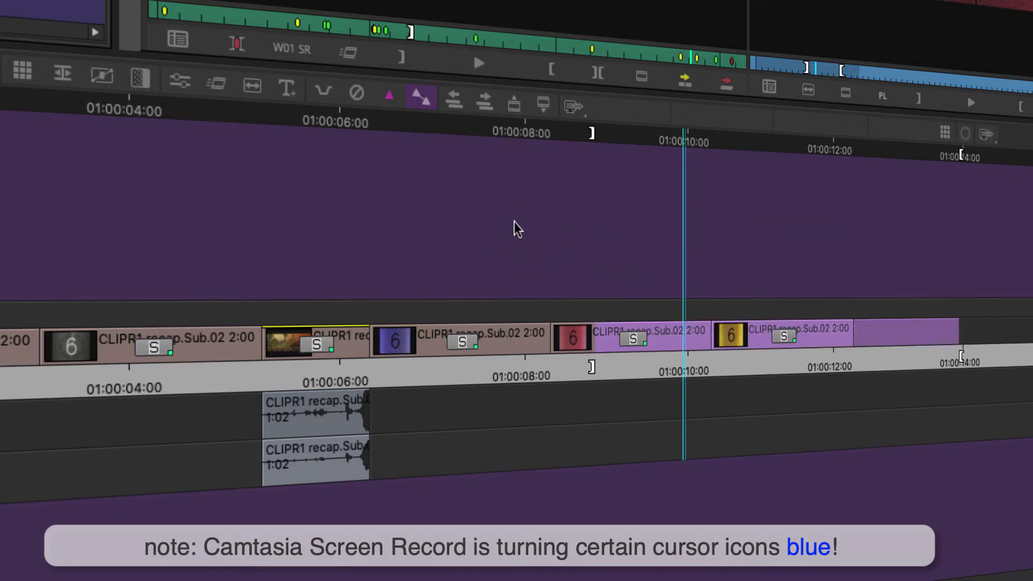
{"action": "left_click_drag", "start_coordinate": [513, 225], "coordinate": [876, 361]}
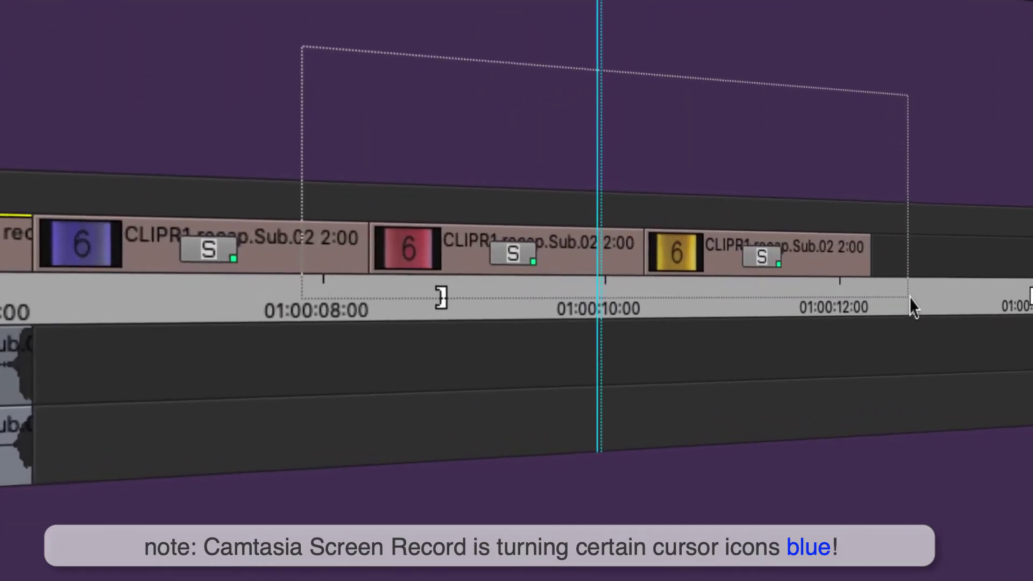
{"action": "left_click_drag", "start_coordinate": [909, 296], "coordinate": [909, 297]}
{"action": "left_click_drag", "start_coordinate": [691, 245], "coordinate": [805, 229]}
{"action": "left_click", "coordinate": [1001, 277]}
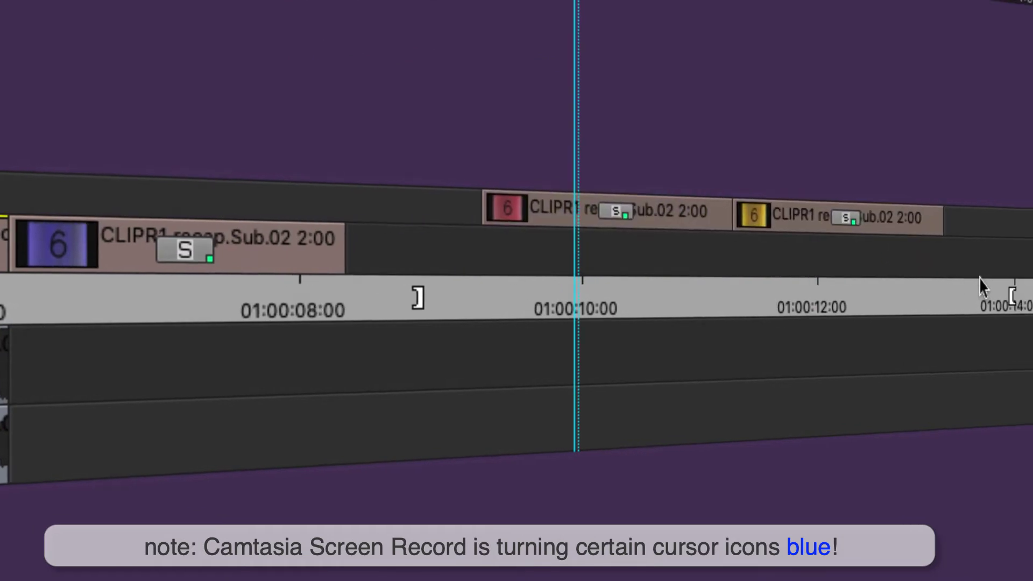
{"action": "key", "text": "super+z"}
- Try lassoing the red and yellow clips together with the filler after them, and shift the selection slightly later on V1
{"action": "left_click_drag", "start_coordinate": [320, 108], "coordinate": [1024, 341]}
{"action": "left_click_drag", "start_coordinate": [745, 339], "coordinate": [1000, 349]}
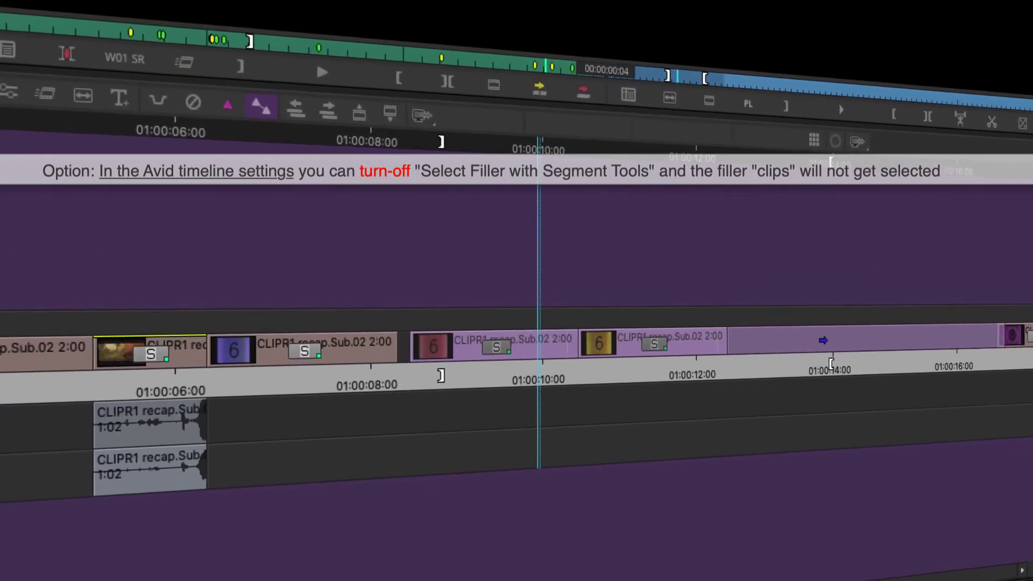
{"action": "left_click_drag", "start_coordinate": [824, 340], "coordinate": [829, 339]}
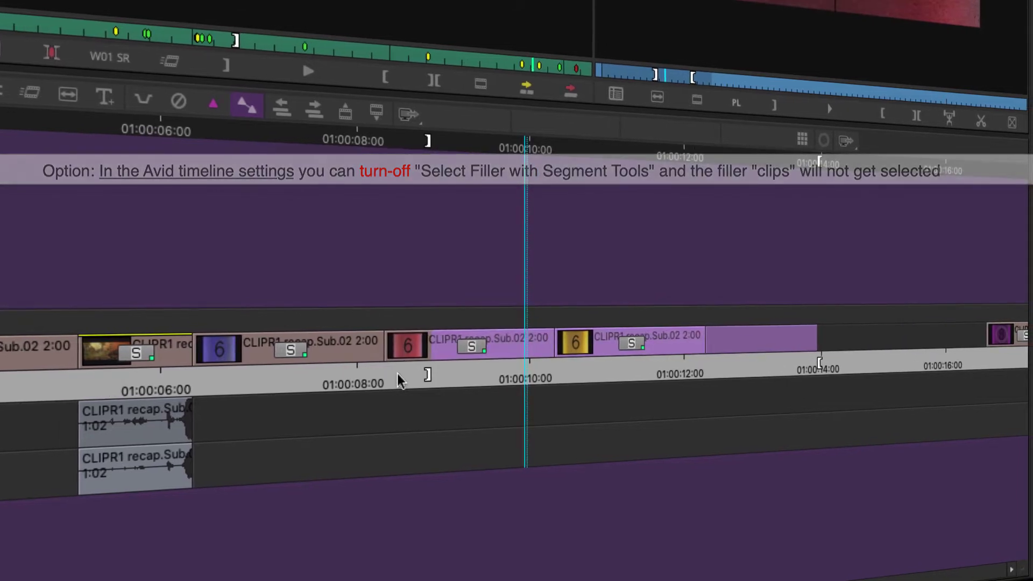
- Scrub within the red clip, lasso the yellow clip from right to left to set up a slip, and switch the active slip side
{"action": "left_click_drag", "start_coordinate": [337, 383], "coordinate": [518, 371]}
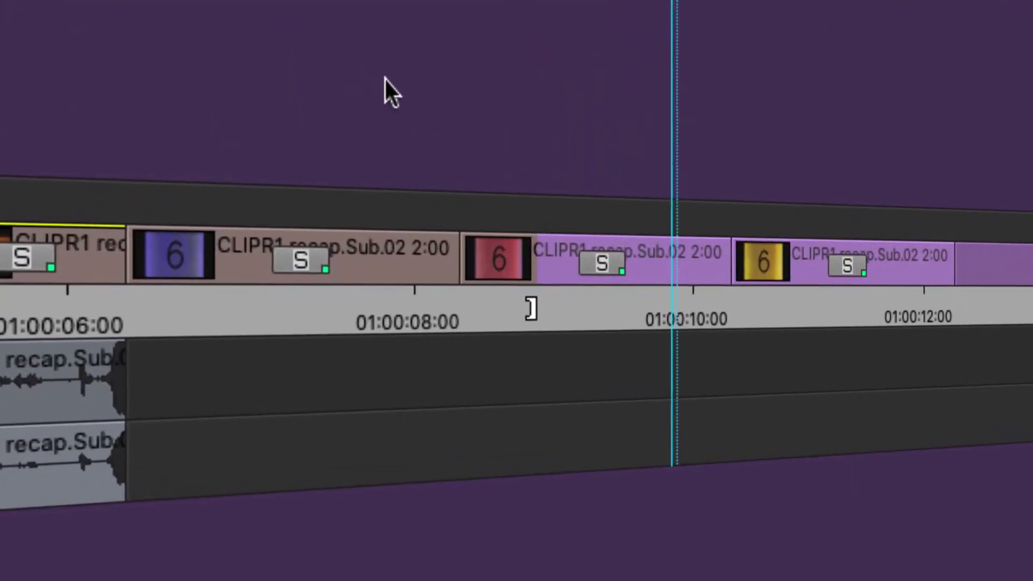
{"action": "mouse_move", "coordinate": [385, 78]}
{"action": "left_mouse_down"}
{"action": "mouse_move", "coordinate": [945, 292]}
{"action": "mouse_move", "coordinate": [963, 278]}
{"action": "left_mouse_up"}
{"action": "left_click_drag", "start_coordinate": [28, 78], "coordinate": [905, 116]}
{"action": "left_click_drag", "start_coordinate": [991, 76], "coordinate": [711, 341]}
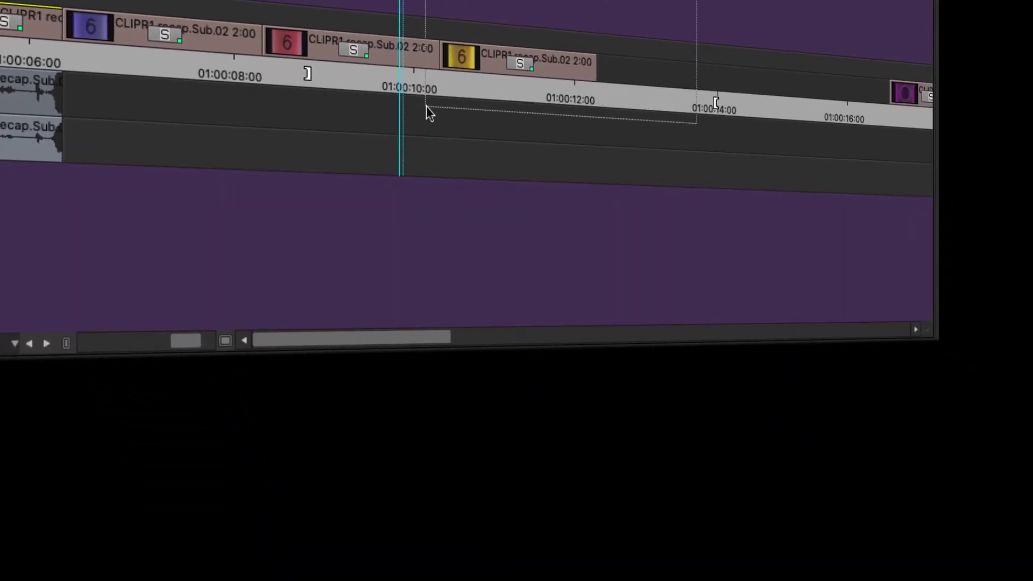
{"action": "left_click_drag", "start_coordinate": [426, 106], "coordinate": [424, 106]}
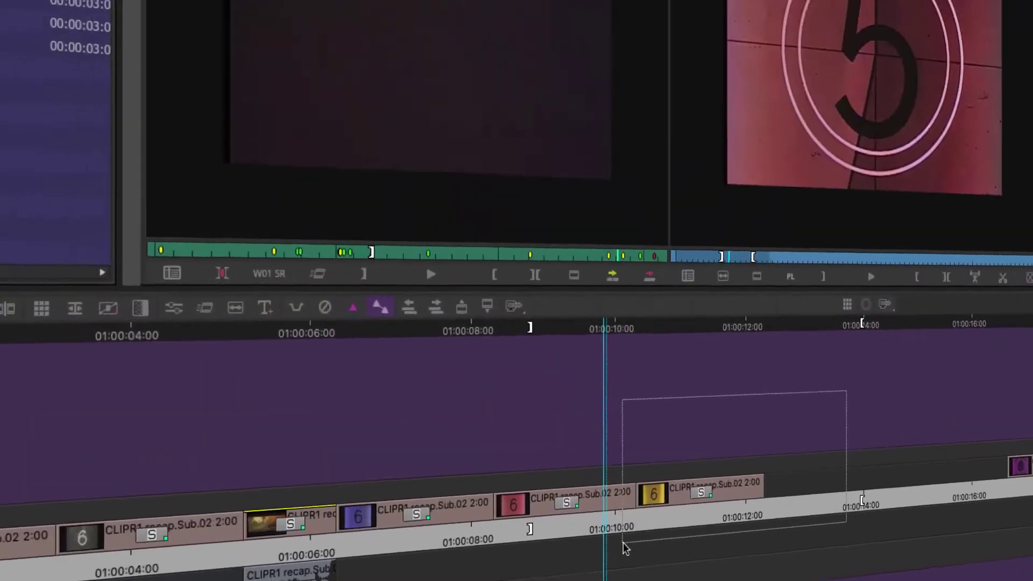
{"action": "left_click_drag", "start_coordinate": [623, 543], "coordinate": [623, 543]}
{"action": "left_click_drag", "start_coordinate": [640, 578], "coordinate": [640, 579]}
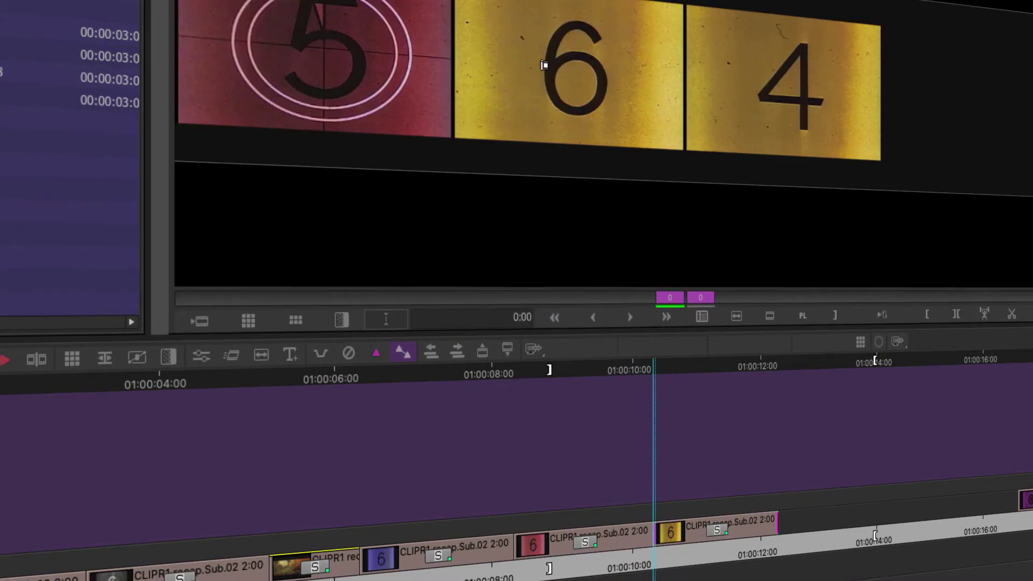
{"action": "left_click", "coordinate": [792, 101]}
{"action": "left_click", "coordinate": [633, 203]}
{"action": "left_click", "coordinate": [719, 102]}
- Lasso the red clip from right to left to set up a slip, switch its active side, and leave trim mode inside the yellow clip
{"action": "left_click_drag", "start_coordinate": [708, 440], "coordinate": [496, 535]}
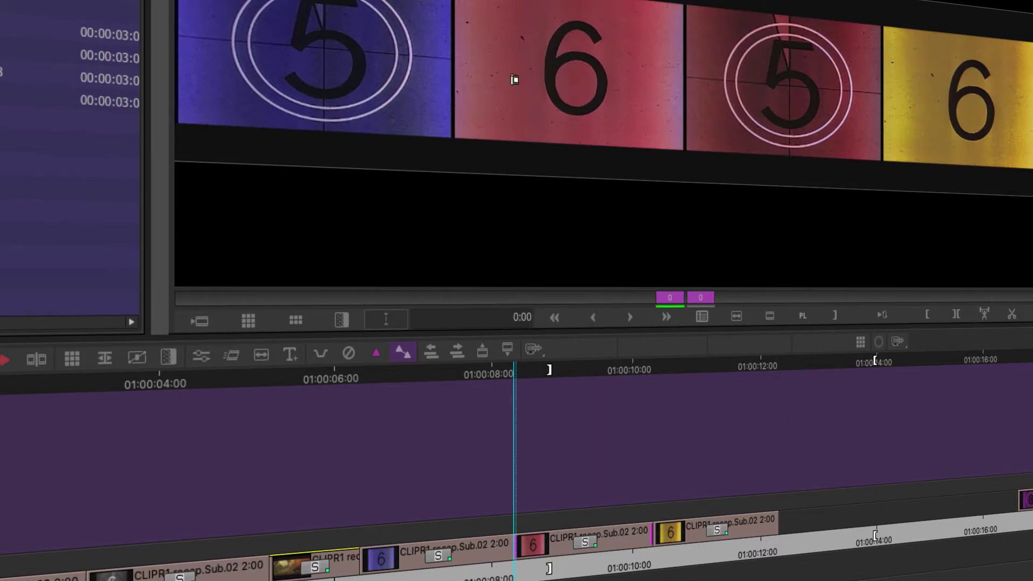
{"action": "left_click", "coordinate": [585, 66]}
{"action": "left_click", "coordinate": [832, 103]}
{"action": "left_click", "coordinate": [582, 81]}
{"action": "left_click", "coordinate": [917, 146]}
{"action": "left_click_drag", "start_coordinate": [503, 577], "coordinate": [649, 543]}
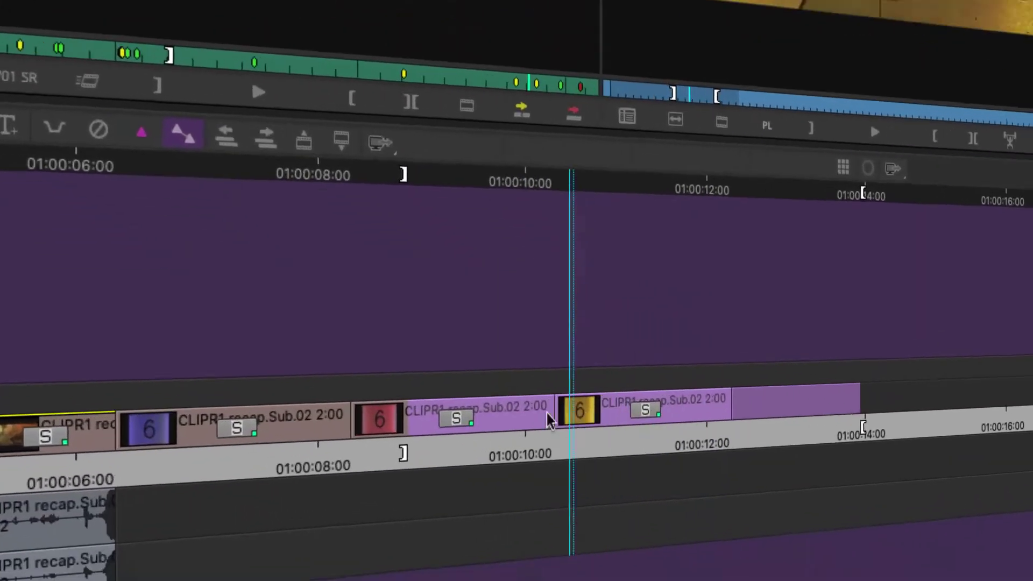
{"action": "left_click_drag", "start_coordinate": [549, 419], "coordinate": [647, 411]}
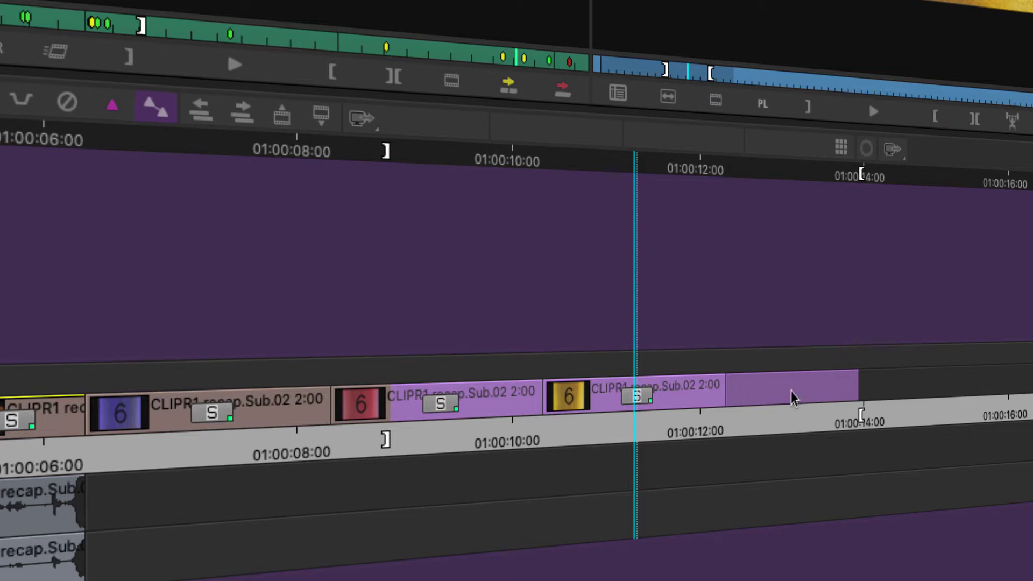
- Lasso the red clip, add the yellow and blue clips to the selection, move all three later on V1, and undo the move
{"action": "left_click_drag", "start_coordinate": [237, 277], "coordinate": [606, 482]}
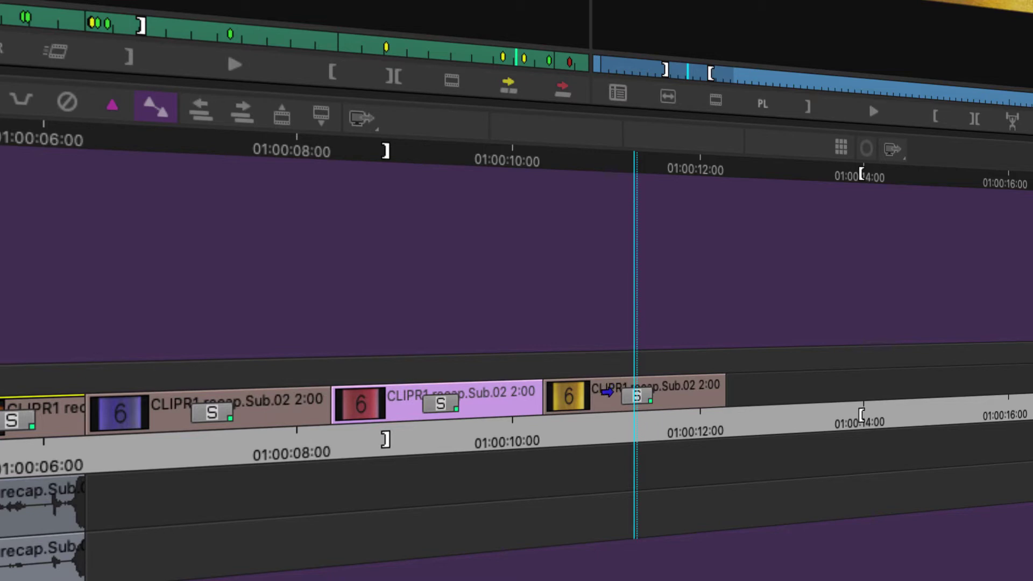
{"action": "left_click", "coordinate": [607, 392], "text": "shift"}
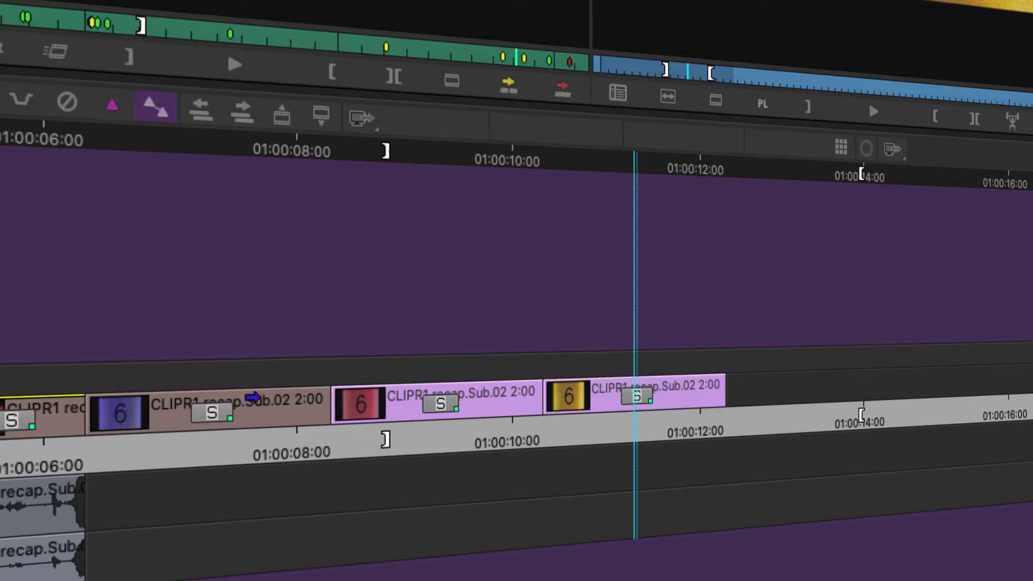
{"action": "left_click", "coordinate": [176, 405], "text": "shift"}
{"action": "left_click_drag", "start_coordinate": [176, 405], "coordinate": [419, 388]}
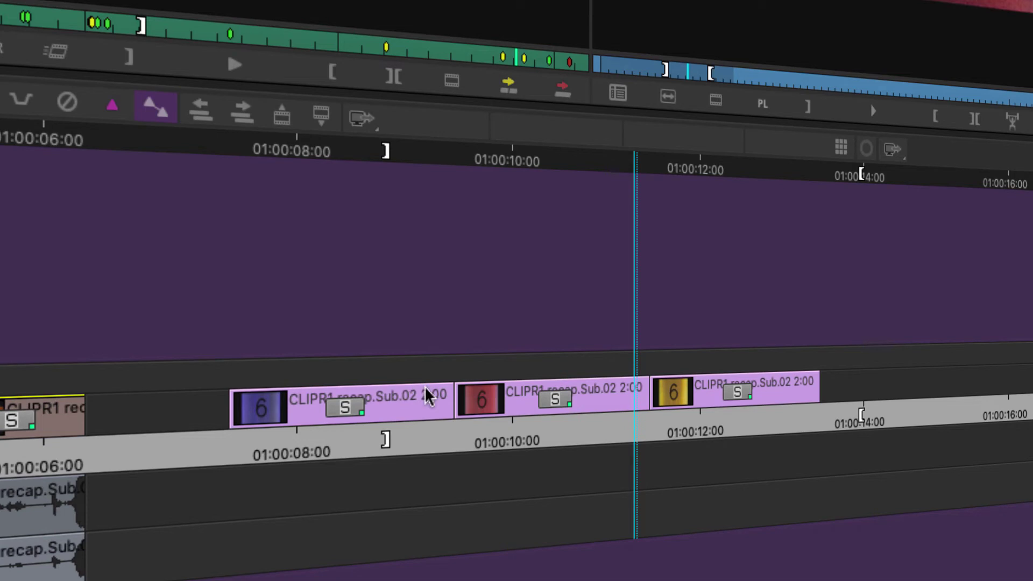
{"action": "key", "text": "super+z"}
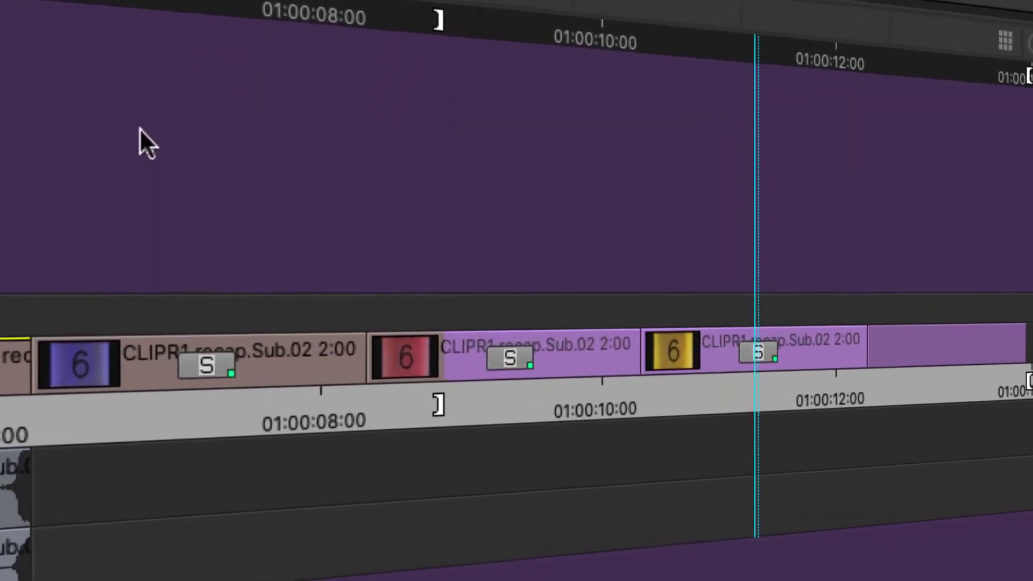
- Lasso the V1 cut between the blue and red clips to enter trim mode, and make the incoming side active
{"action": "left_click_drag", "start_coordinate": [309, 156], "coordinate": [473, 473]}
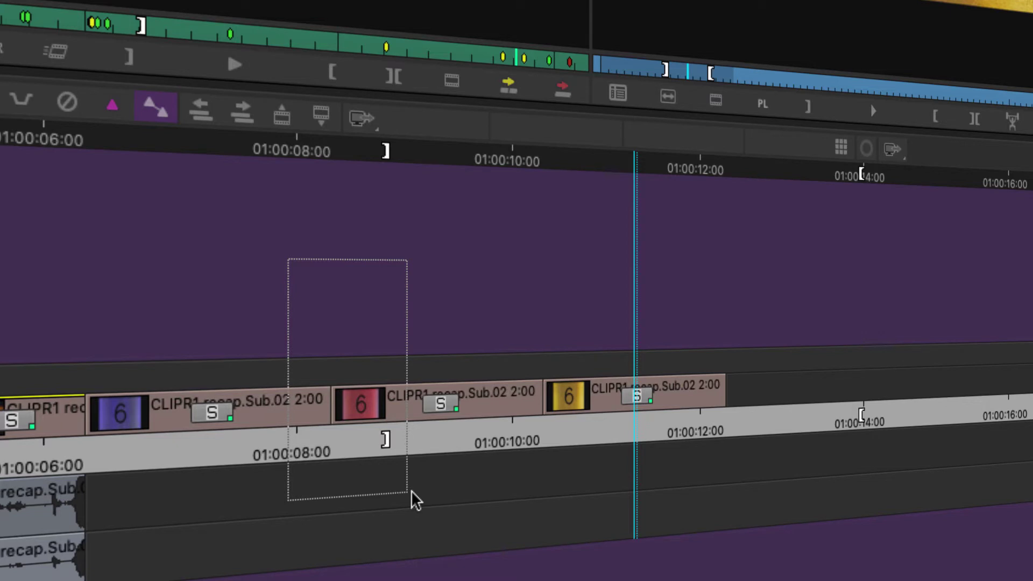
{"action": "left_click_drag", "start_coordinate": [414, 501], "coordinate": [414, 501]}
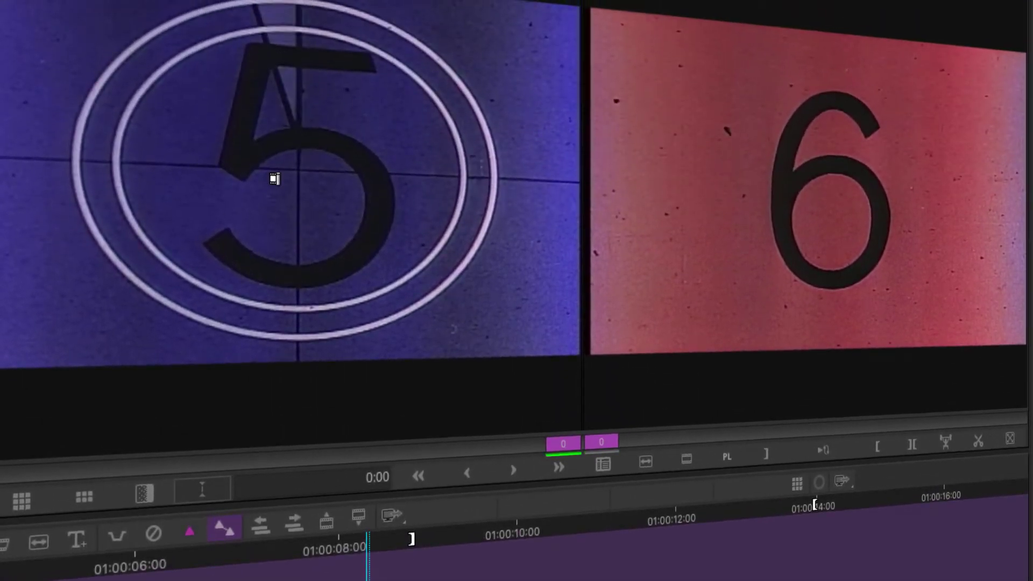
{"action": "left_click", "coordinate": [504, 47]}
{"action": "left_click", "coordinate": [876, 244]}
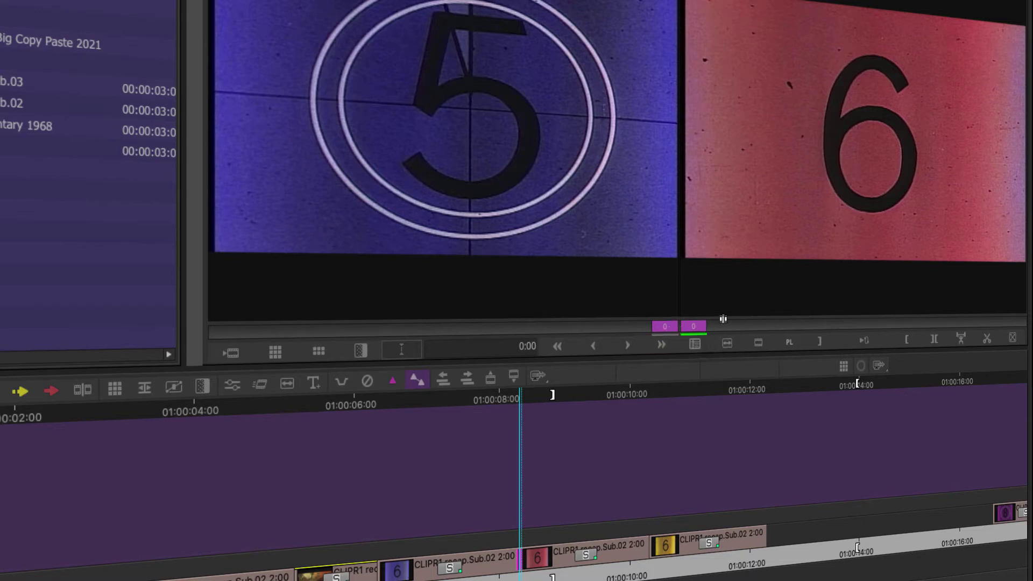
- Isolate the outgoing side of the trim, switch to the incoming side only, and trim the red clip's head back 30 frames
{"action": "left_click", "coordinate": [664, 328]}
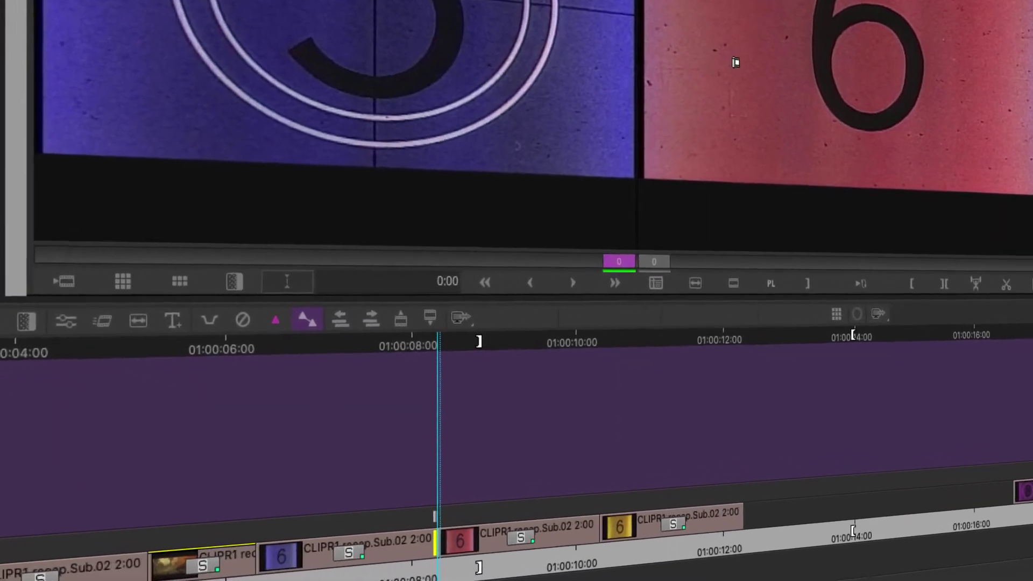
{"action": "left_click", "coordinate": [749, 148]}
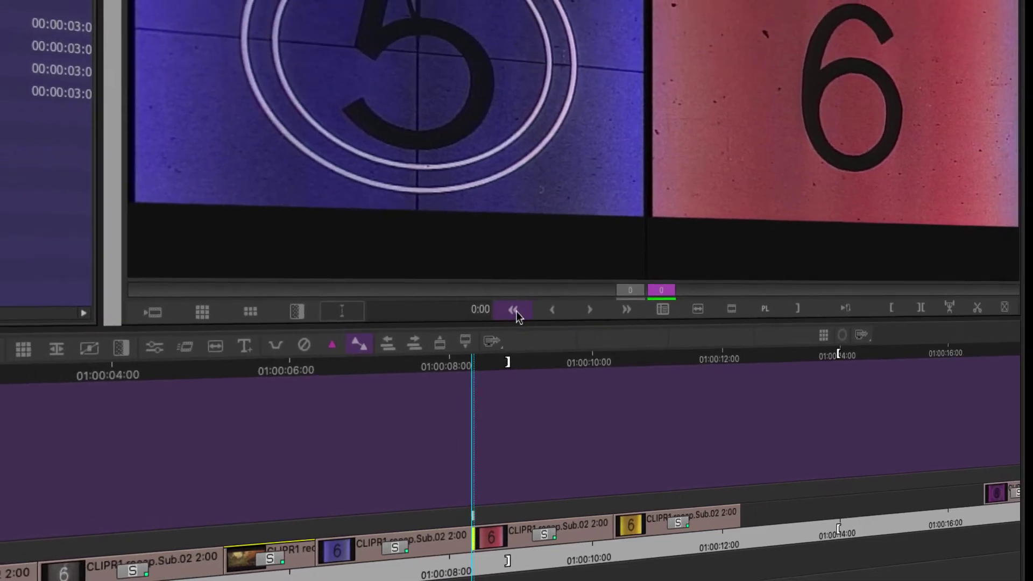
{"action": "left_click", "coordinate": [513, 311]}
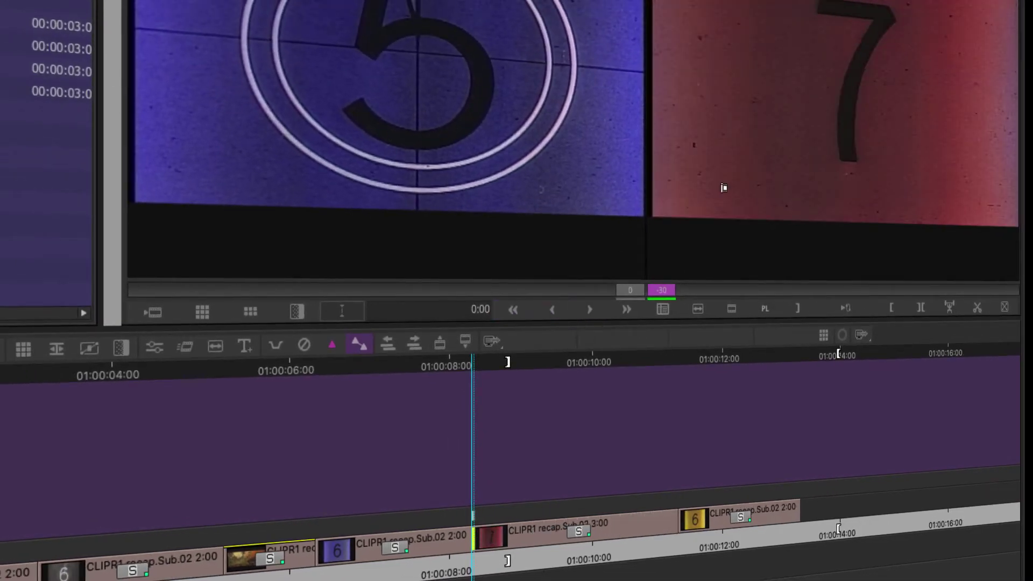
- Target only the outgoing side of the trim and extend the blue clip's tail by 40 frames
{"action": "left_click", "coordinate": [491, 66]}
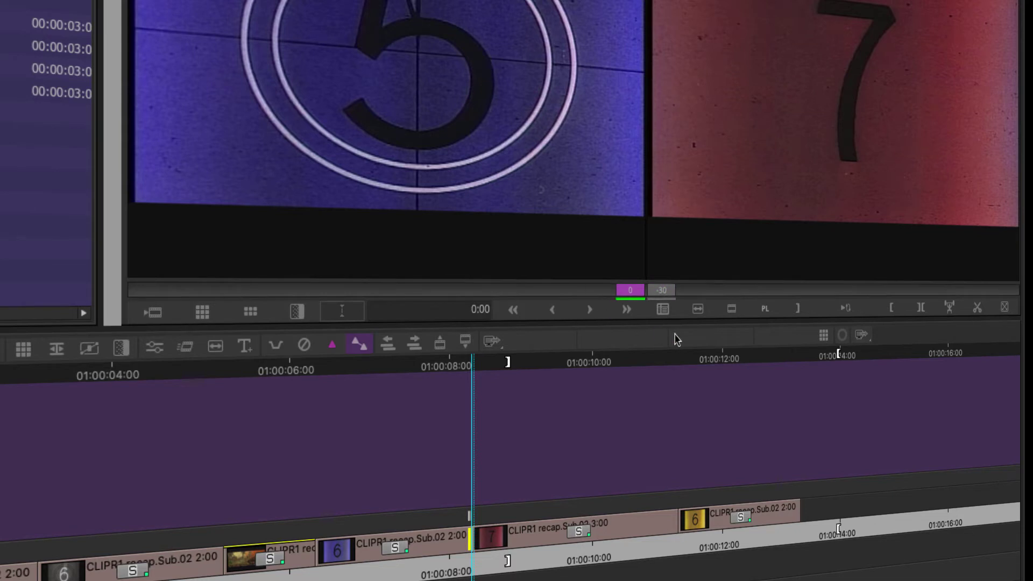
{"action": "left_click", "coordinate": [627, 311]}
{"action": "left_click", "coordinate": [626, 311]}
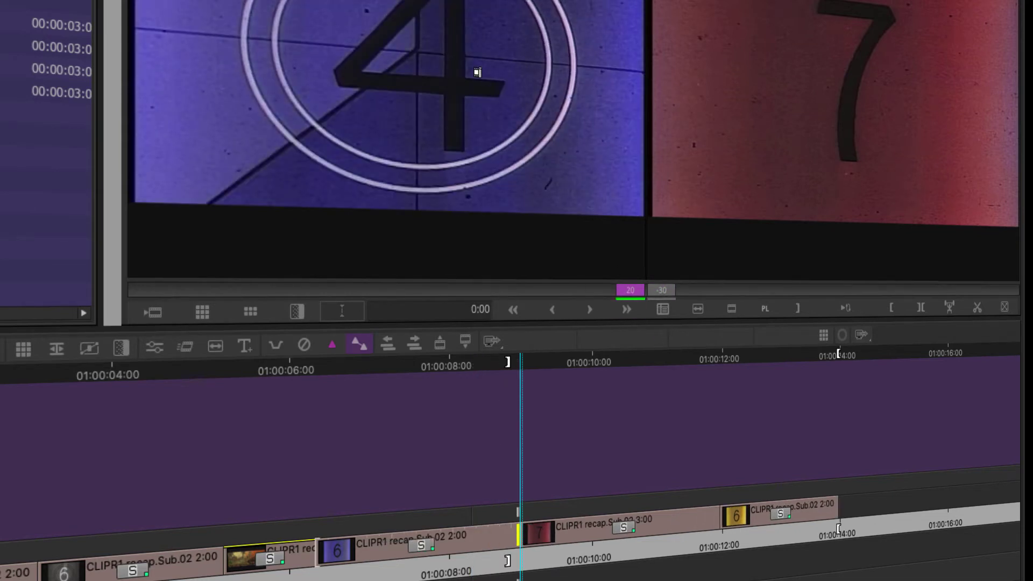
{"action": "left_click", "coordinate": [626, 309]}
{"action": "left_click", "coordinate": [626, 309]}
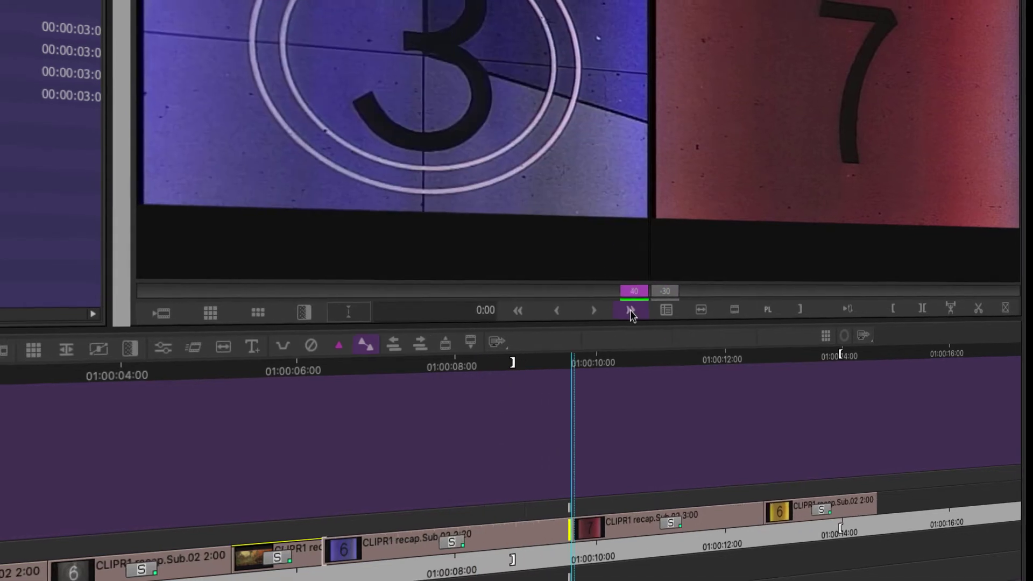
- Fine-tune the blue clip's tail frame by frame to a total trim of 31 frames
{"action": "left_click", "coordinate": [594, 317]}
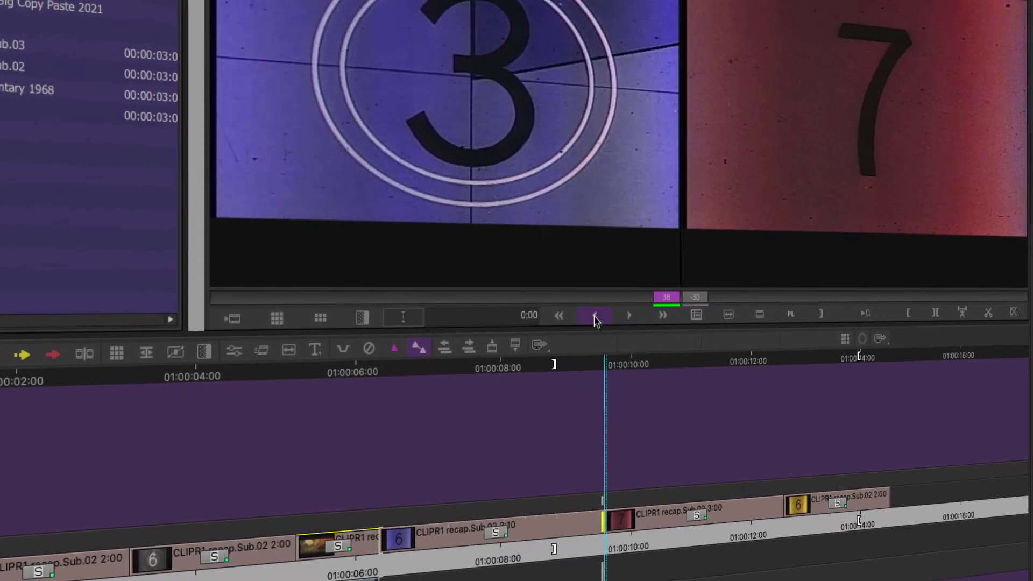
{"action": "left_click", "coordinate": [594, 317]}
{"action": "left_click", "coordinate": [594, 316]}
{"action": "left_click", "coordinate": [595, 316]}
{"action": "left_click", "coordinate": [594, 316]}
{"action": "left_click", "coordinate": [595, 316]}
{"action": "left_click", "coordinate": [594, 316]}
{"action": "left_click", "coordinate": [594, 315]}
{"action": "left_click", "coordinate": [594, 316]}
{"action": "left_click", "coordinate": [594, 316]}
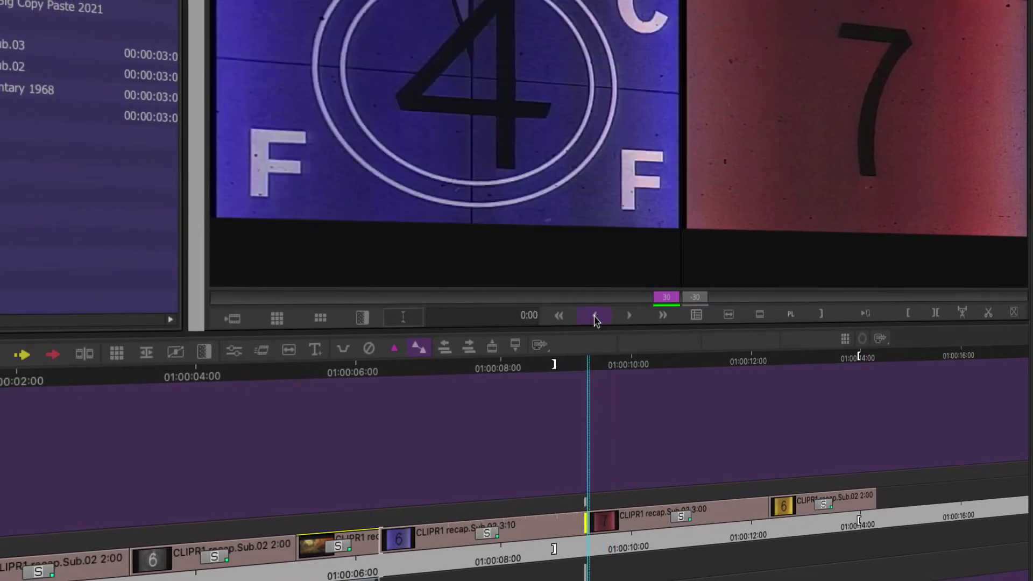
{"action": "left_click", "coordinate": [633, 315]}
{"action": "left_click", "coordinate": [634, 315]}
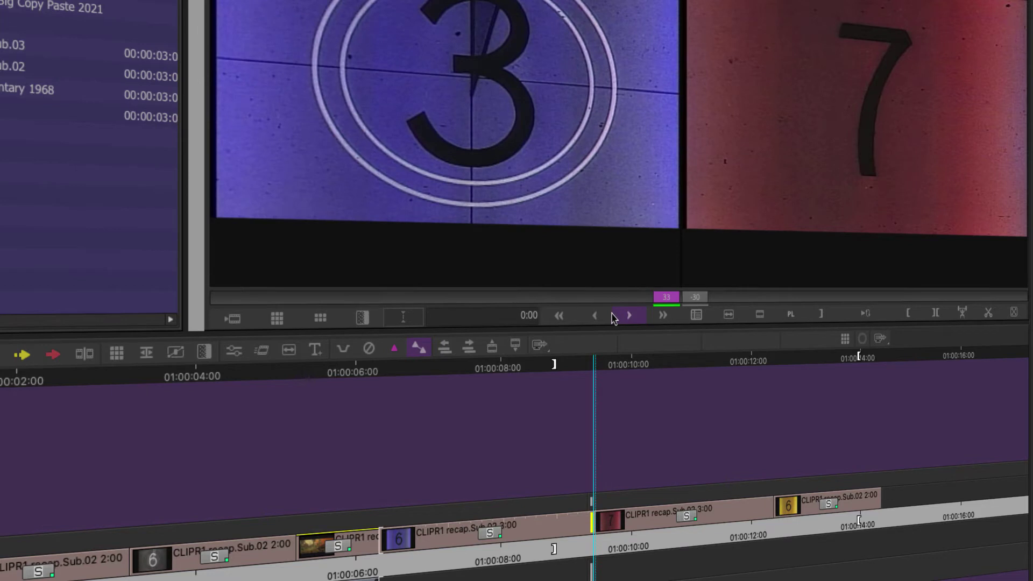
{"action": "left_click", "coordinate": [592, 315]}
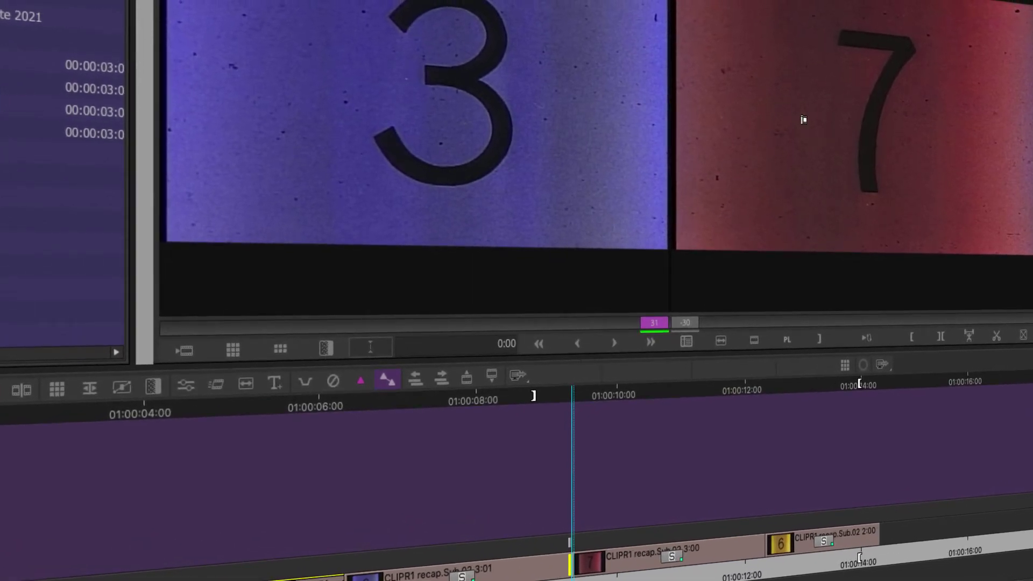
- Switch the trim between the incoming, both and outgoing sides, ending with only the incoming side targeted
{"action": "left_click", "coordinate": [862, 113]}
{"action": "left_click", "coordinate": [667, 114]}
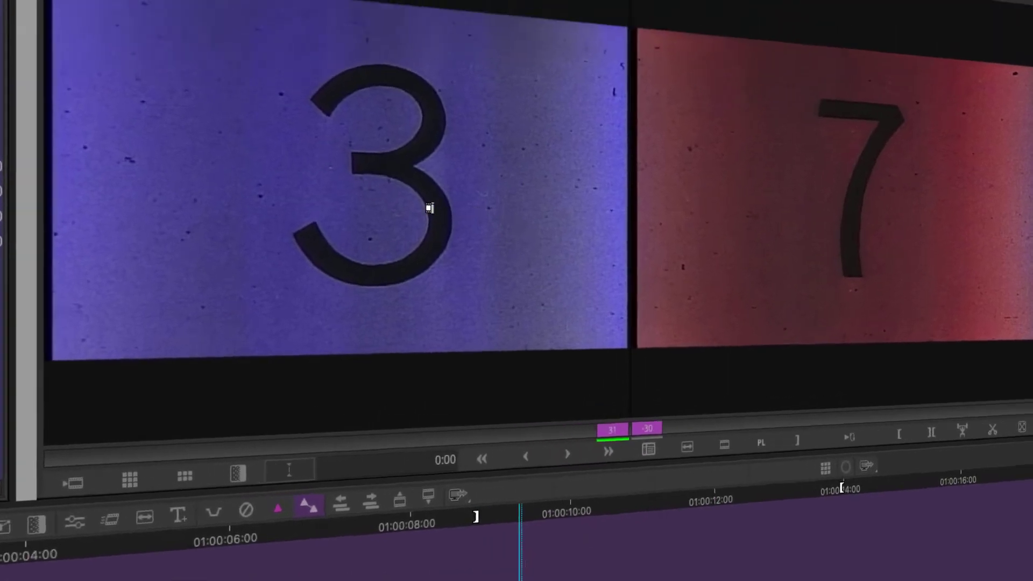
{"action": "left_click", "coordinate": [471, 118]}
{"action": "left_click", "coordinate": [606, 262]}
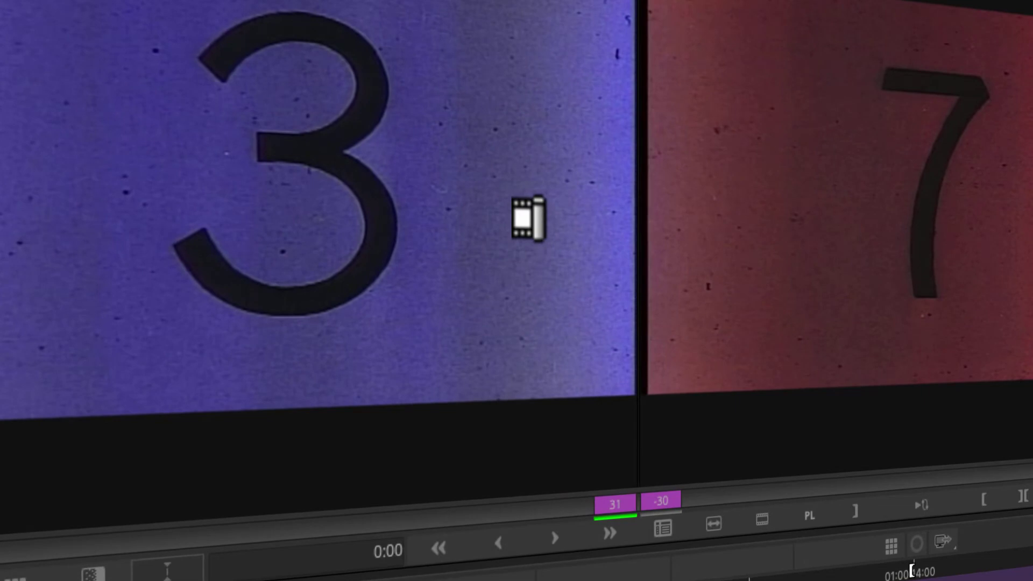
{"action": "left_click", "coordinate": [528, 221]}
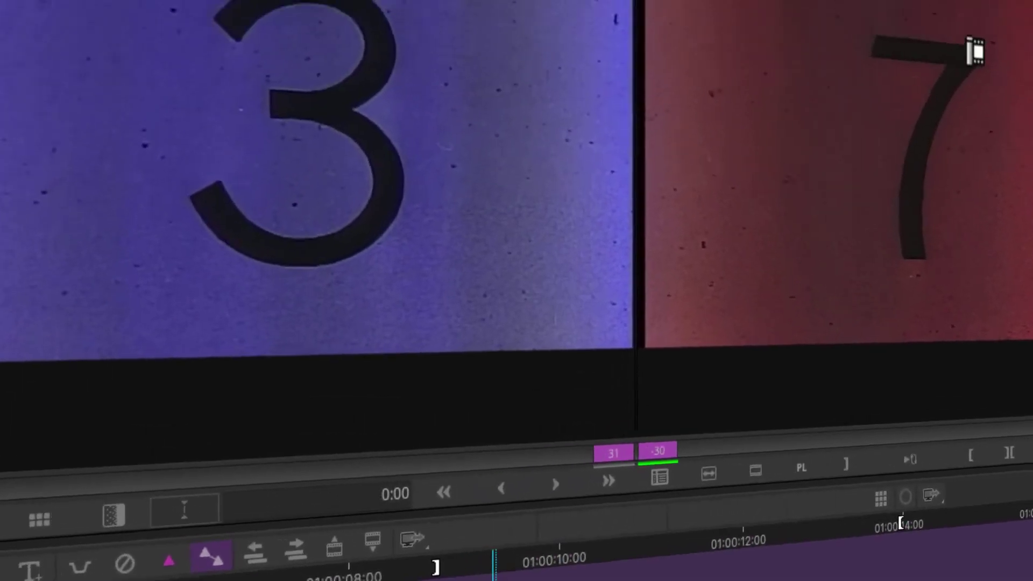
{"action": "left_click", "coordinate": [985, 130]}
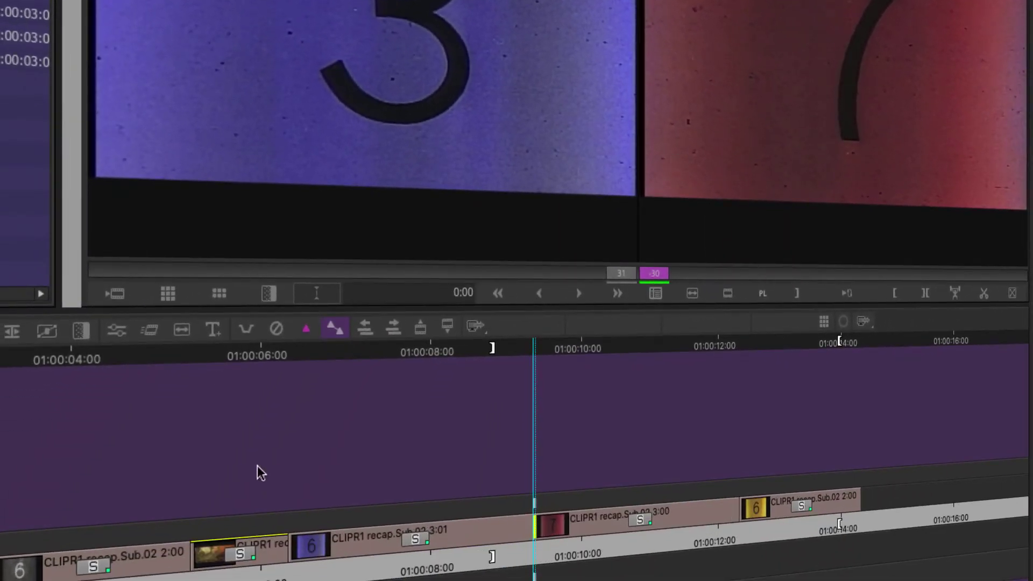
- Lasso the cut before the blue clip across V1 and the audio tracks, and lasso the head cut of the preceding 1:02 clip
{"action": "left_click_drag", "start_coordinate": [258, 462], "coordinate": [324, 580]}
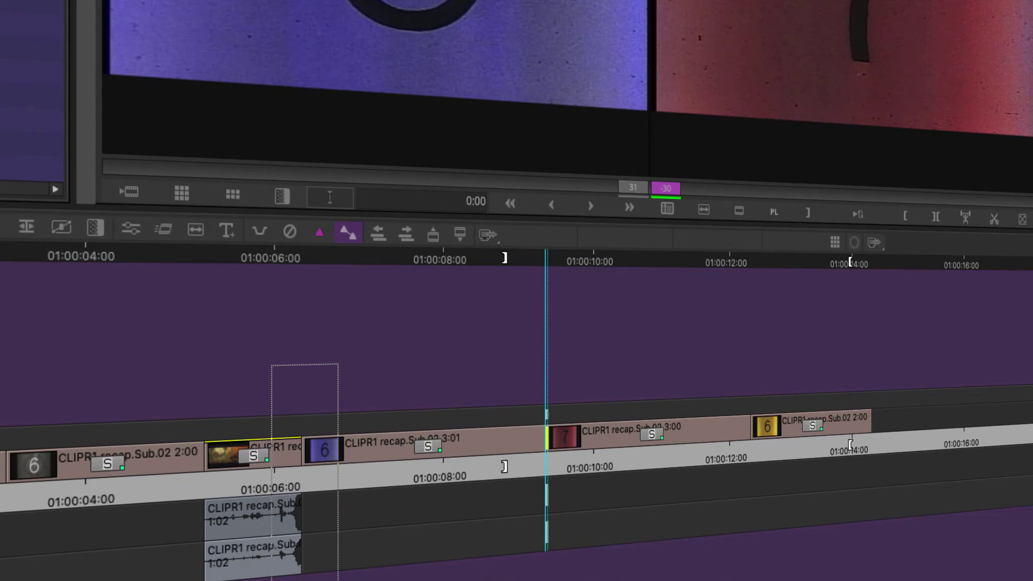
{"action": "left_click_drag", "start_coordinate": [338, 580], "coordinate": [338, 580]}
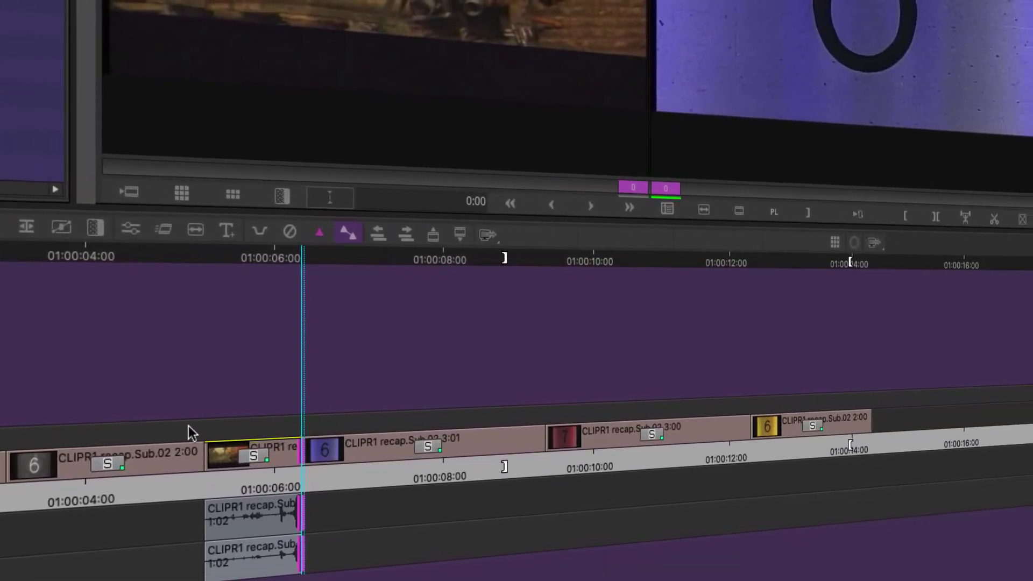
{"action": "left_click_drag", "start_coordinate": [582, 413], "coordinate": [645, 567]}
{"action": "left_click_drag", "start_coordinate": [261, 579], "coordinate": [262, 580]}
- Lasso the head cuts of the blue, red and yellow clips in turn, and leave trim mode at the yellow clip's head
{"action": "left_click_drag", "start_coordinate": [280, 425], "coordinate": [357, 578]}
{"action": "left_click_drag", "start_coordinate": [532, 405], "coordinate": [578, 486]}
{"action": "mouse_move", "coordinate": [733, 404]}
{"action": "left_mouse_down"}
{"action": "mouse_move", "coordinate": [779, 461]}
{"action": "mouse_move", "coordinate": [754, 526]}
{"action": "left_mouse_up"}
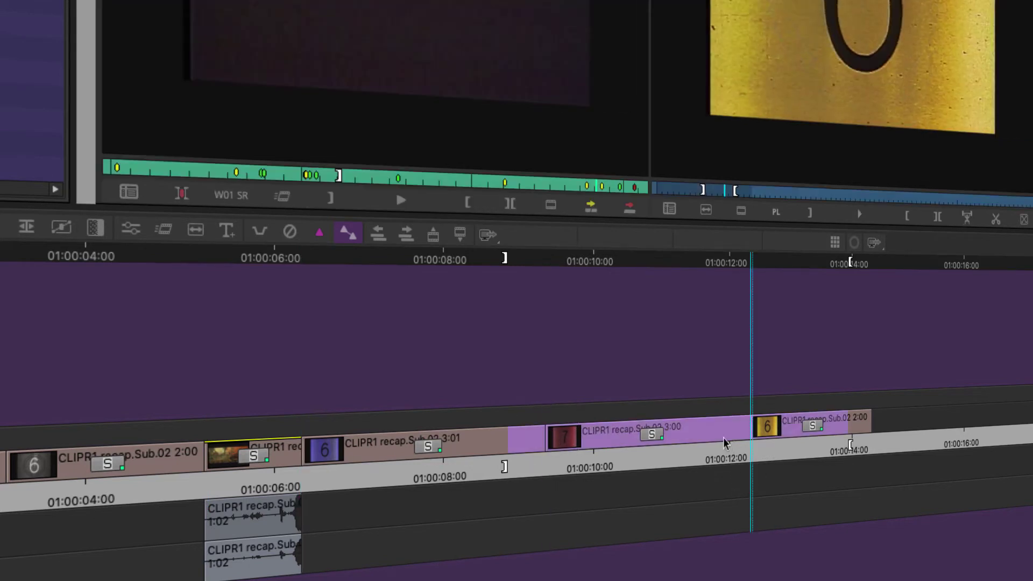
- Try to lasso the V1 cut between the blue and red clips
{"action": "mouse_move", "coordinate": [448, 335]}
{"action": "left_mouse_down"}
{"action": "mouse_move", "coordinate": [601, 445]}
{"action": "mouse_move", "coordinate": [647, 522]}
{"action": "mouse_move", "coordinate": [641, 516]}
{"action": "left_mouse_up"}
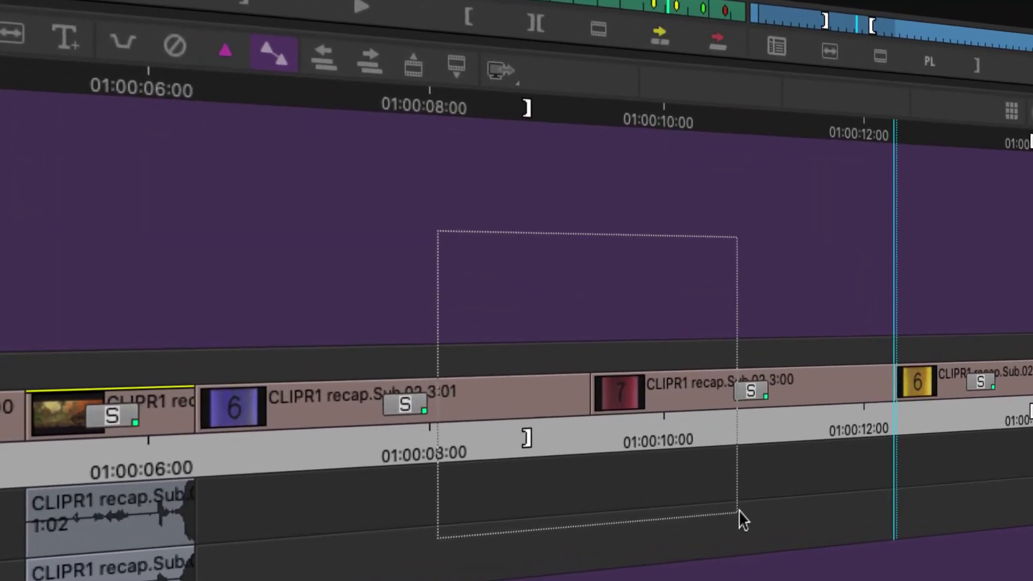
{"action": "mouse_move", "coordinate": [738, 510]}
{"action": "left_mouse_down"}
{"action": "mouse_move", "coordinate": [711, 432]}
{"action": "mouse_move", "coordinate": [627, 345]}
{"action": "left_mouse_up"}
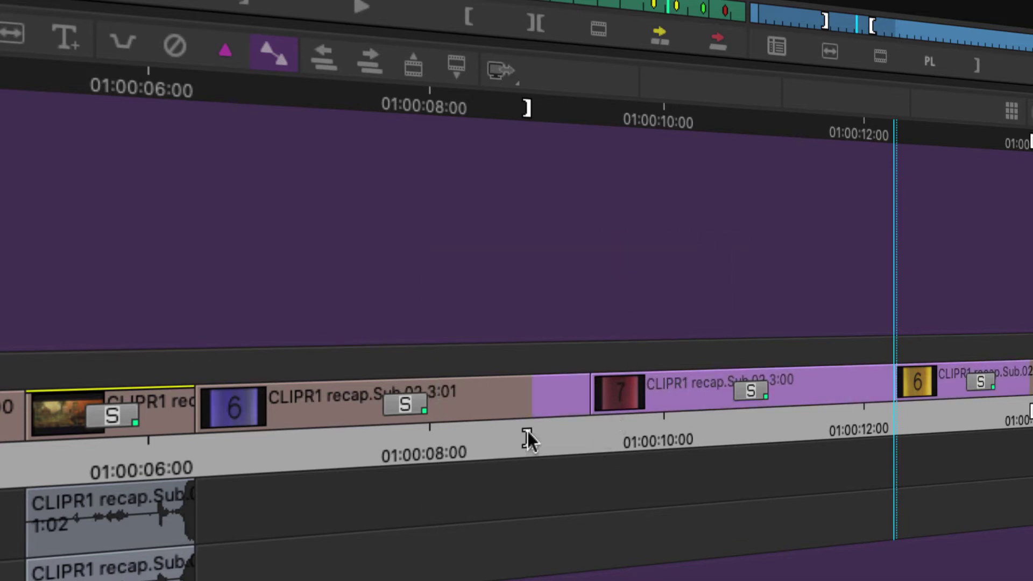
- Lasso the V1 cut between the blue and red clips, and leave trim mode near that cut
{"action": "mouse_move", "coordinate": [551, 249]}
{"action": "left_mouse_down"}
{"action": "mouse_move", "coordinate": [592, 275]}
{"action": "mouse_move", "coordinate": [620, 484]}
{"action": "mouse_move", "coordinate": [648, 489]}
{"action": "left_mouse_up"}
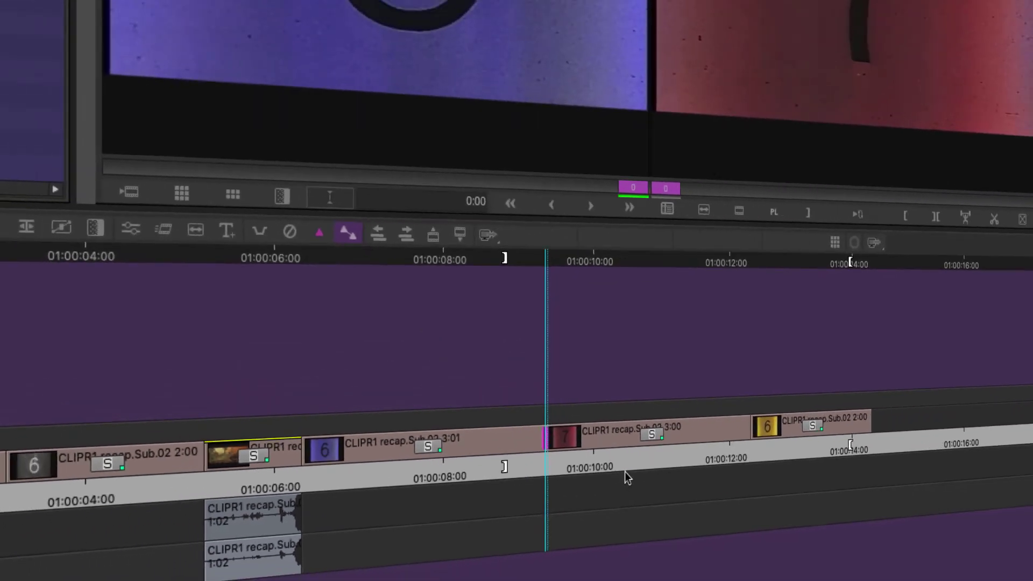
{"action": "mouse_move", "coordinate": [550, 460]}
{"action": "left_mouse_down"}
{"action": "mouse_move", "coordinate": [539, 457]}
{"action": "mouse_move", "coordinate": [569, 461]}
{"action": "mouse_move", "coordinate": [554, 461]}
{"action": "left_mouse_up"}
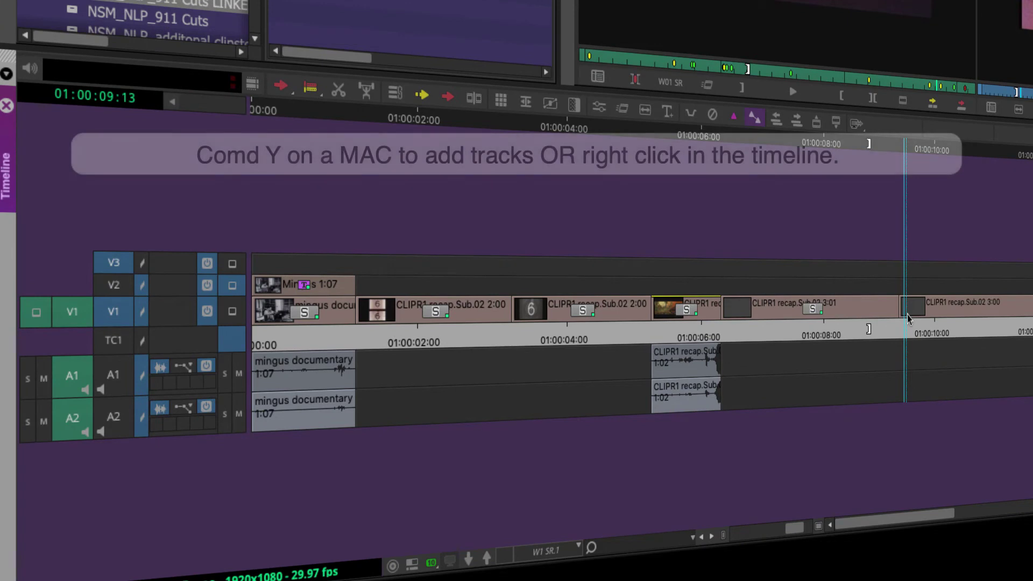
- Add new video tracks to the sequence until the timeline reaches V8
{"action": "key", "text": "super+y"}
{"action": "key", "text": "super+y"}
{"action": "key", "text": "super+y"}
{"action": "key", "text": "super+y"}
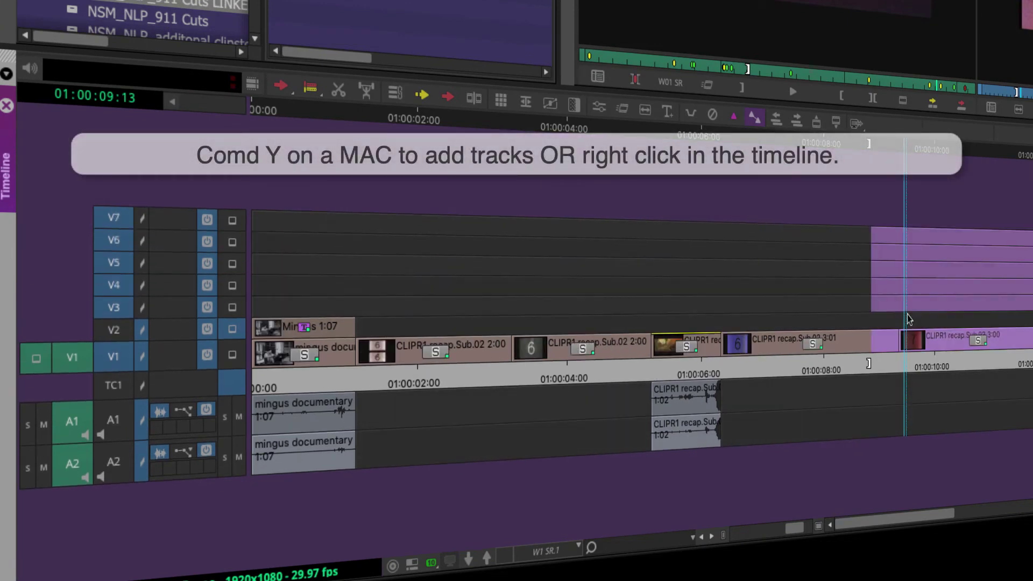
{"action": "key", "text": "super+y"}
{"action": "left_click_drag", "start_coordinate": [916, 372], "coordinate": [897, 372]}
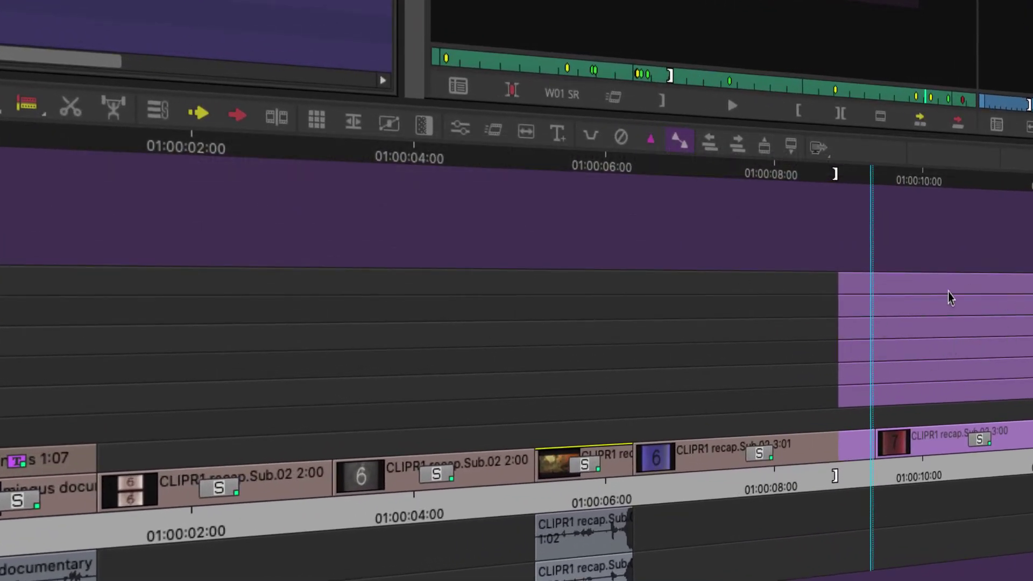
- Lasso the V1 cut between the blue and red clips from above all tracks and again from inside the empty tracks, leaving trim mode each time
{"action": "left_click_drag", "start_coordinate": [842, 234], "coordinate": [911, 521]}
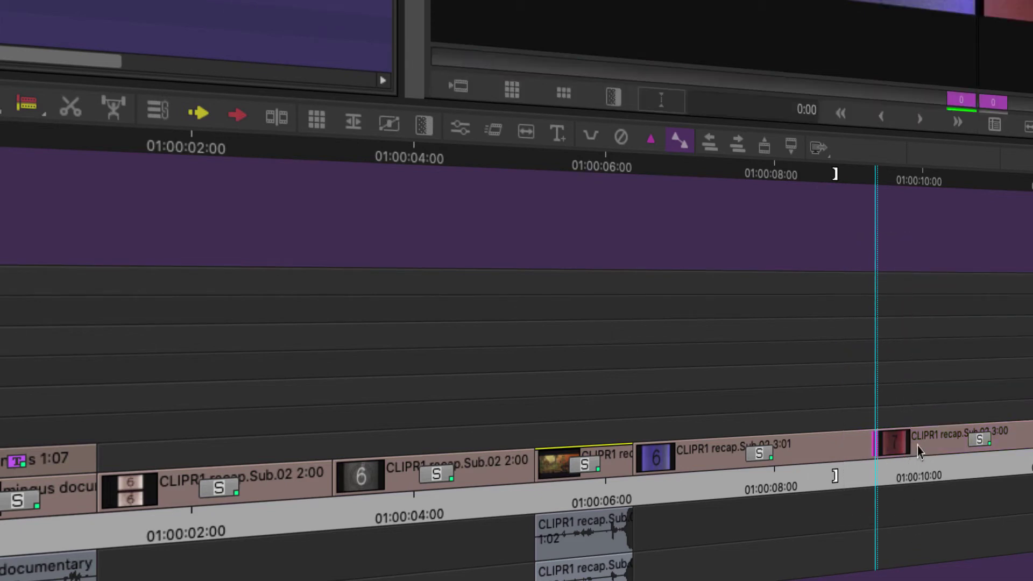
{"action": "left_click", "coordinate": [918, 446]}
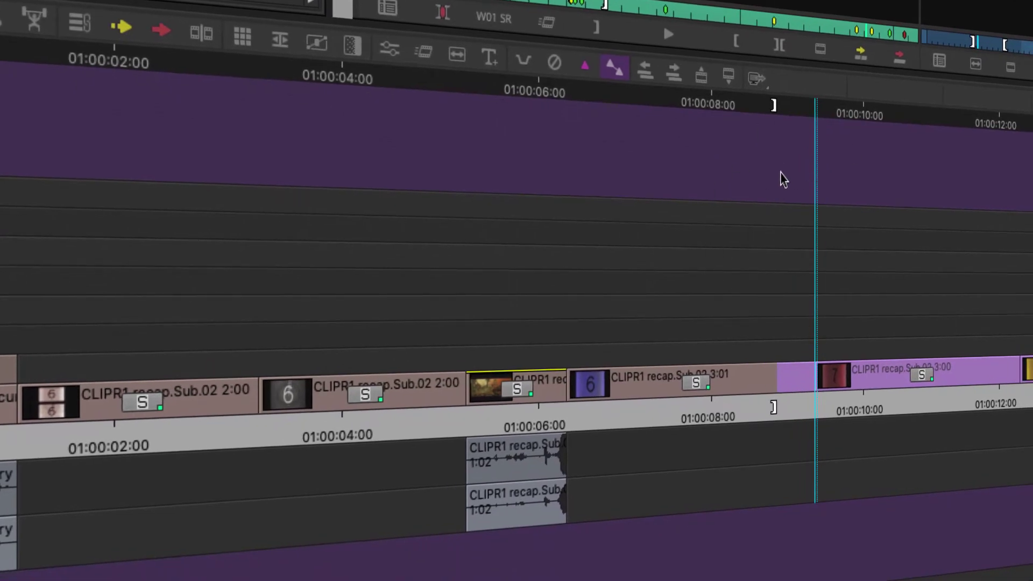
{"action": "left_click_drag", "start_coordinate": [837, 578], "coordinate": [799, 356]}
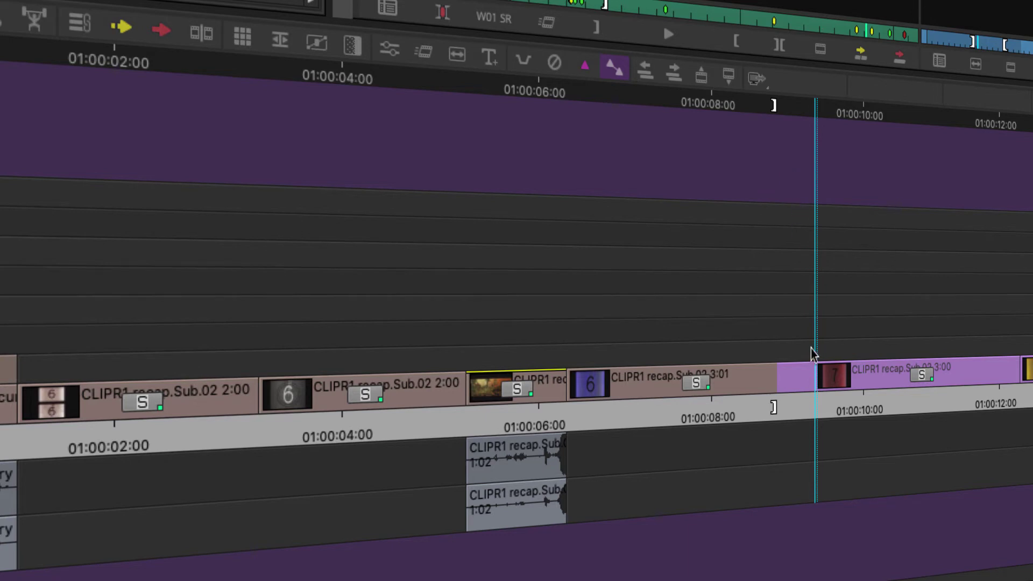
{"action": "left_click_drag", "start_coordinate": [808, 347], "coordinate": [842, 433]}
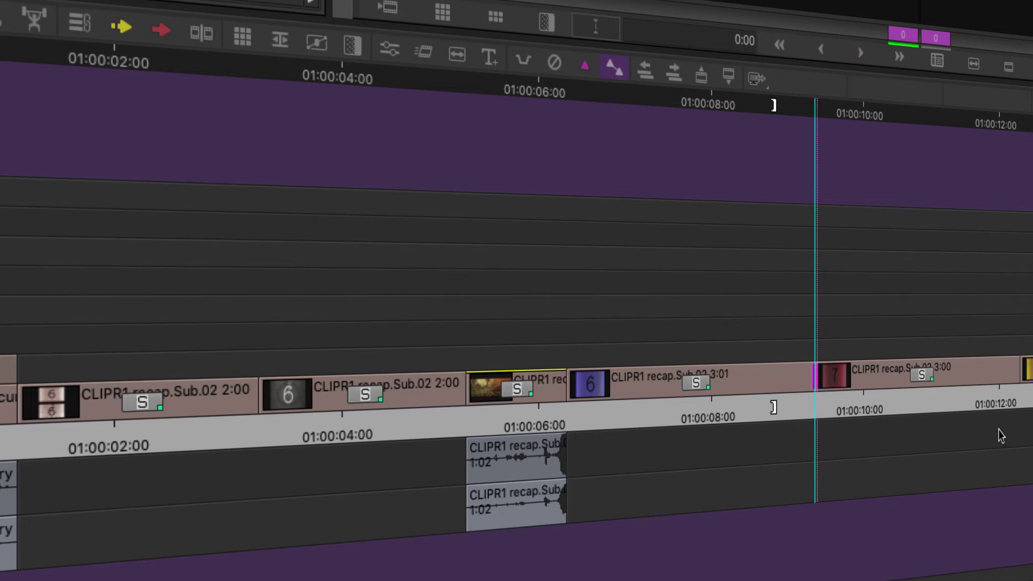
{"action": "key", "text": "Escape"}
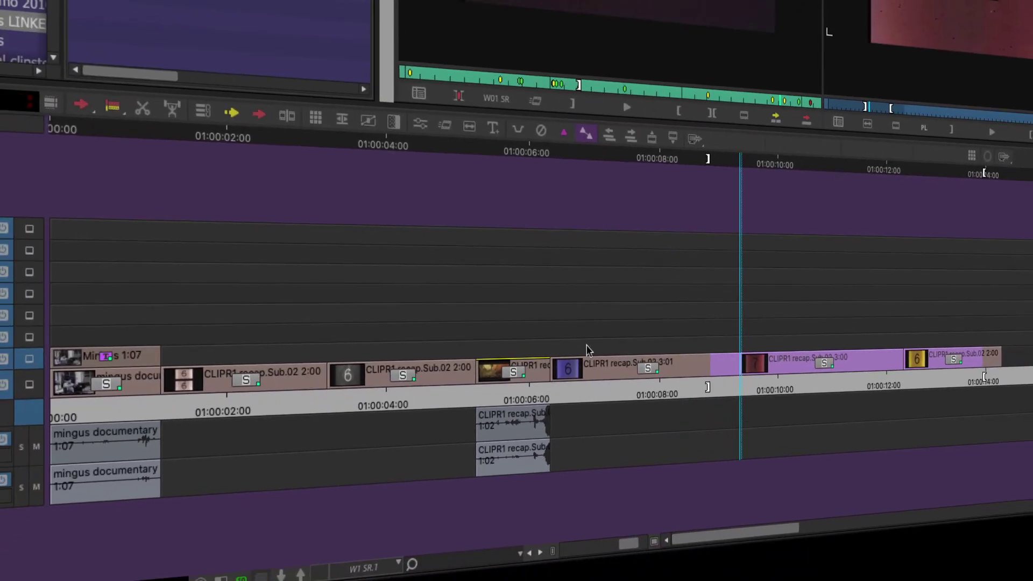
- Lasso the blue, red and yellow V1 clips as segments, and leave segment mode with the playhead near the end of the 1:02 clip
{"action": "mouse_move", "coordinate": [532, 347]}
{"action": "left_mouse_down"}
{"action": "mouse_move", "coordinate": [541, 359]}
{"action": "mouse_move", "coordinate": [1015, 384]}
{"action": "left_mouse_up"}
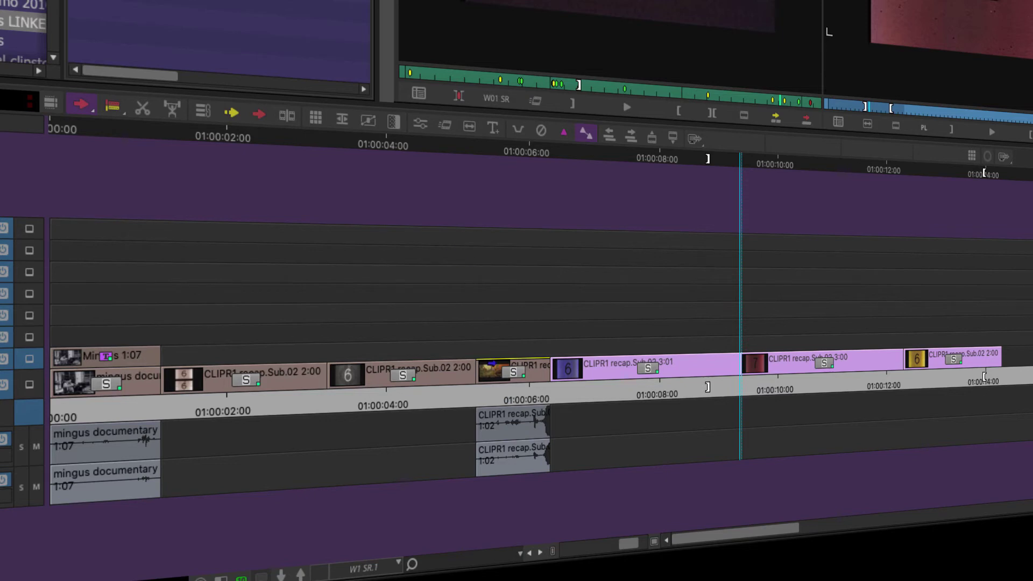
{"action": "left_click_drag", "start_coordinate": [565, 398], "coordinate": [486, 414]}
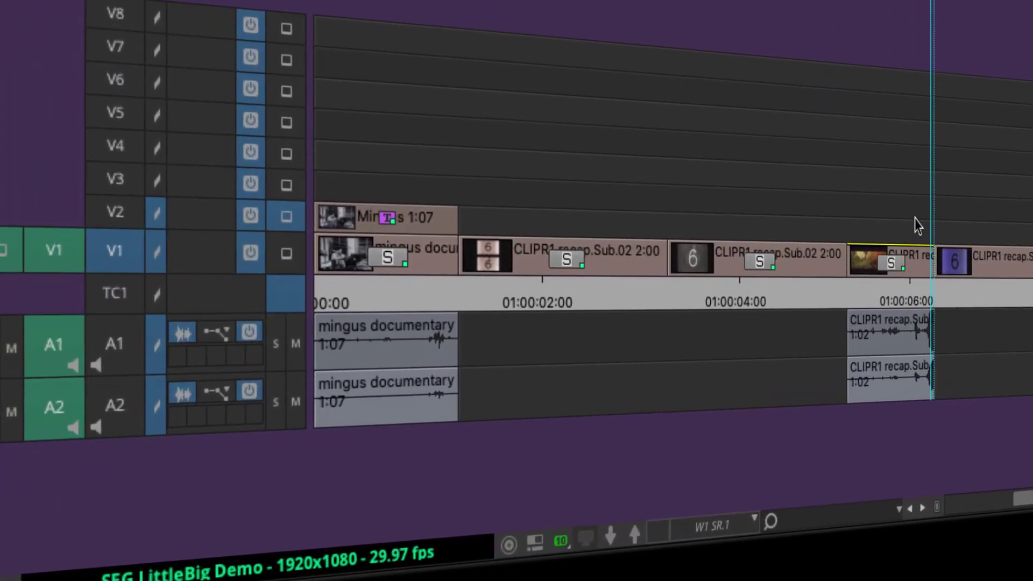
- Lasso the cut at the end of the 1:02 clip across V1, A1 and A2, and target only its outgoing side
{"action": "left_click_drag", "start_coordinate": [920, 221], "coordinate": [977, 435]}
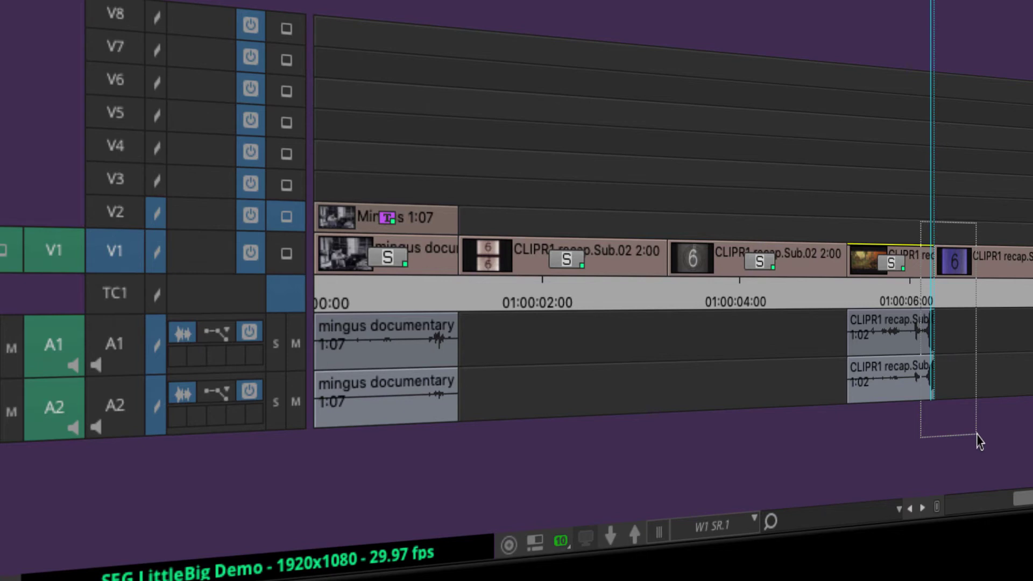
{"action": "left_click_drag", "start_coordinate": [977, 436], "coordinate": [973, 439]}
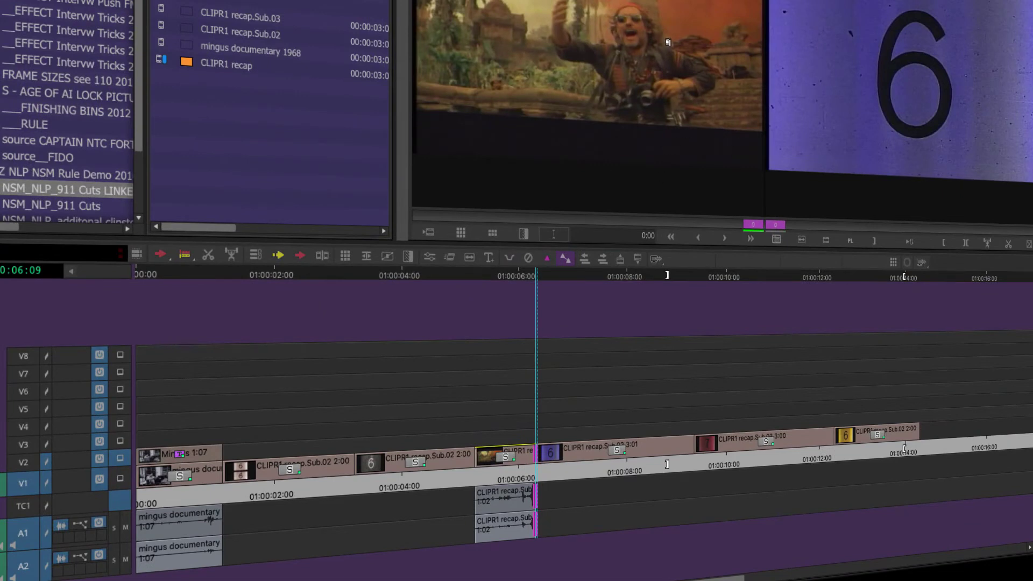
{"action": "left_click", "coordinate": [893, 57]}
{"action": "left_click", "coordinate": [677, 50]}
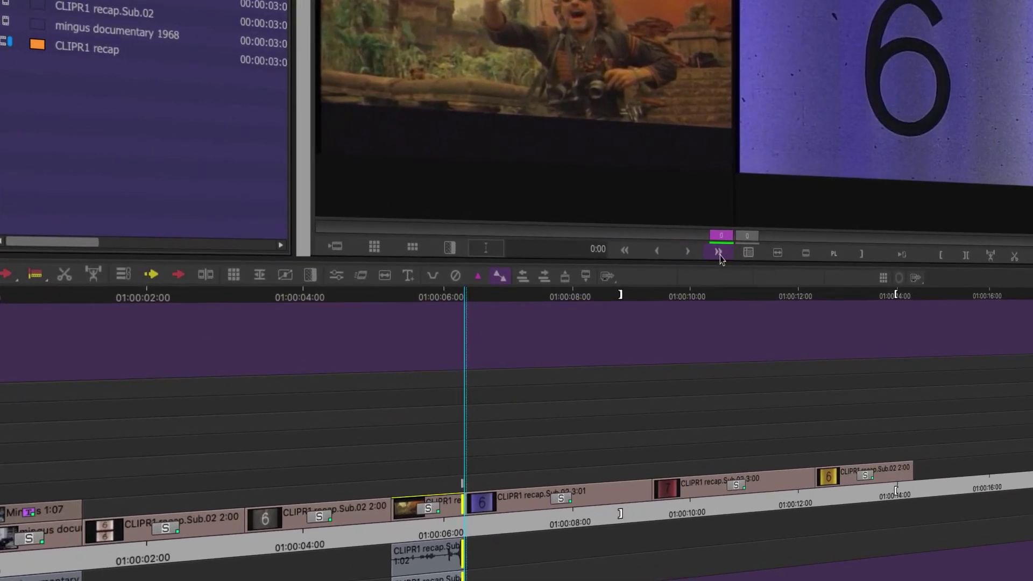
- Trim the outgoing side forward and back in ten-frame and one-frame increments, ending at 11 frames
{"action": "left_click", "coordinate": [746, 239]}
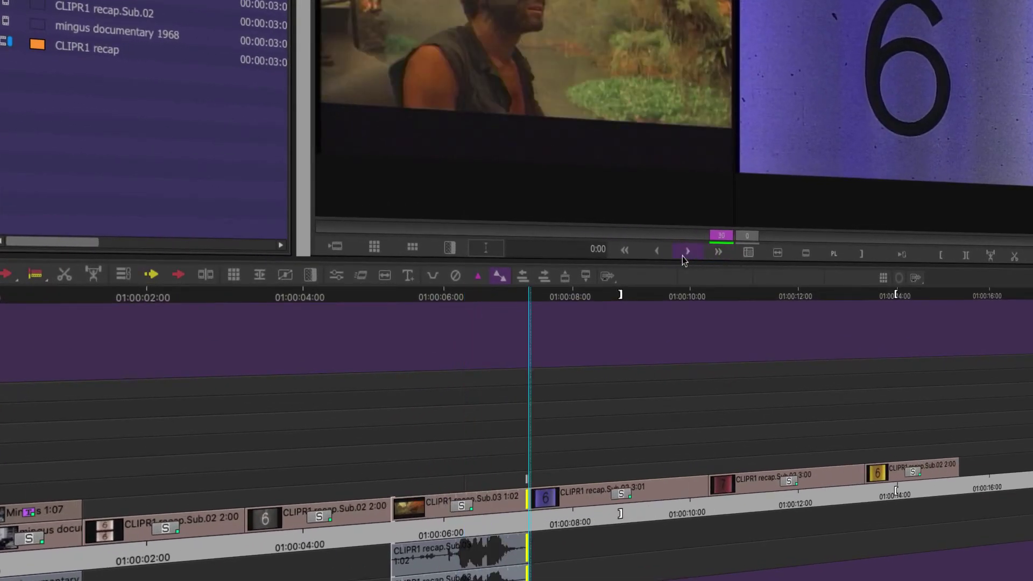
{"action": "left_click", "coordinate": [624, 256]}
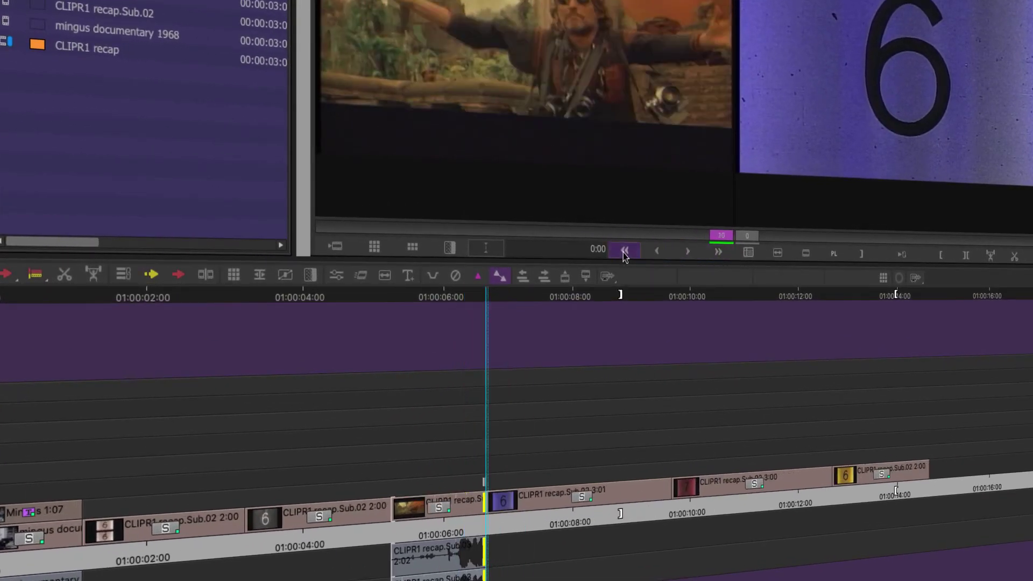
{"action": "left_click", "coordinate": [689, 250]}
{"action": "left_click", "coordinate": [661, 253]}
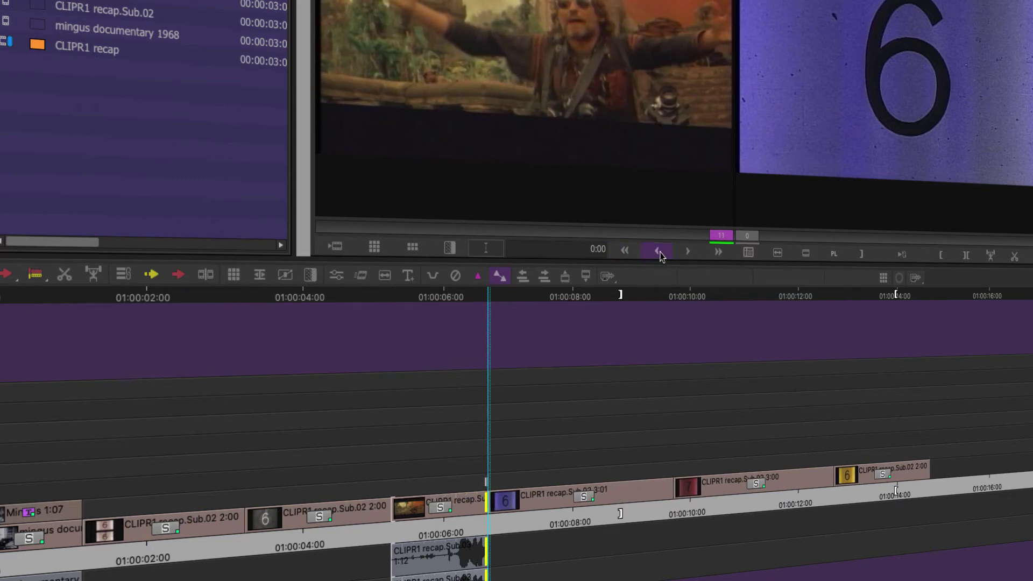
- Trim the same outgoing side dynamically forward and back during playback, ending at 51 frames
{"action": "key", "text": "k+l"}
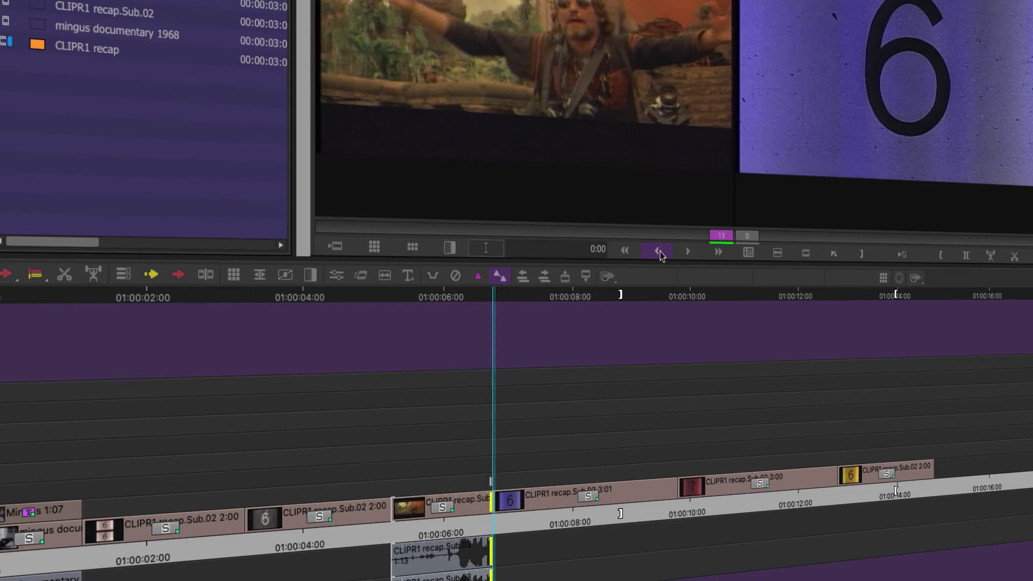
{"action": "key", "text": "k+l"}
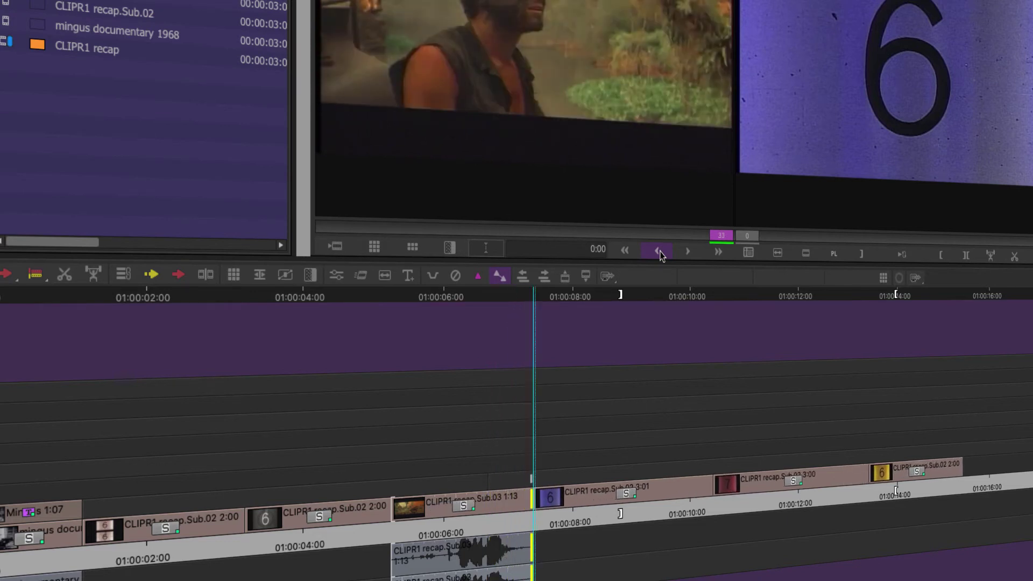
{"action": "key", "text": "j"}
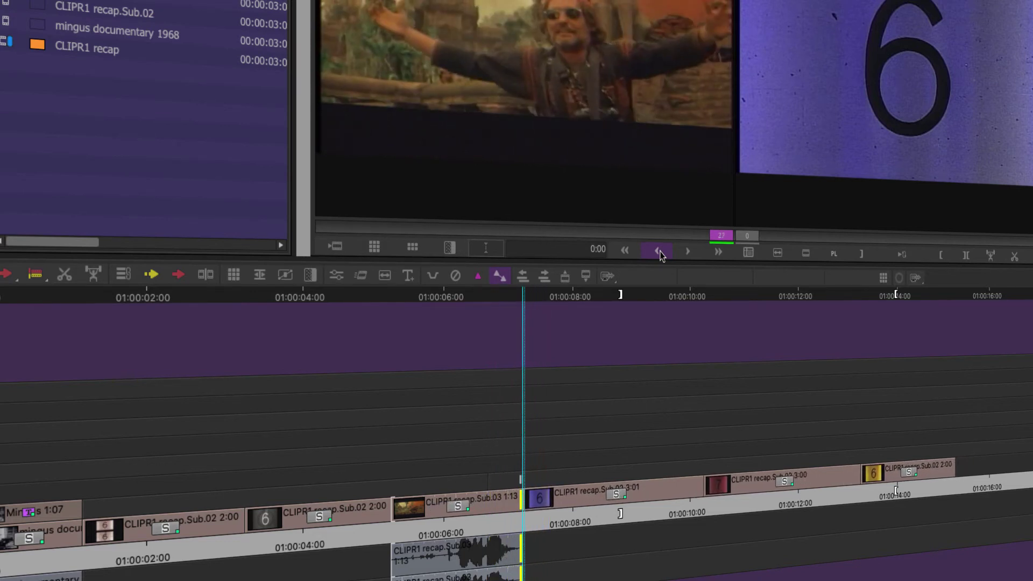
{"action": "key", "text": "k"}
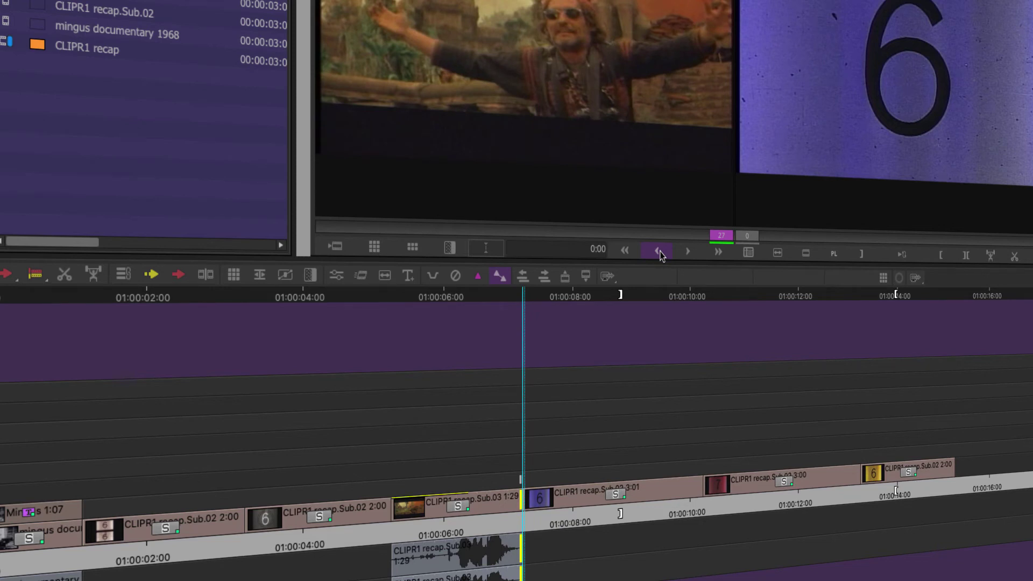
{"action": "key", "text": "l"}
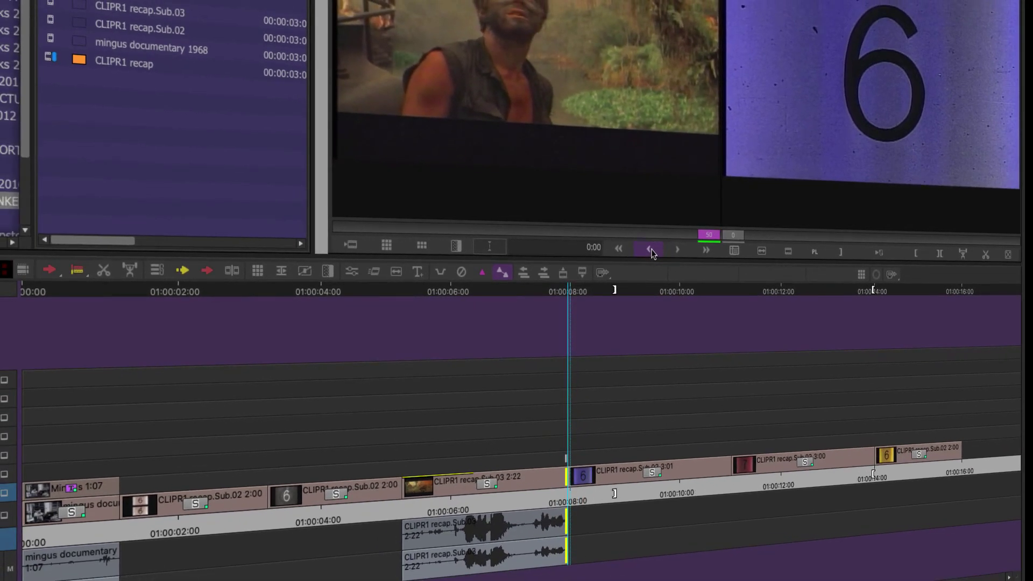
{"action": "key", "text": "j"}
{"action": "key", "text": "k"}
{"action": "key", "text": "l"}
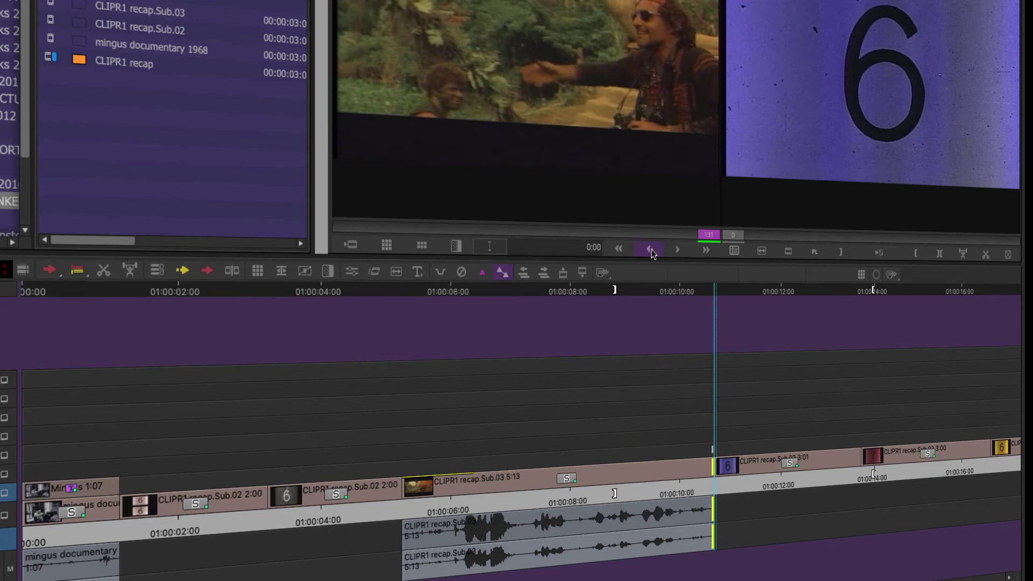
{"action": "key", "text": "j"}
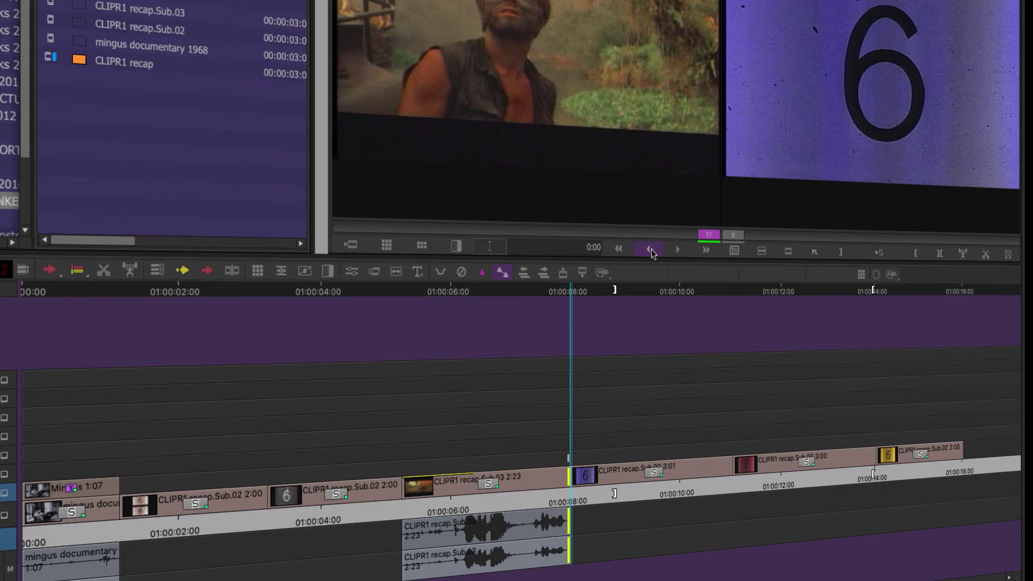
- Leave trim mode by scrubbing along the TC1 track, and park the playhead at 01:00:27:29 on the last short clip before SMPTE_601
{"action": "key", "text": "ctrl+bracketleft"}
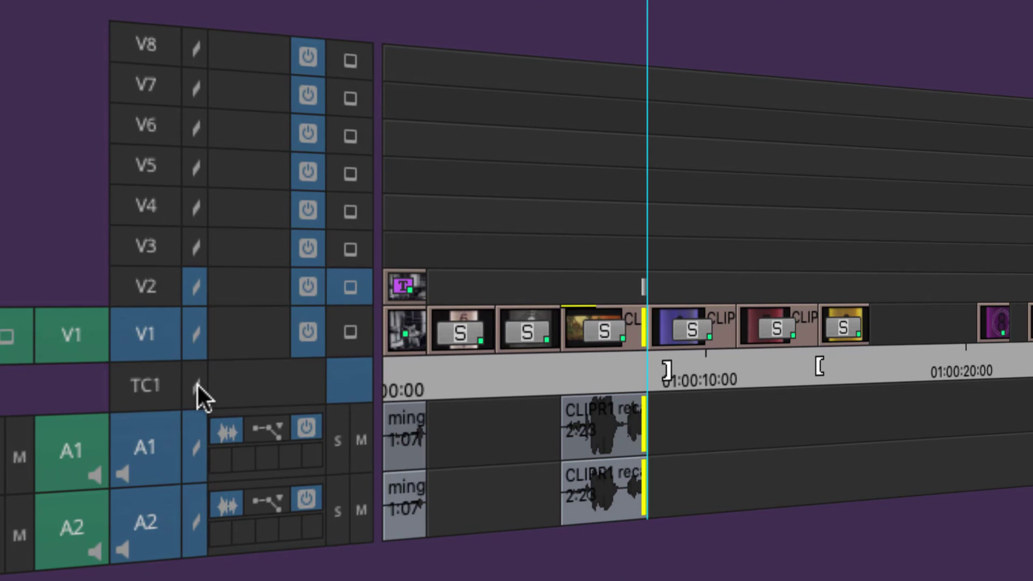
{"action": "left_click", "coordinate": [197, 383]}
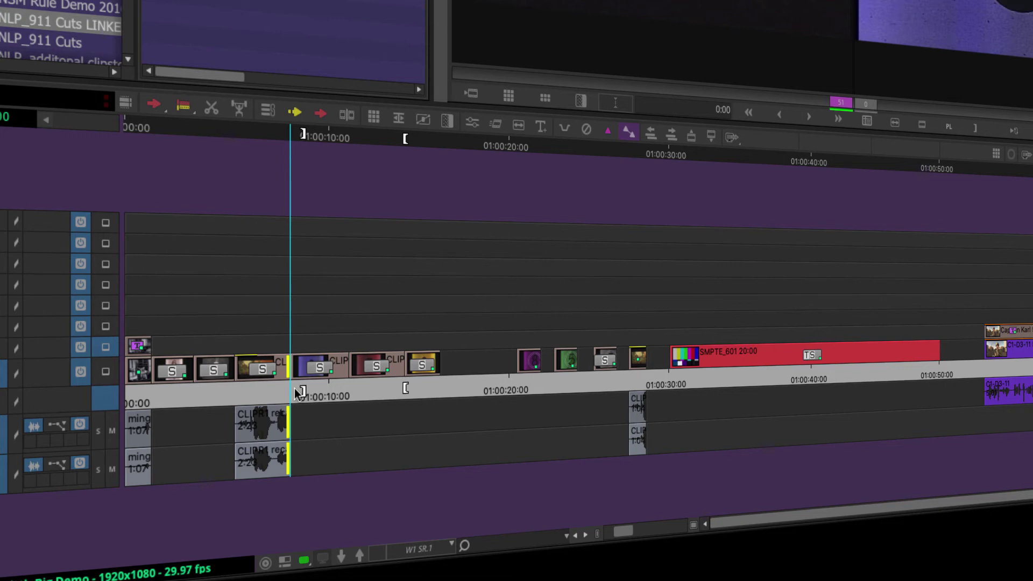
{"action": "left_click_drag", "start_coordinate": [291, 393], "coordinate": [333, 372]}
{"action": "left_click", "coordinate": [331, 372]}
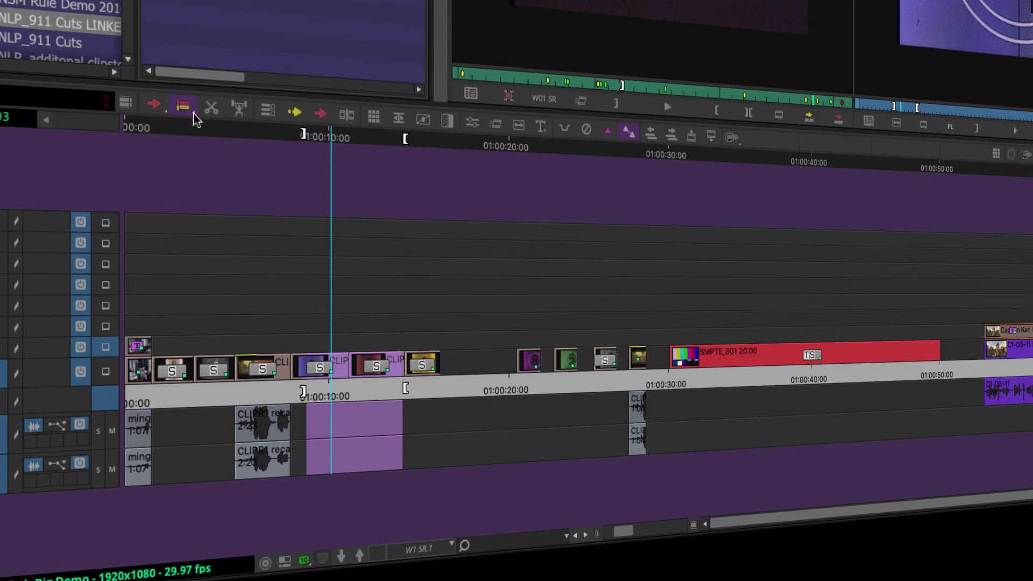
{"action": "left_click_drag", "start_coordinate": [320, 382], "coordinate": [638, 386]}
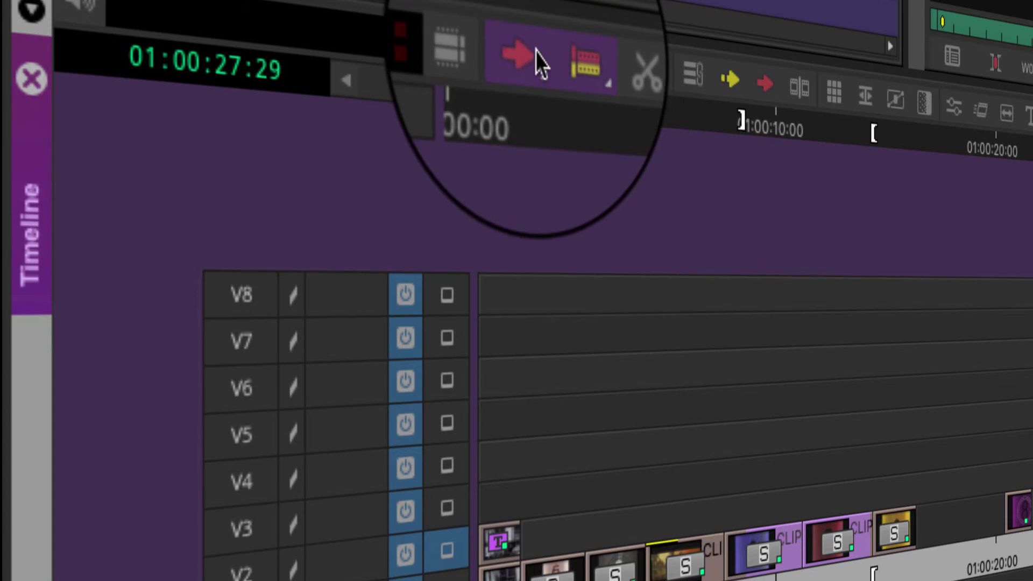
- Review the red and yellow trim options, and enable the yellow segment arrow together with the red one
{"action": "left_click", "coordinate": [582, 73]}
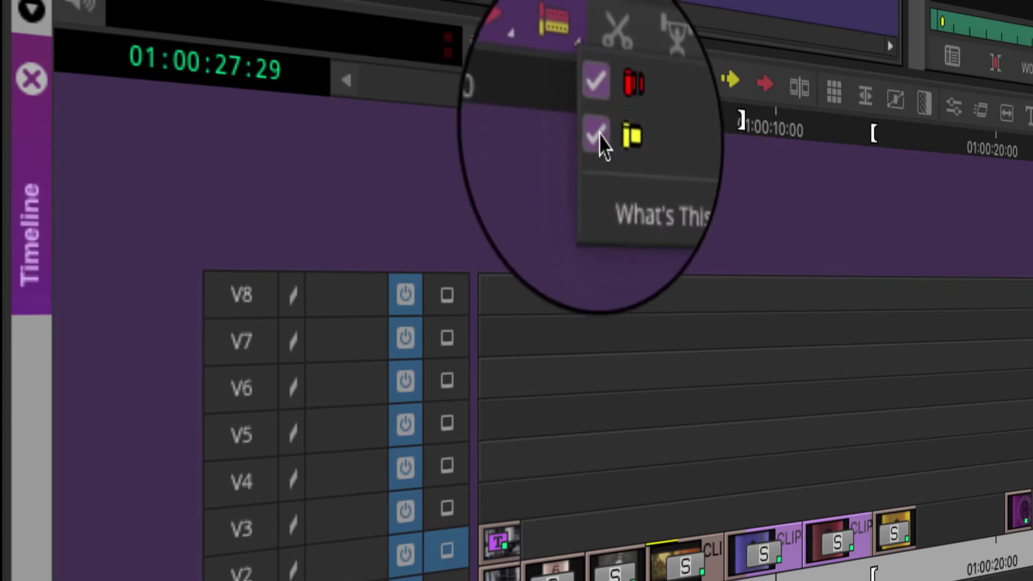
{"action": "left_click", "coordinate": [556, 151]}
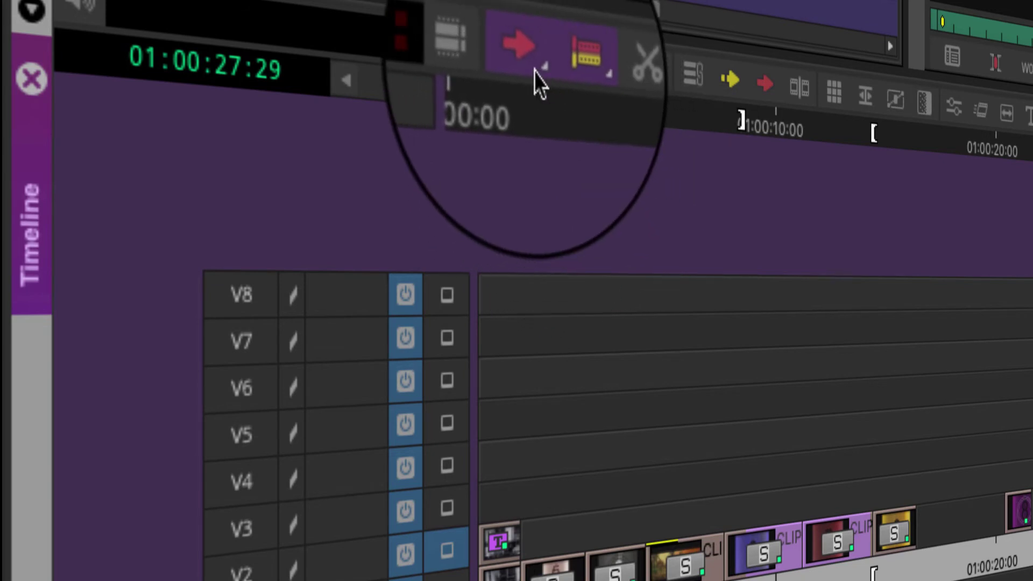
{"action": "left_click", "coordinate": [541, 67]}
{"action": "left_click", "coordinate": [547, 129]}
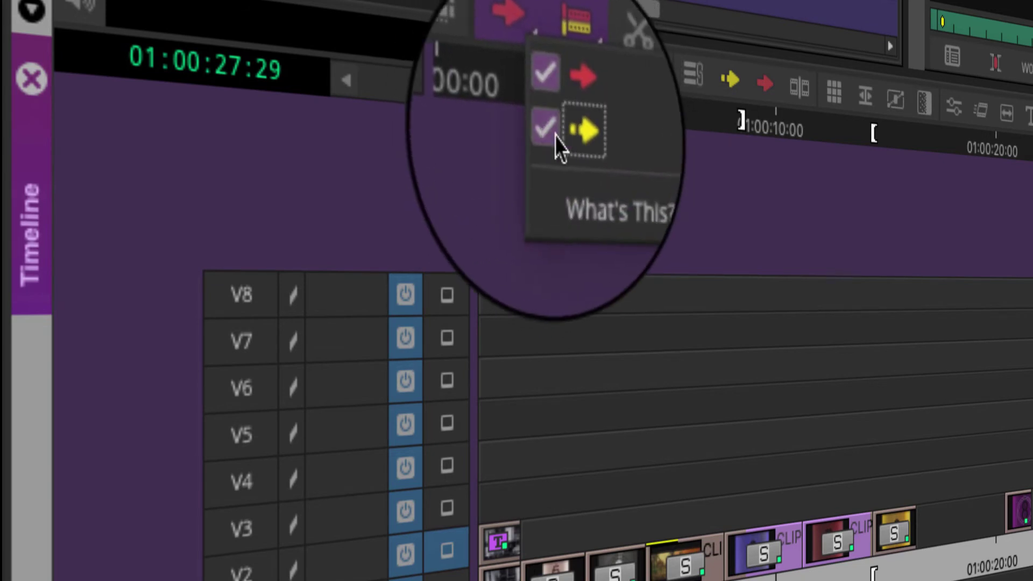
{"action": "left_click", "coordinate": [750, 247]}
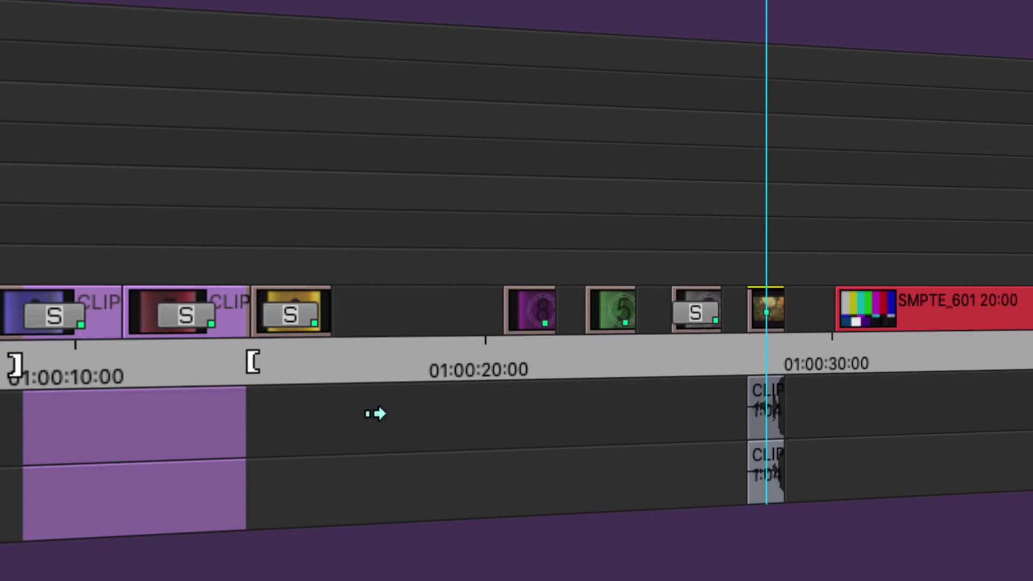
- Leave segment mode from the upper timecode ruler, and scrub the playhead to the head of the red clip
{"action": "left_click", "coordinate": [292, 3]}
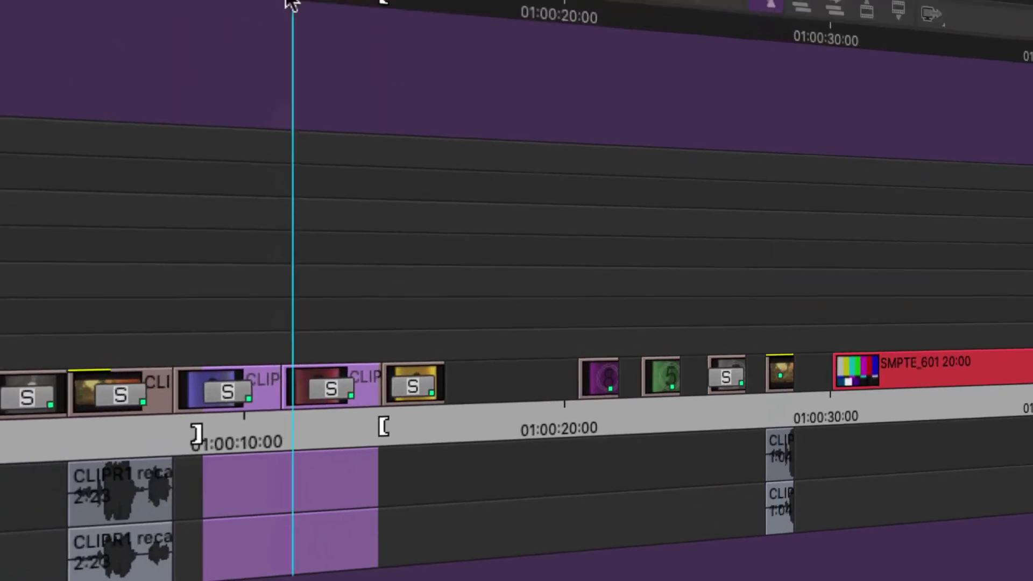
{"action": "left_click_drag", "start_coordinate": [290, 3], "coordinate": [260, 21]}
{"action": "left_click_drag", "start_coordinate": [306, 47], "coordinate": [400, 44]}
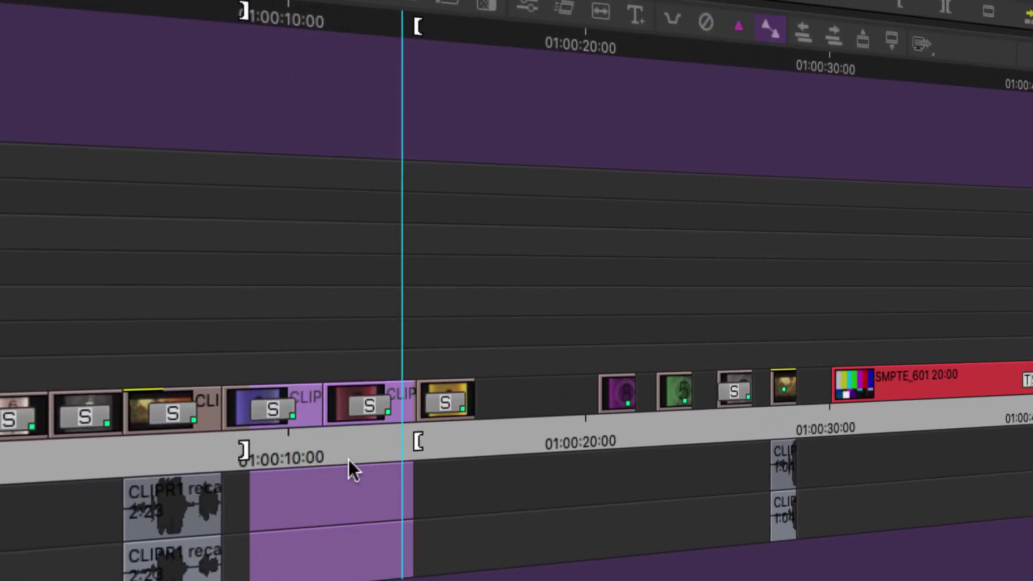
{"action": "left_click_drag", "start_coordinate": [291, 15], "coordinate": [350, 51]}
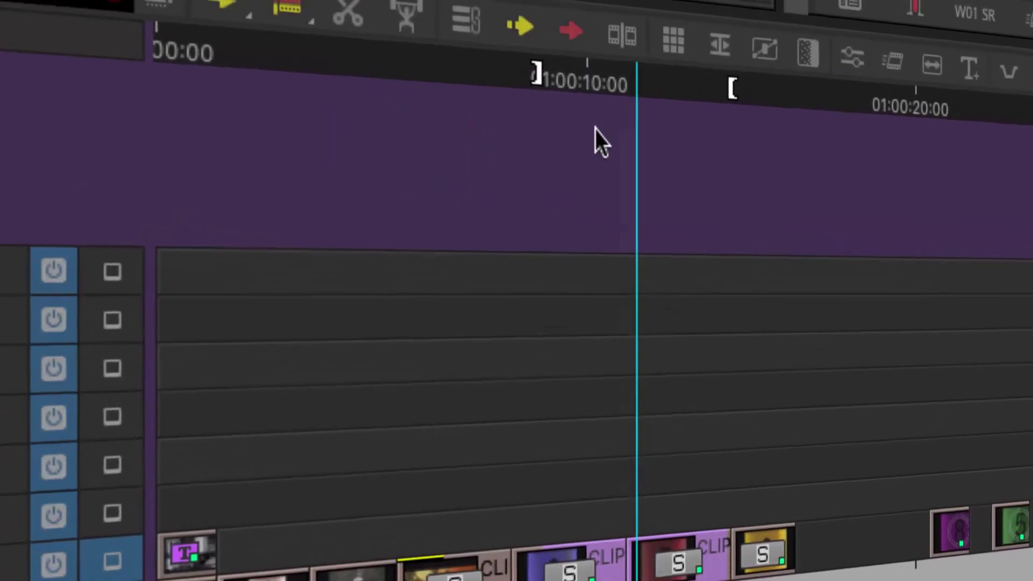
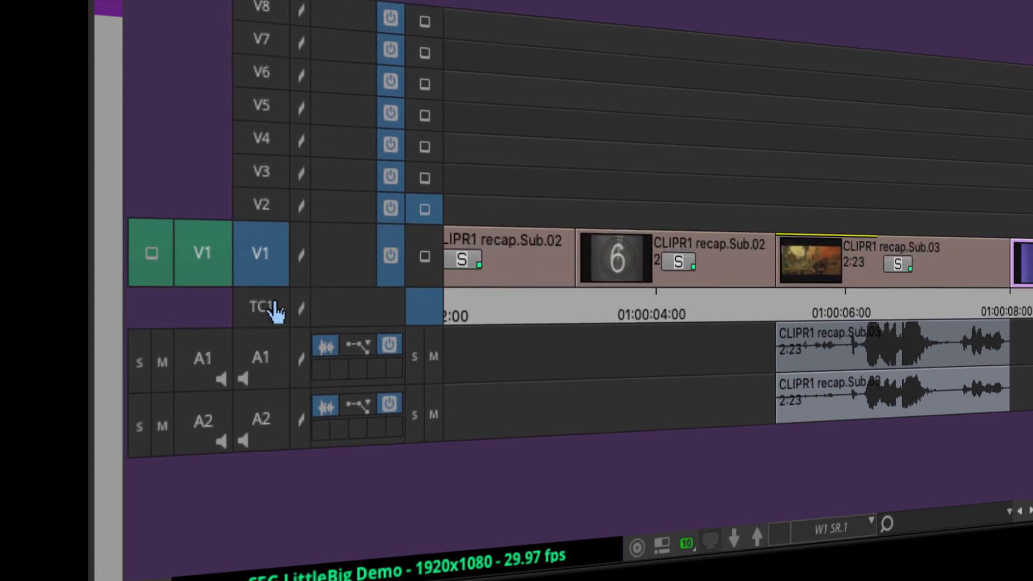
- Enter trim mode at the cut between the blue and red countdown clips, and leave it by parking the playhead on the TC1 track
{"action": "left_click_drag", "start_coordinate": [271, 285], "coordinate": [274, 304]}
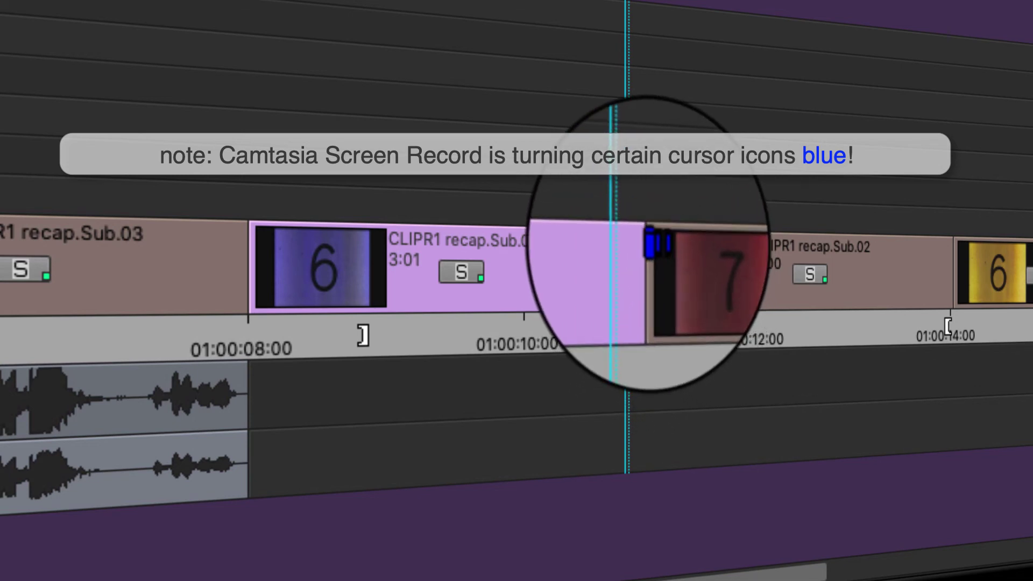
{"action": "left_click", "coordinate": [648, 274]}
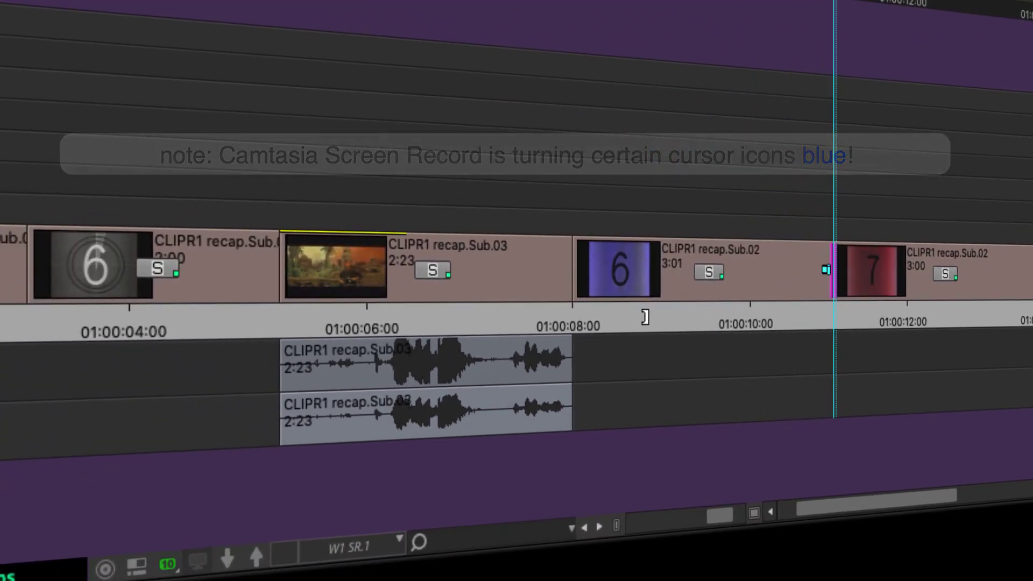
{"action": "left_click", "coordinate": [886, 315]}
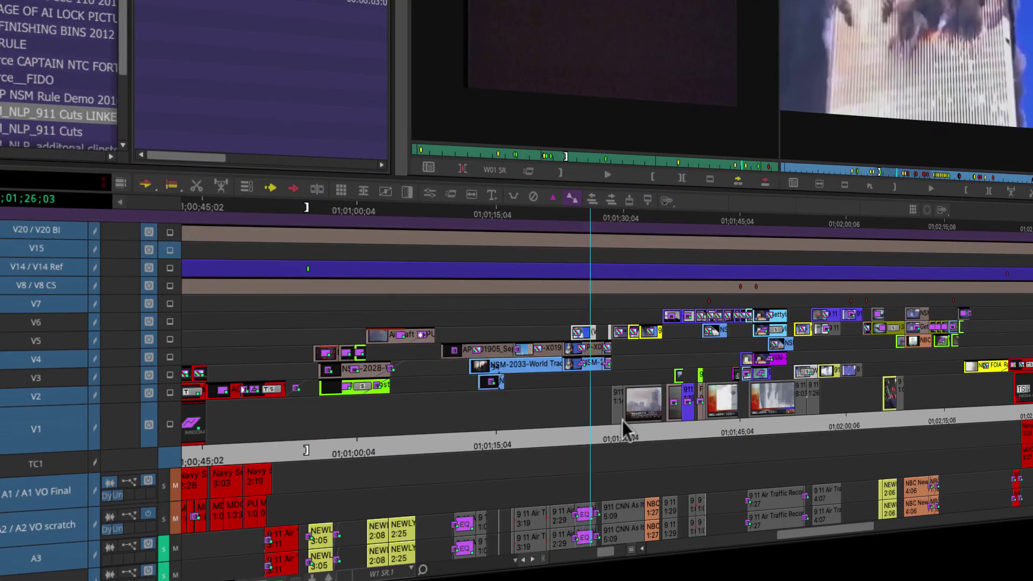
- Turn off the clip frames in the multi-track sequence's timeline, and scrub along the TC1 track to 01:01:32:11
{"action": "left_click_drag", "start_coordinate": [622, 421], "coordinate": [654, 411]}
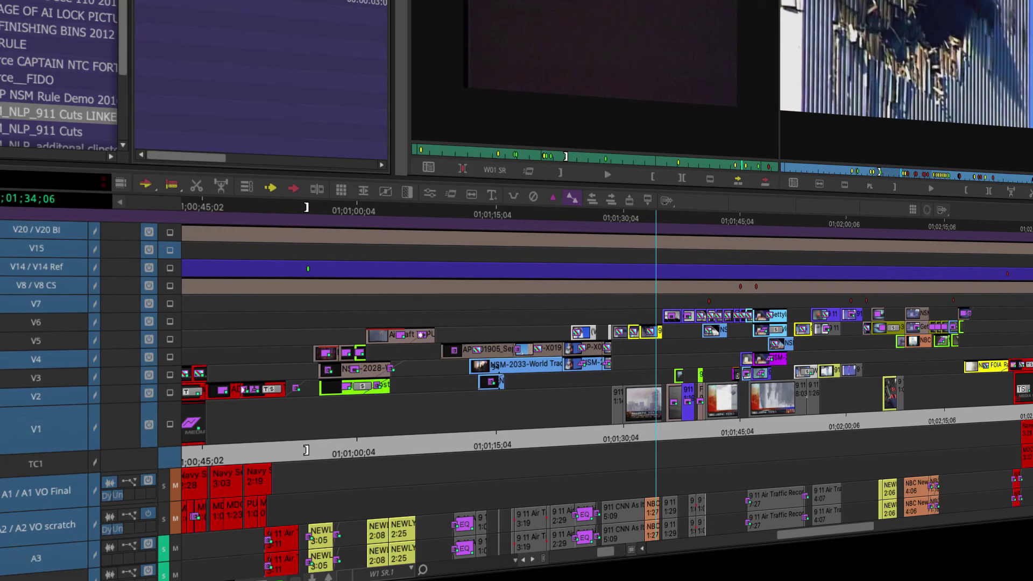
{"action": "left_click", "coordinate": [2, 576]}
{"action": "left_click", "coordinate": [5, 336]}
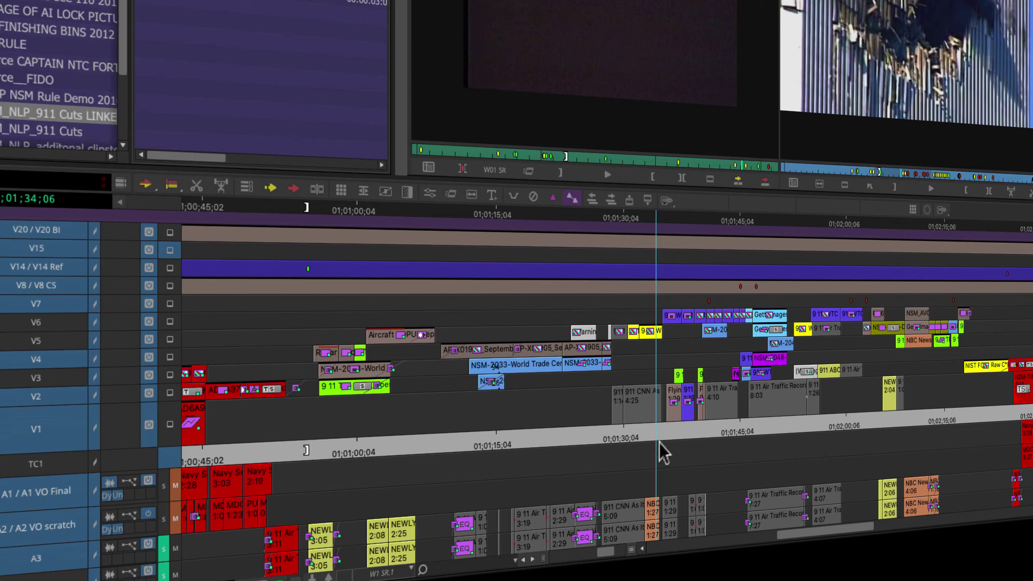
{"action": "mouse_move", "coordinate": [645, 431]}
{"action": "left_mouse_down"}
{"action": "mouse_move", "coordinate": [625, 431]}
{"action": "mouse_move", "coordinate": [640, 431]}
{"action": "left_mouse_up"}
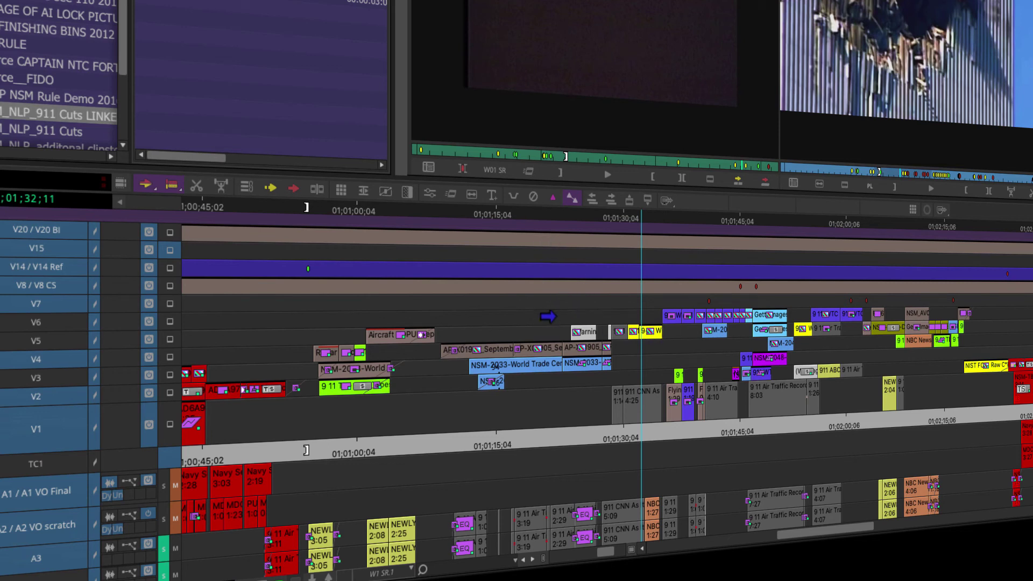
- Lasso the stacked cuts shortly before 01:01:30:04, leave trim mode, and reposition the playhead through the TC1 track
{"action": "left_click_drag", "start_coordinate": [550, 325], "coordinate": [568, 396]}
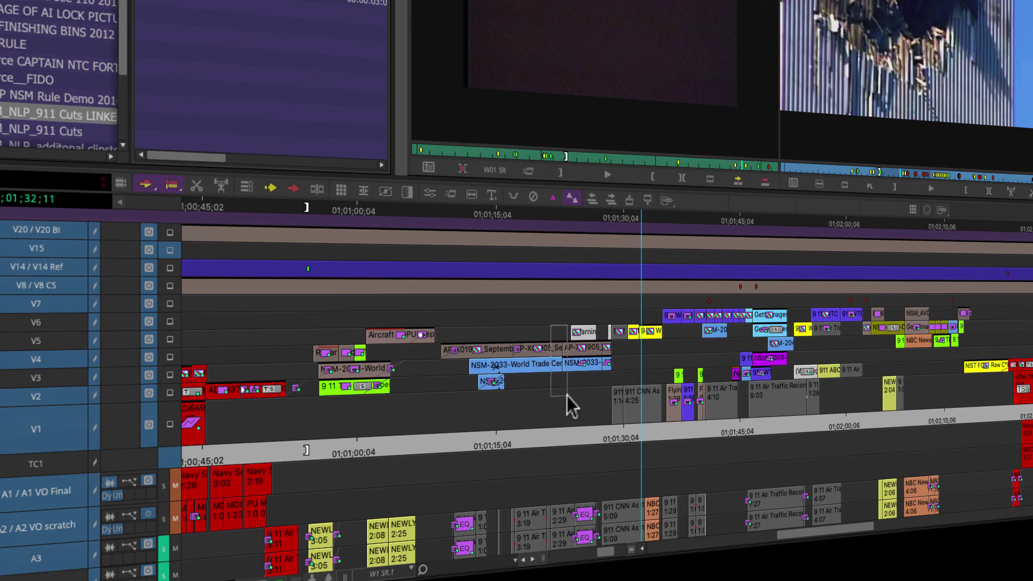
{"action": "left_click_drag", "start_coordinate": [568, 397], "coordinate": [567, 396]}
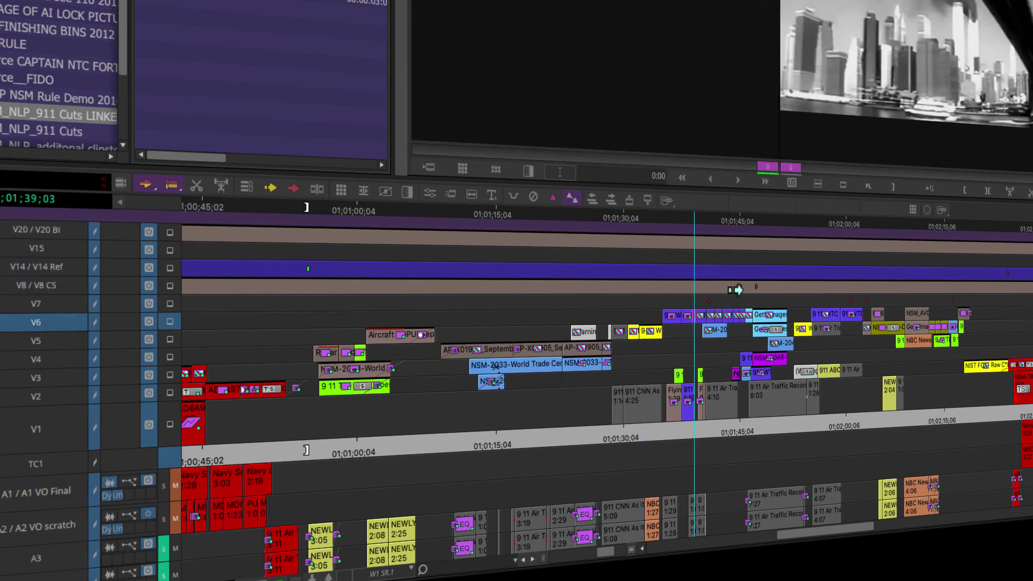
{"action": "key", "text": "u"}
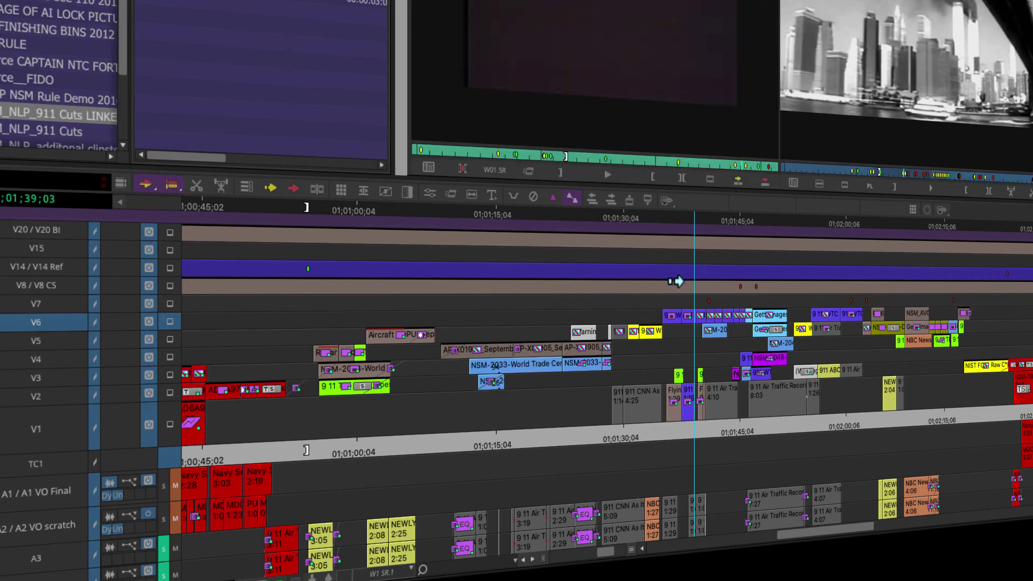
{"action": "left_click", "coordinate": [632, 449]}
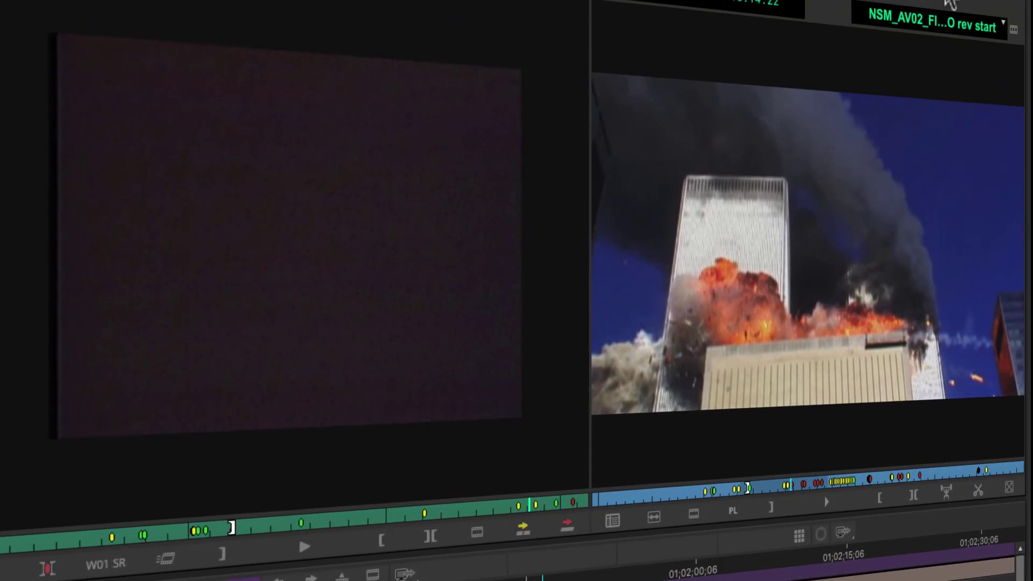
- Switch back to the short countdown sequence, and lasso the cut just past 01:00:11:00 to enter trim mode
{"action": "left_click", "coordinate": [990, 24]}
{"action": "left_click", "coordinate": [923, 56]}
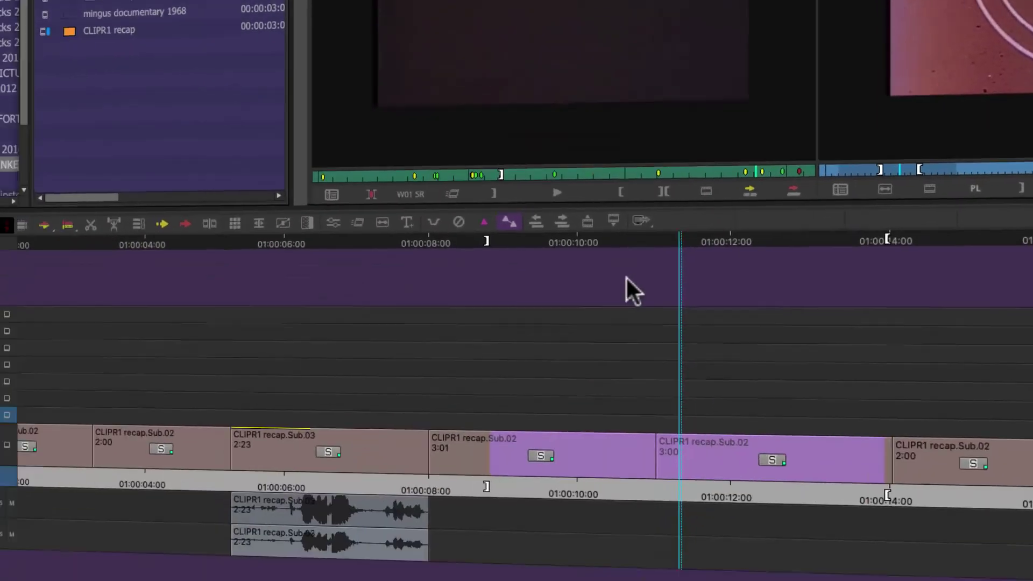
{"action": "left_click_drag", "start_coordinate": [644, 242], "coordinate": [724, 486]}
{"action": "left_click_drag", "start_coordinate": [654, 354], "coordinate": [705, 467]}
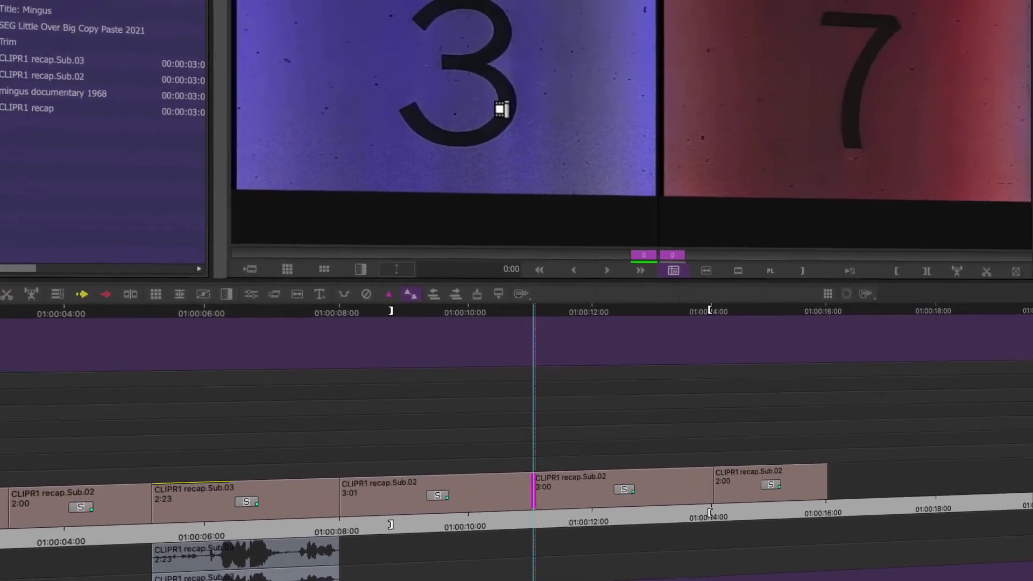
- Switch the trim from the outgoing side to the incoming side and to both sides, and leave trim mode with the playhead at 01:00:12:00
{"action": "left_click", "coordinate": [658, 2]}
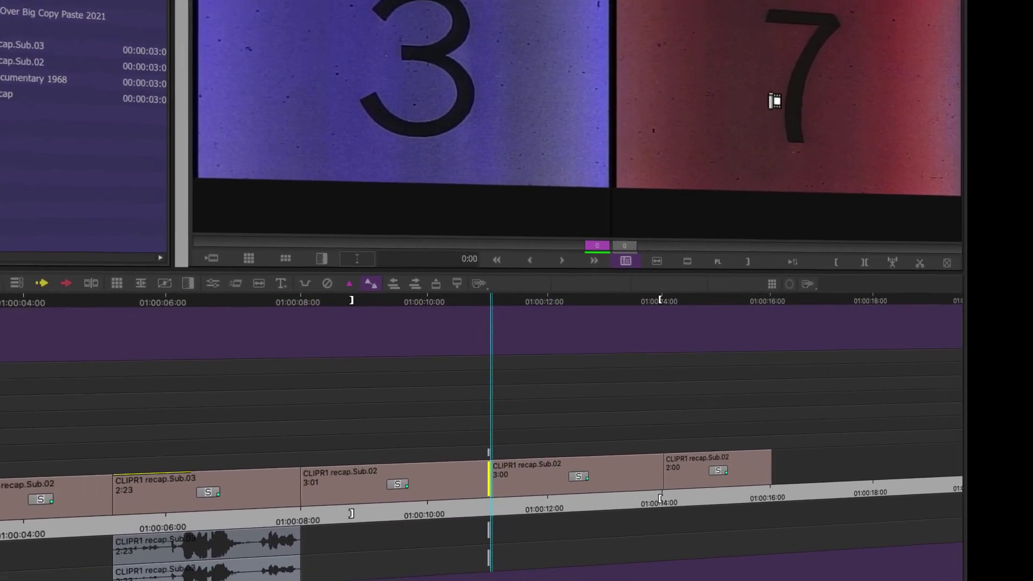
{"action": "left_click", "coordinate": [807, 118]}
{"action": "left_click", "coordinate": [595, 74]}
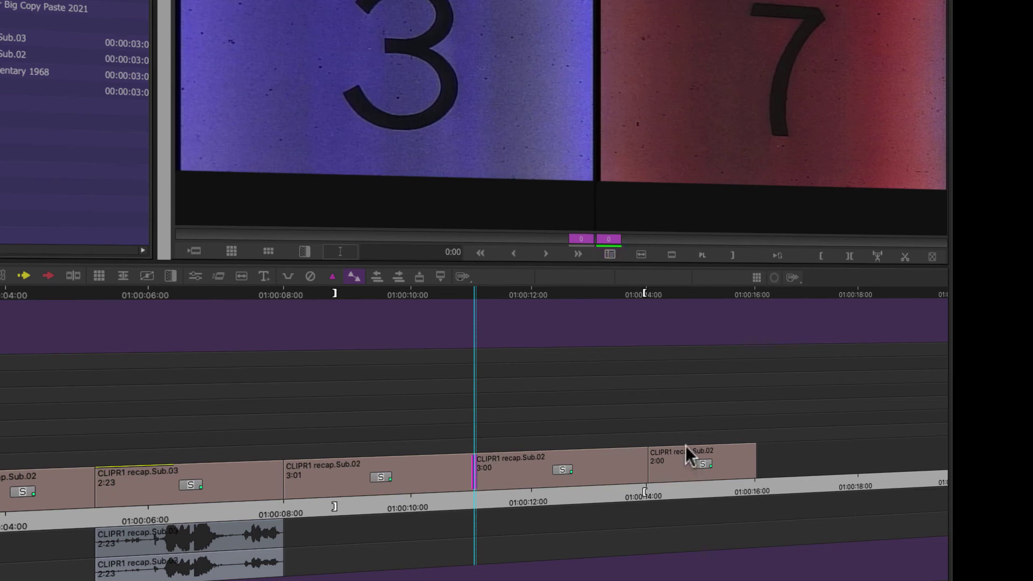
{"action": "key", "text": "u"}
{"action": "left_click", "coordinate": [528, 321]}
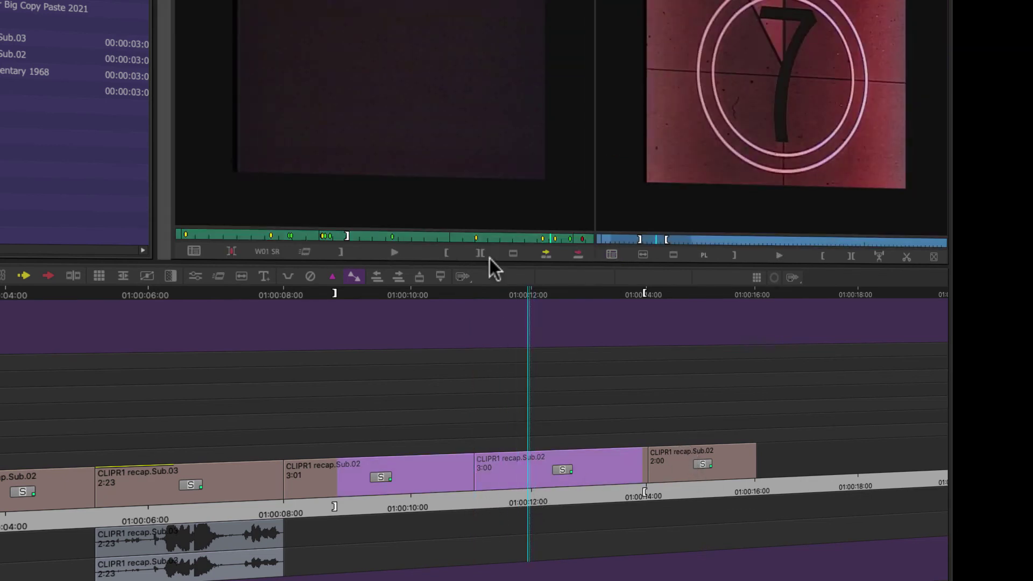
- Lasso the last two clips on V1, move them up to V2 slightly later in time, and undo the move
{"action": "left_click_drag", "start_coordinate": [498, 234], "coordinate": [555, 240]}
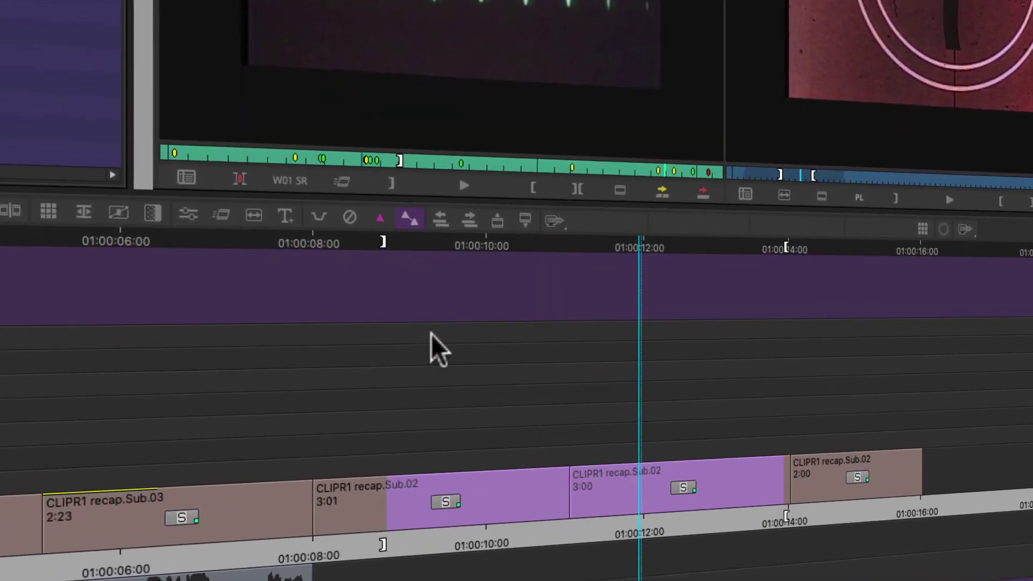
{"action": "left_click_drag", "start_coordinate": [545, 428], "coordinate": [945, 526]}
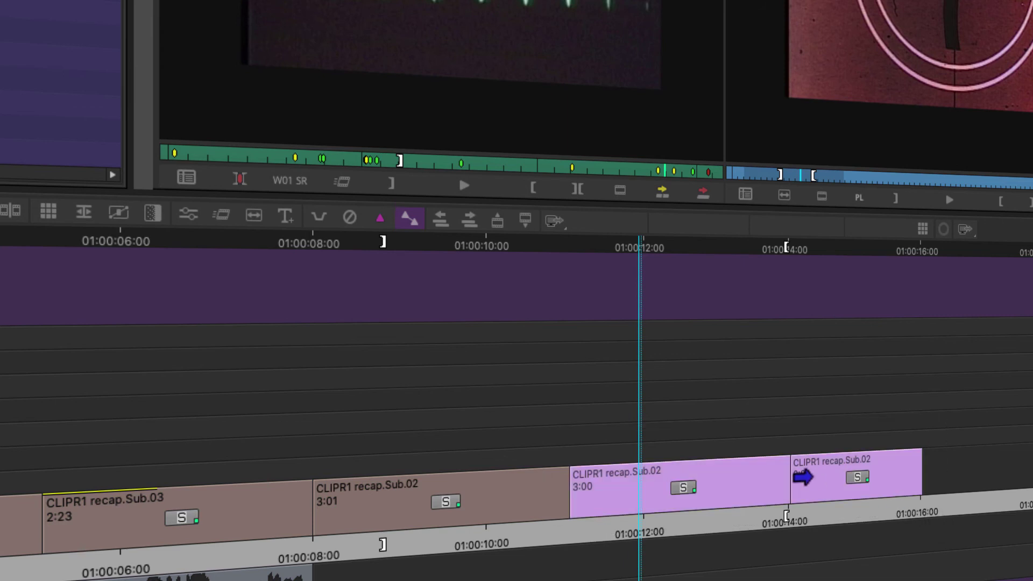
{"action": "left_click_drag", "start_coordinate": [796, 463], "coordinate": [835, 430]}
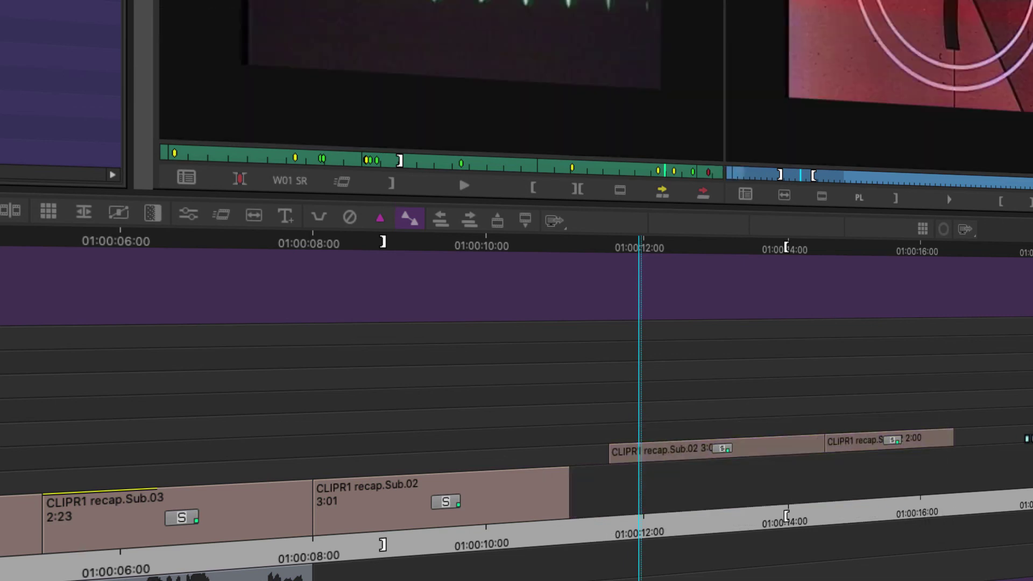
{"action": "key", "text": "super+z"}
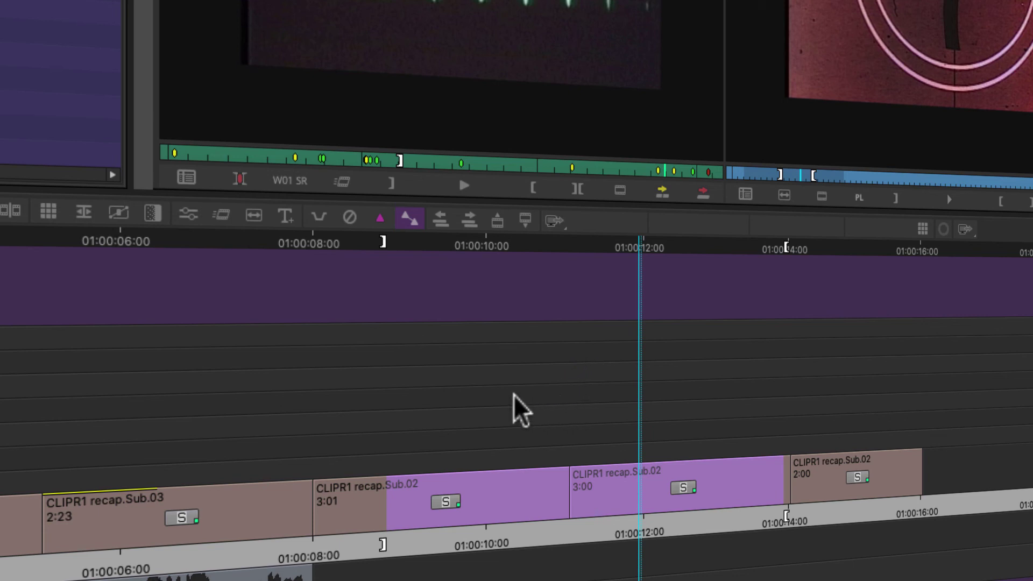
- Lasso the last two clips again, and switch the segment tool from yellow Extract/Splice-in to the red arrow
{"action": "left_click_drag", "start_coordinate": [522, 401], "coordinate": [978, 540]}
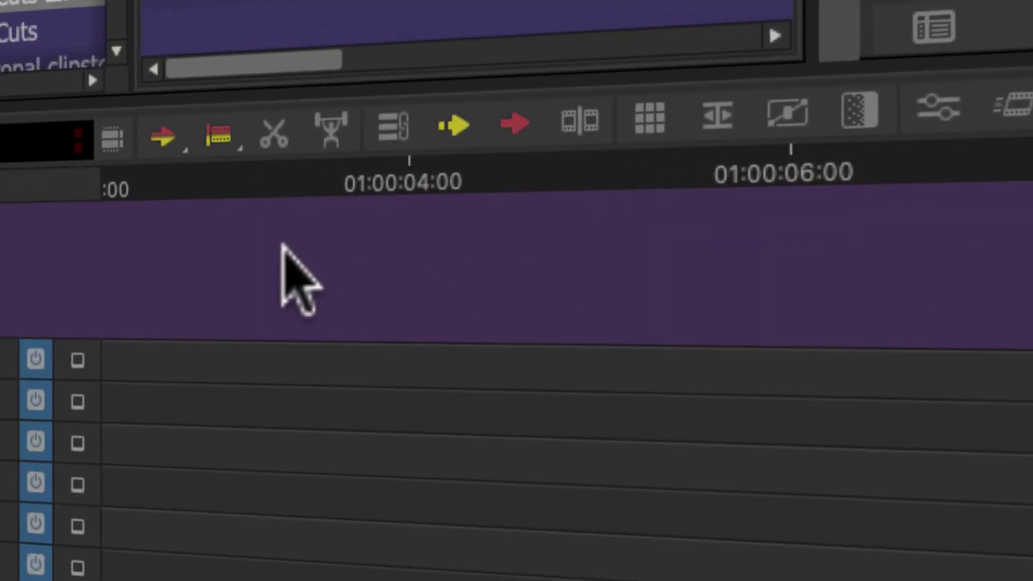
{"action": "left_click", "coordinate": [454, 128]}
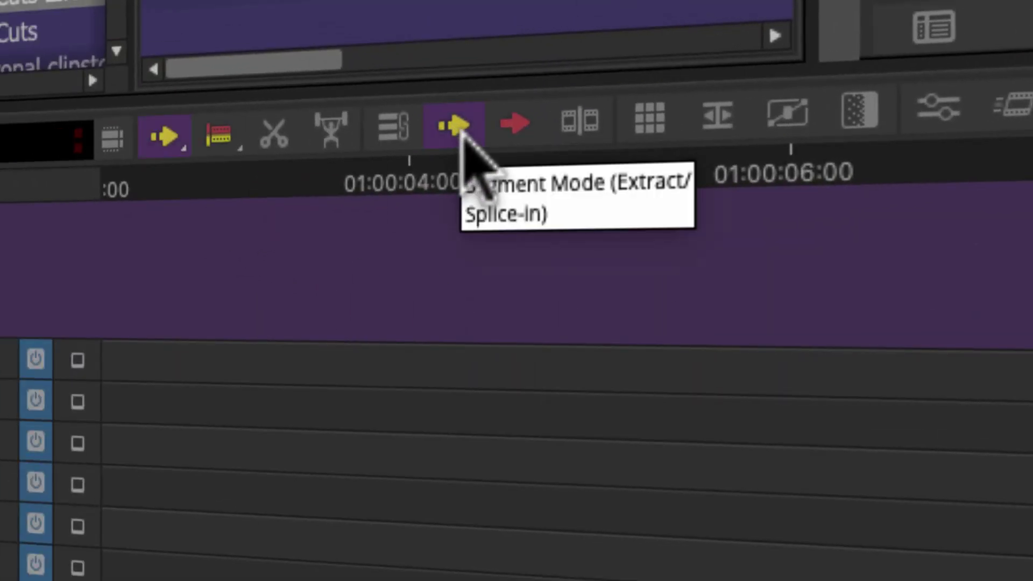
{"action": "left_click", "coordinate": [522, 127]}
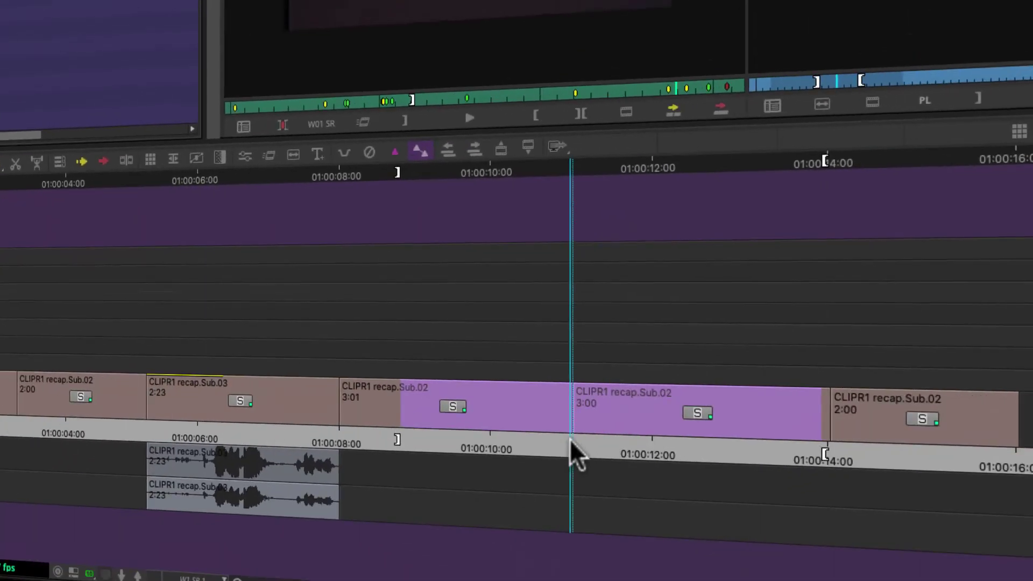
- Lasso the last two clips into segment mode, and leave it by scrubbing the TC1 track to just past 01:00:14:00
{"action": "left_click_drag", "start_coordinate": [570, 440], "coordinate": [637, 457]}
{"action": "left_click_drag", "start_coordinate": [540, 350], "coordinate": [1014, 540]}
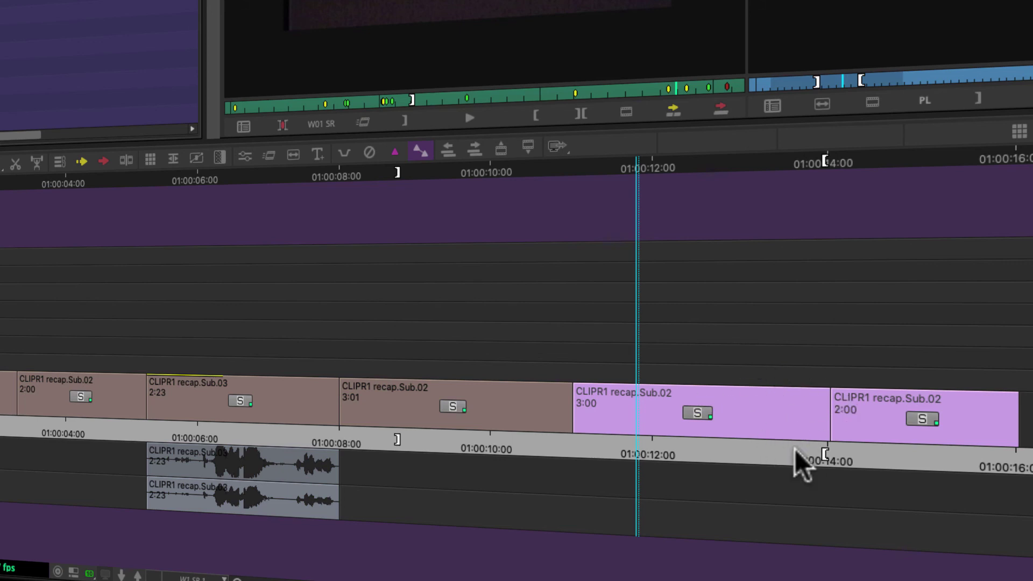
{"action": "left_click_drag", "start_coordinate": [783, 459], "coordinate": [839, 456]}
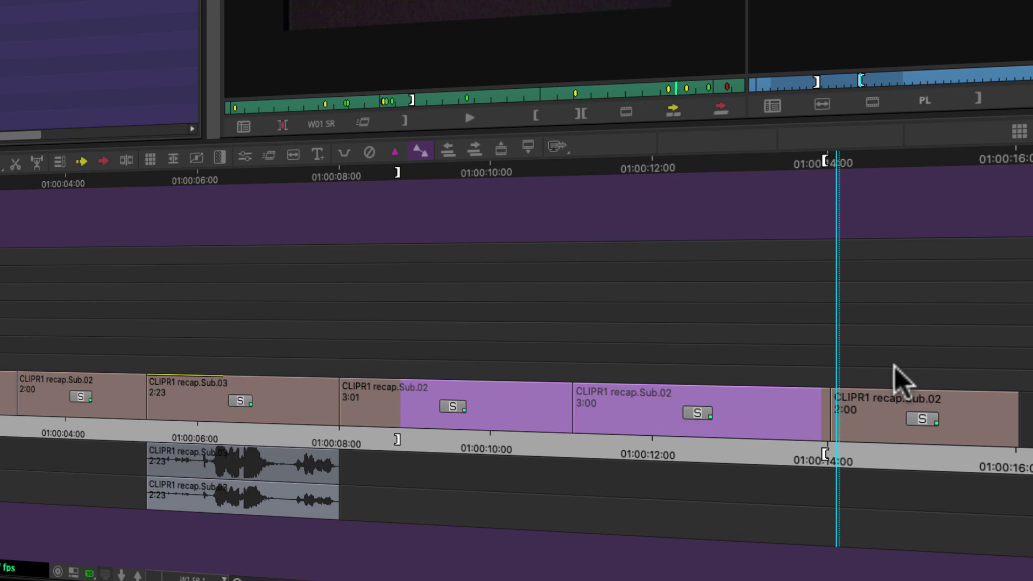
- Lasso the cuts around the 3:00 clip from right to left for trim mode, and leave it by scrubbing TC1 to just past 01:00:10:00
{"action": "left_click_drag", "start_coordinate": [1001, 318], "coordinate": [536, 498]}
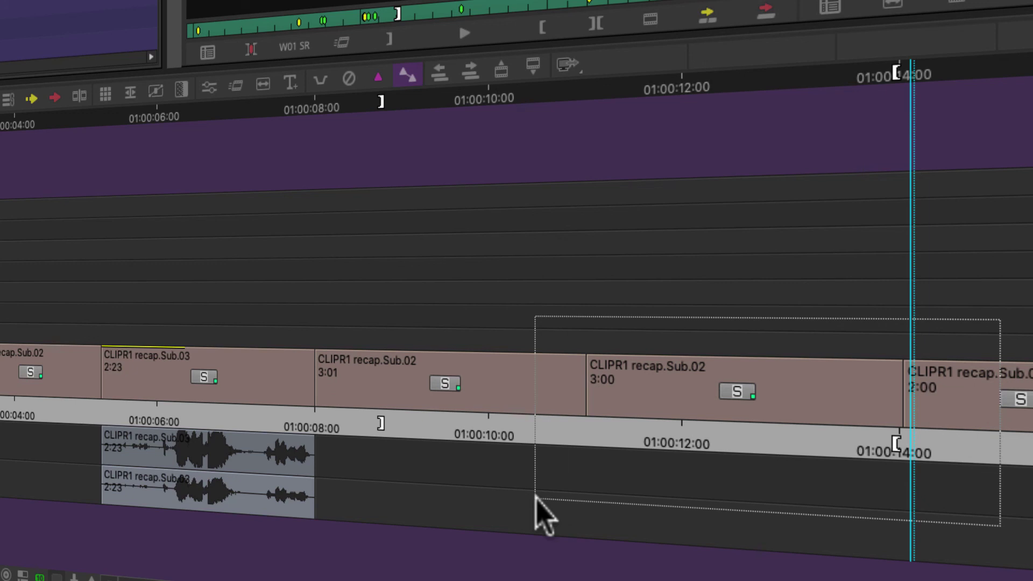
{"action": "left_click_drag", "start_coordinate": [536, 497], "coordinate": [536, 500]}
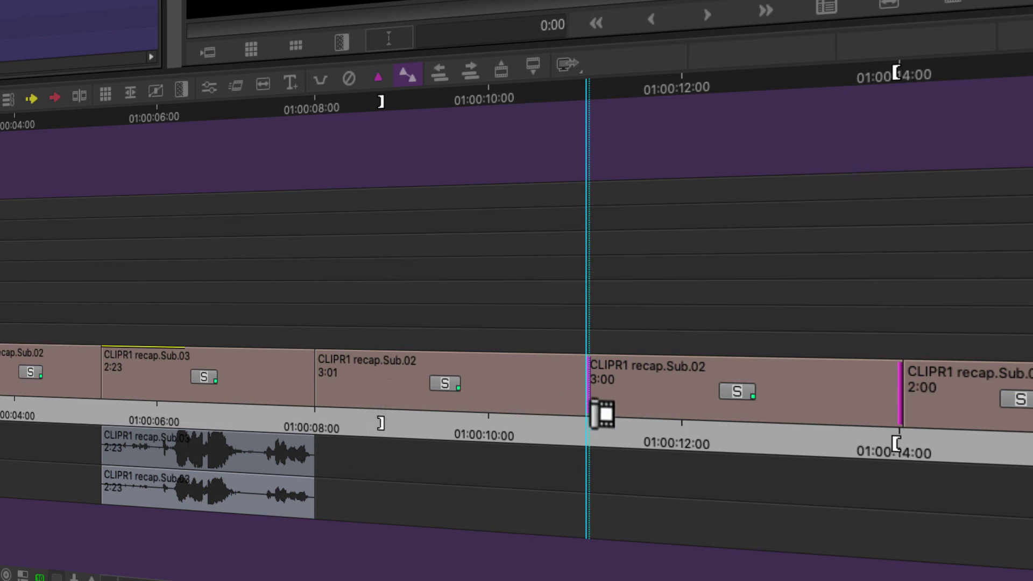
{"action": "left_click_drag", "start_coordinate": [624, 431], "coordinate": [673, 448]}
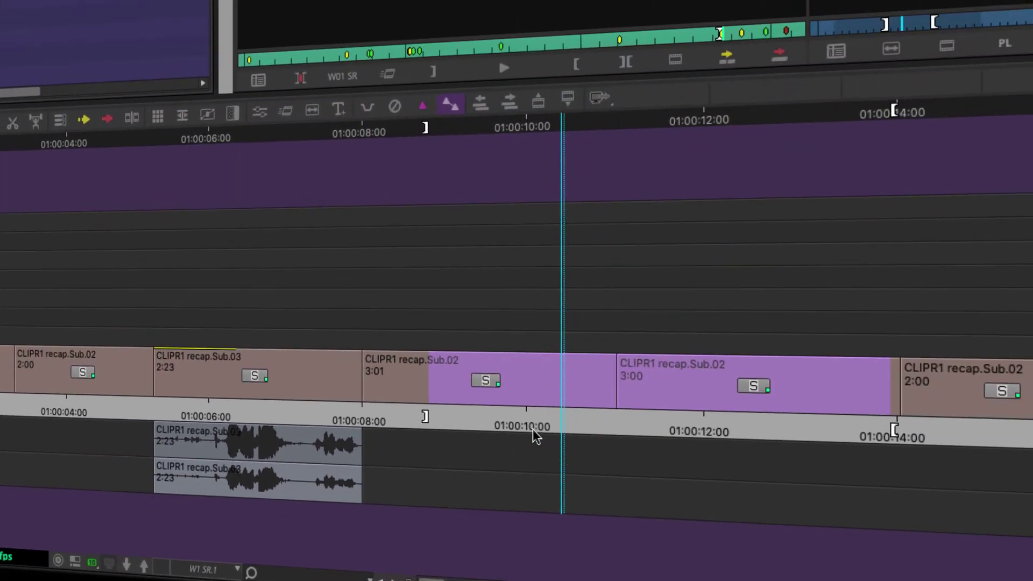
{"action": "left_click_drag", "start_coordinate": [536, 436], "coordinate": [566, 400]}
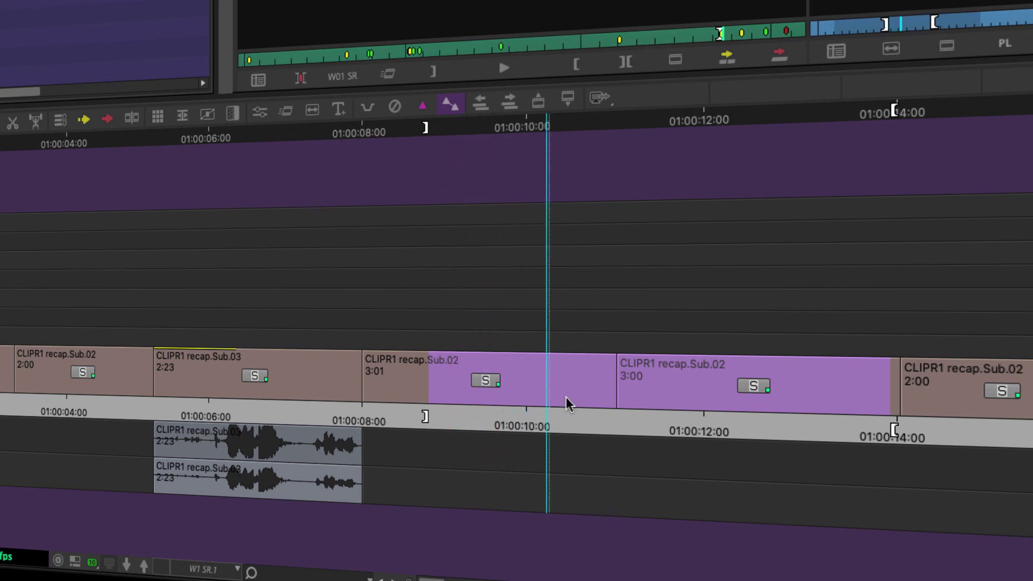
- Turn the Dynamic Lasso option off and back on in the timeline edit settings, and apply the settings
{"action": "key", "text": "super+="}
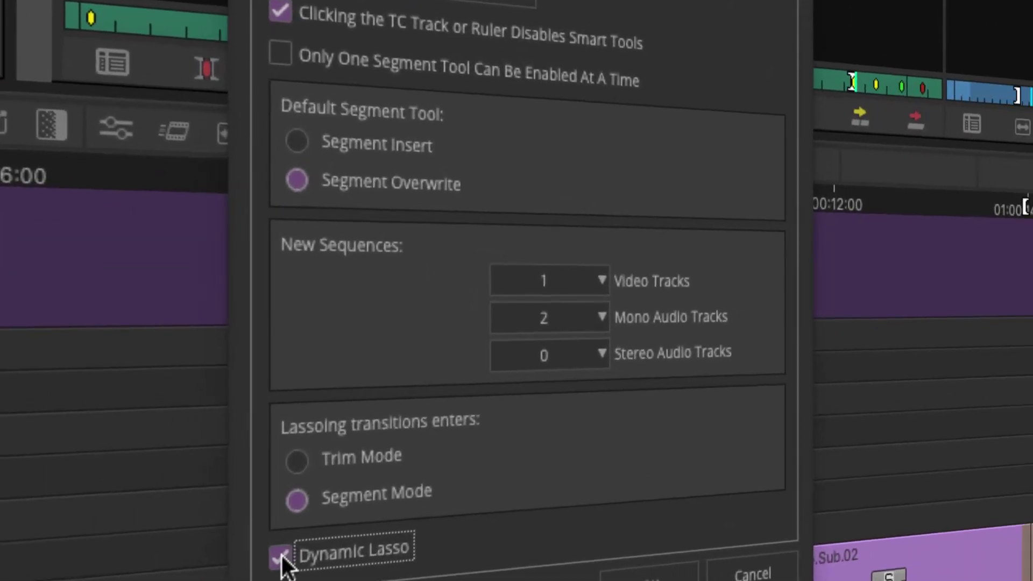
{"action": "left_click", "coordinate": [336, 328]}
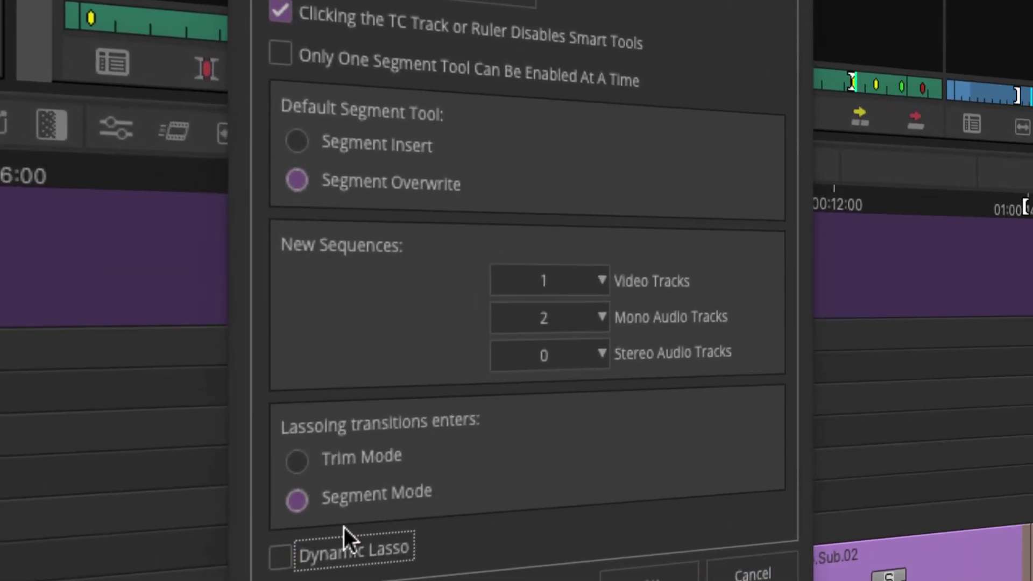
{"action": "left_click", "coordinate": [282, 559]}
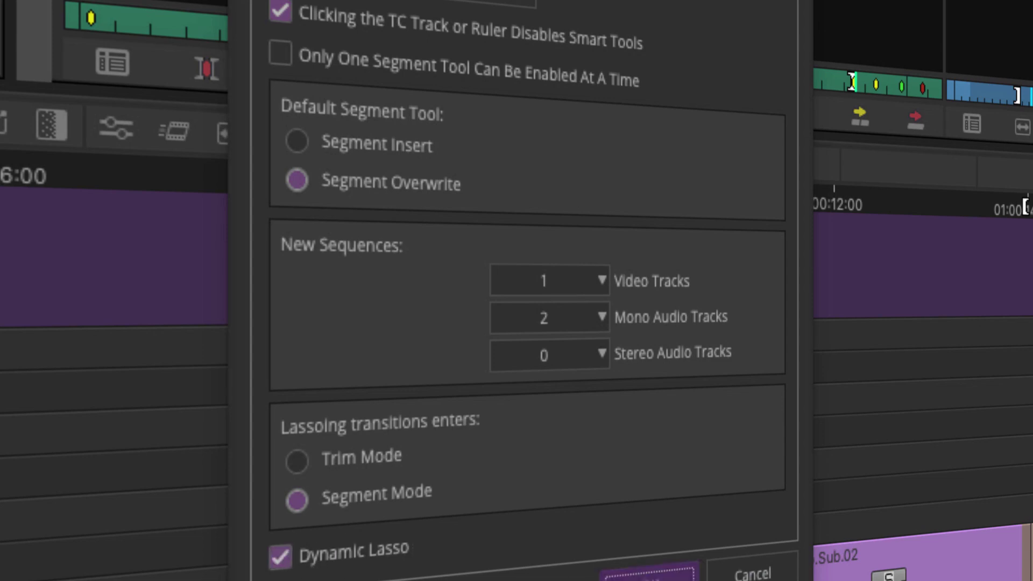
{"action": "key", "text": "Return"}
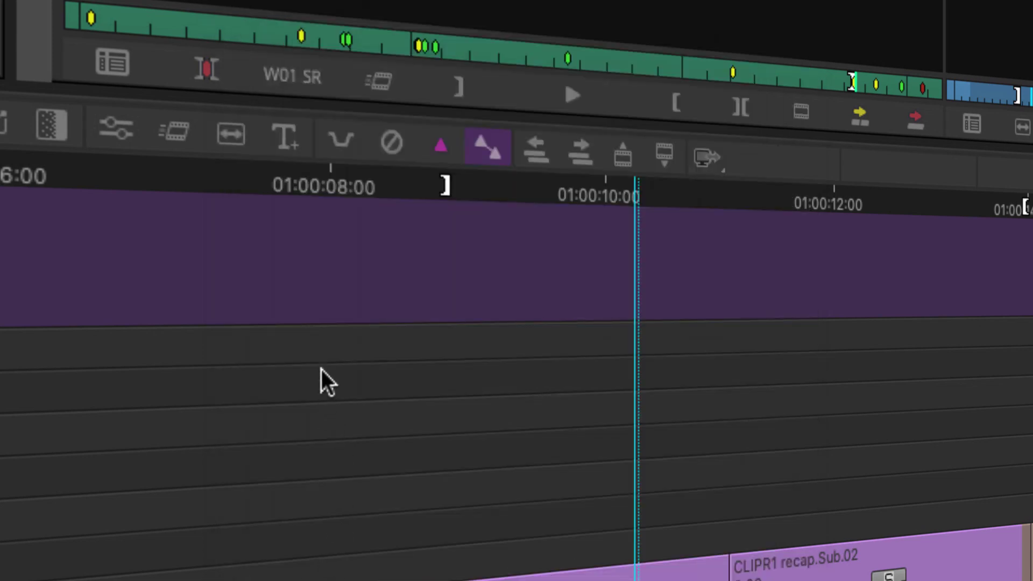
- Lasso the 2:23, 3:01 and 3:00 clips with the V2 filler above, and leave segment mode by parking on TC1 just past 01:00:09:00
{"action": "mouse_move", "coordinate": [269, 279]}
{"action": "left_mouse_down"}
{"action": "mouse_move", "coordinate": [369, 377]}
{"action": "mouse_move", "coordinate": [661, 433]}
{"action": "mouse_move", "coordinate": [670, 446]}
{"action": "mouse_move", "coordinate": [643, 404]}
{"action": "left_mouse_up"}
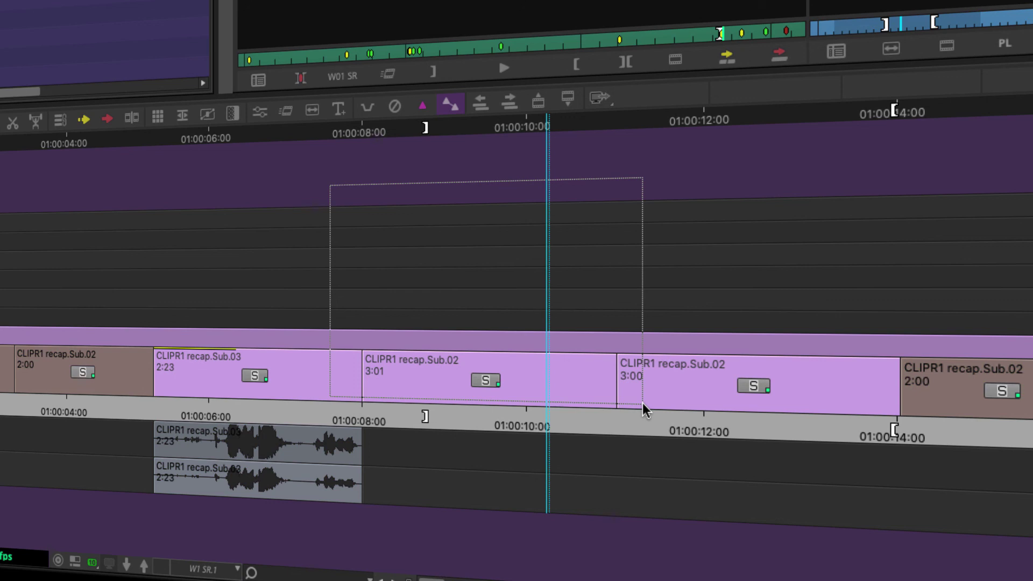
{"action": "left_click_drag", "start_coordinate": [643, 403], "coordinate": [641, 405]}
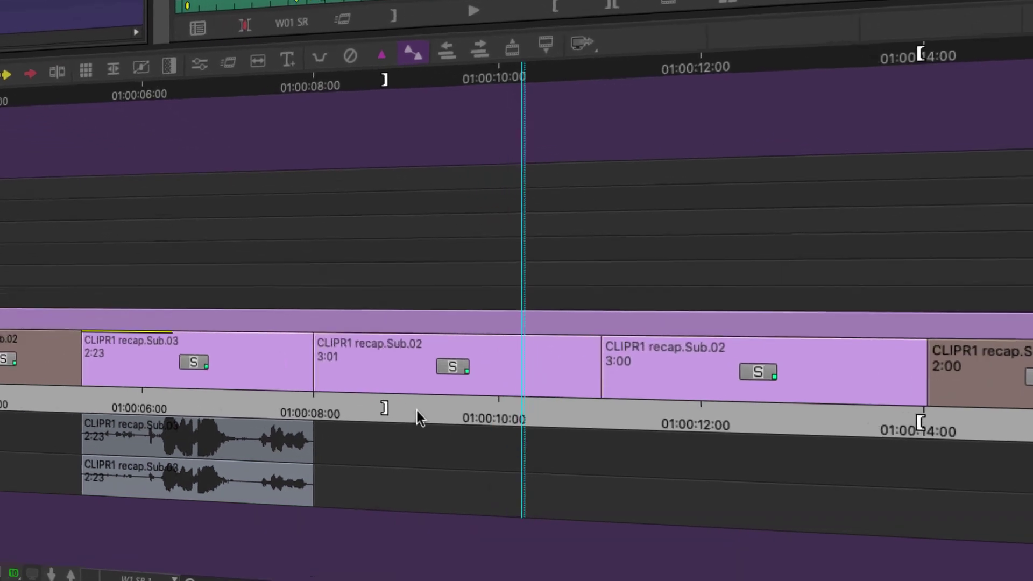
{"action": "left_click", "coordinate": [453, 414]}
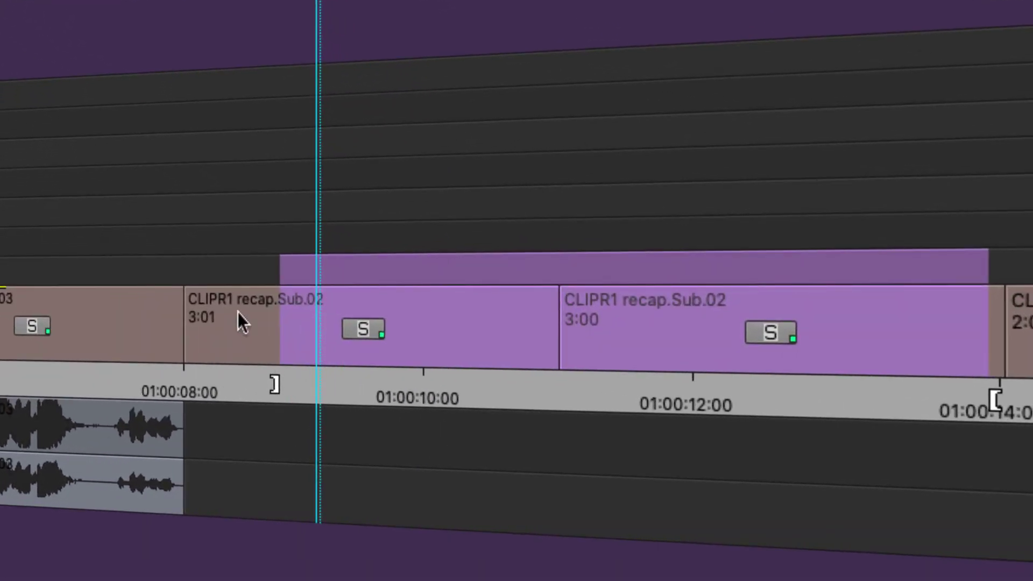
- Park just before 01:00:09:00, lasso partway across the 3:01 and 3:00 clips for segment mode, and lasso again to include the 2:23 clip
{"action": "left_click", "coordinate": [259, 327]}
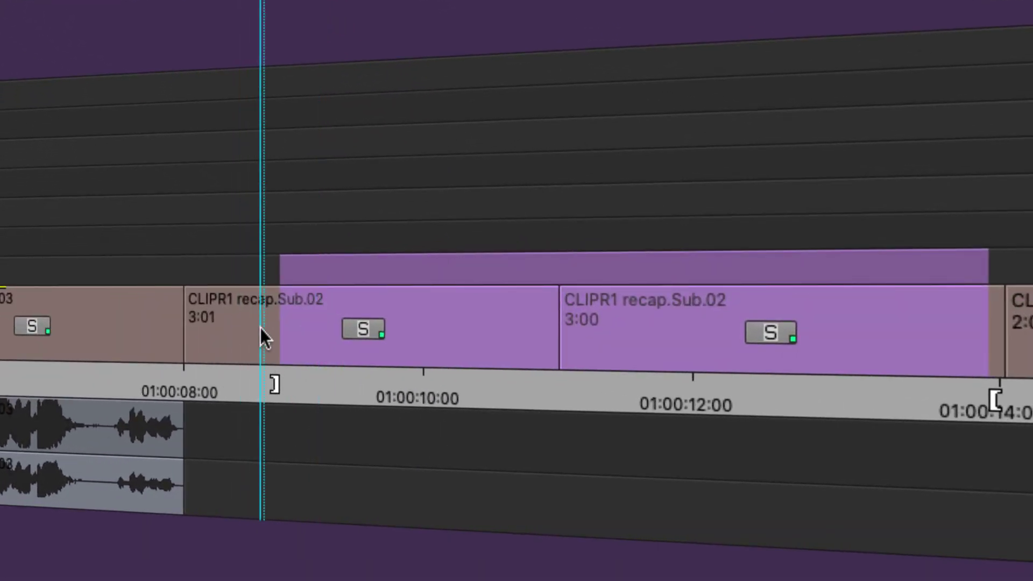
{"action": "left_click_drag", "start_coordinate": [230, 296], "coordinate": [697, 377]}
{"action": "left_click", "coordinate": [678, 340]}
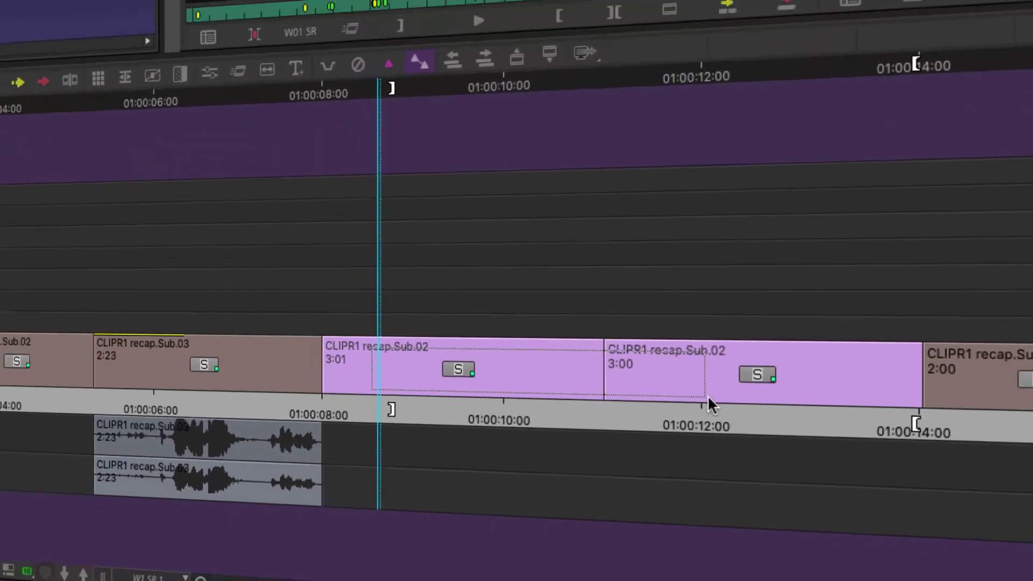
{"action": "left_click_drag", "start_coordinate": [223, 366], "coordinate": [835, 396]}
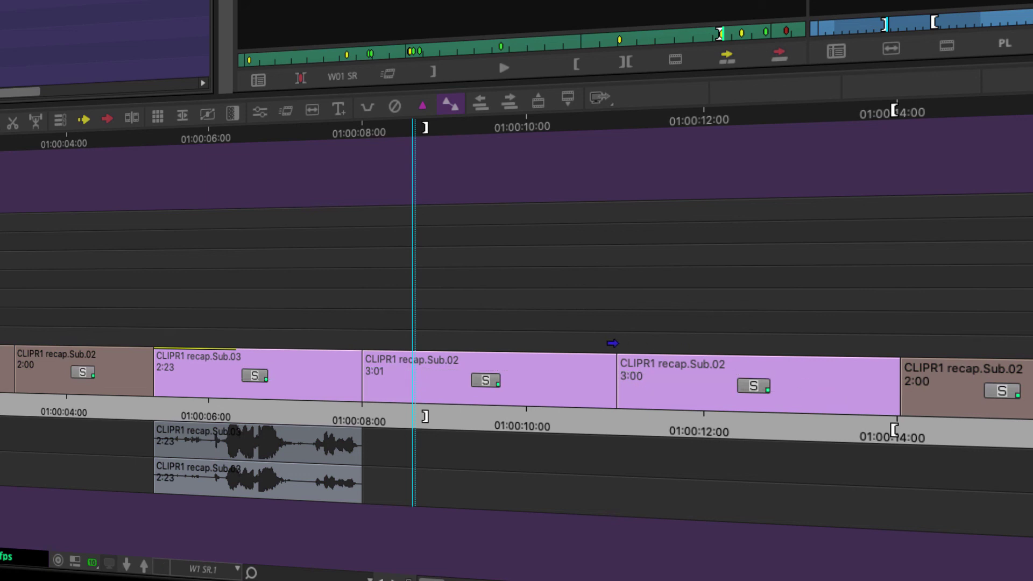
- Lasso the V2 filler alone, lasso it again with the 3:01 and 3:00 clips, and leave segment mode by parking on TC1 just past 01:00:11:00
{"action": "mouse_move", "coordinate": [602, 337]}
{"action": "left_mouse_down"}
{"action": "mouse_move", "coordinate": [622, 366]}
{"action": "mouse_move", "coordinate": [610, 348]}
{"action": "left_mouse_up"}
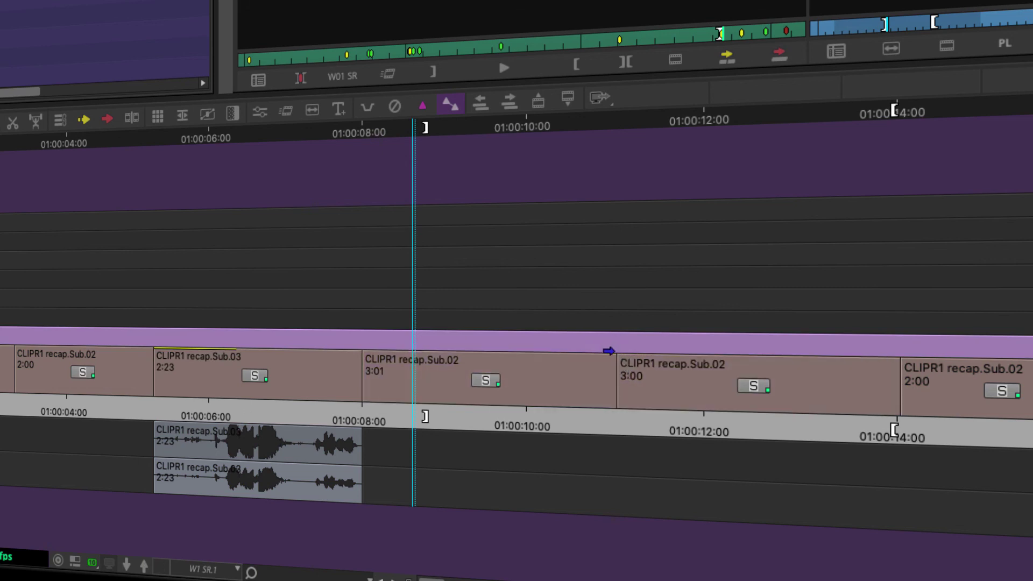
{"action": "mouse_move", "coordinate": [626, 426]}
{"action": "left_mouse_down"}
{"action": "mouse_move", "coordinate": [612, 419]}
{"action": "mouse_move", "coordinate": [624, 420]}
{"action": "left_mouse_up"}
{"action": "left_click_drag", "start_coordinate": [605, 344], "coordinate": [638, 430]}
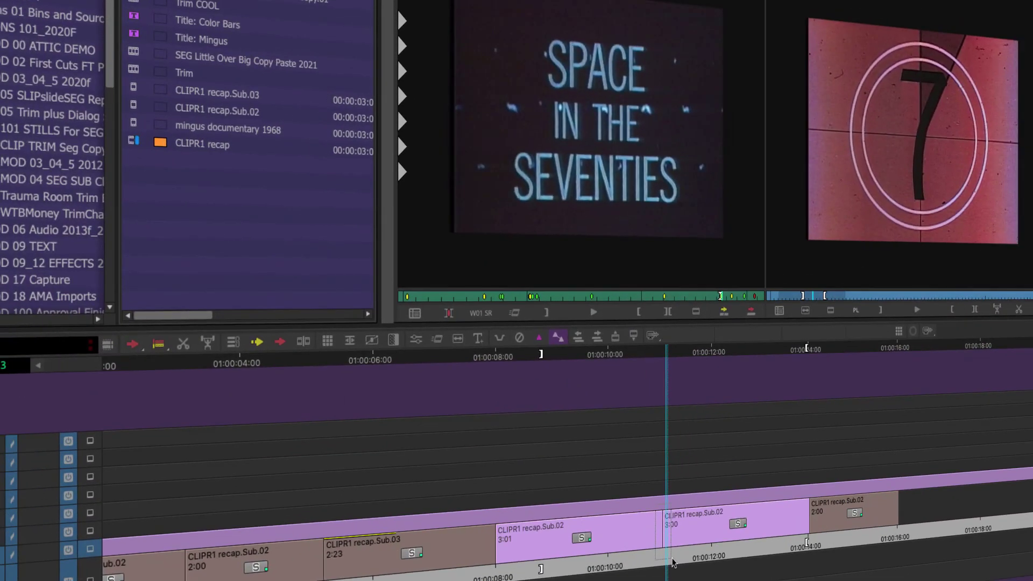
{"action": "left_click_drag", "start_coordinate": [672, 562], "coordinate": [671, 550]}
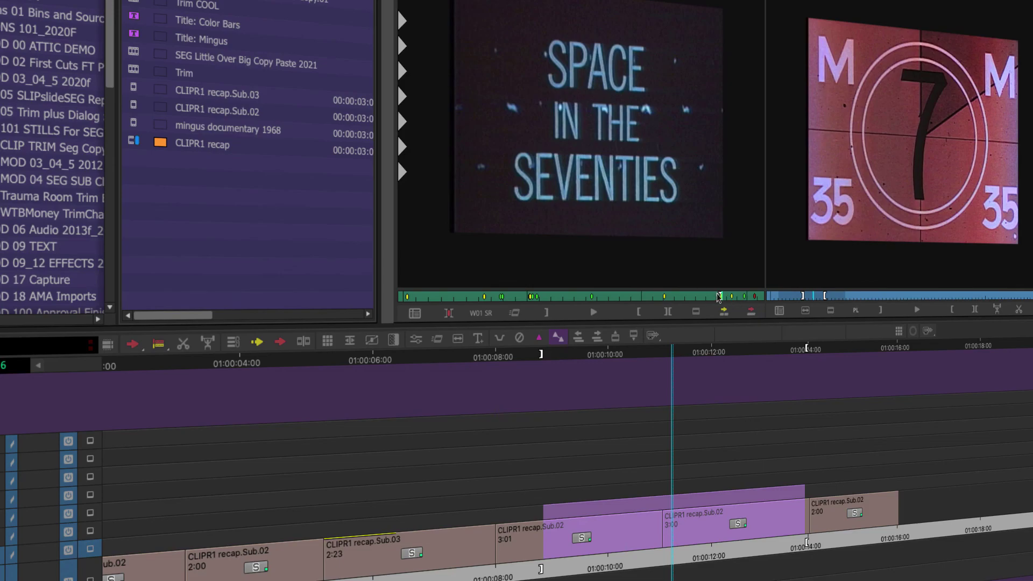
- Scrub the source monitor just past its mark near the yellow marker, go to the IN point, and play the source footage
{"action": "left_click_drag", "start_coordinate": [728, 297], "coordinate": [734, 296]}
{"action": "mouse_move", "coordinate": [558, 547]}
{"action": "left_mouse_down"}
{"action": "mouse_move", "coordinate": [535, 552]}
{"action": "mouse_move", "coordinate": [551, 545]}
{"action": "left_mouse_up"}
{"action": "key", "text": "q"}
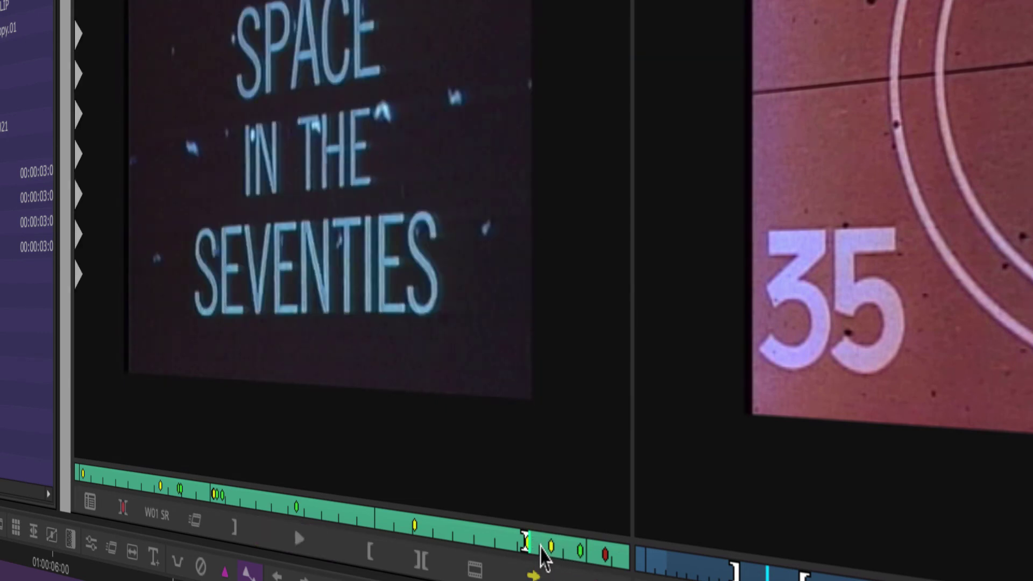
{"action": "key", "text": "space"}
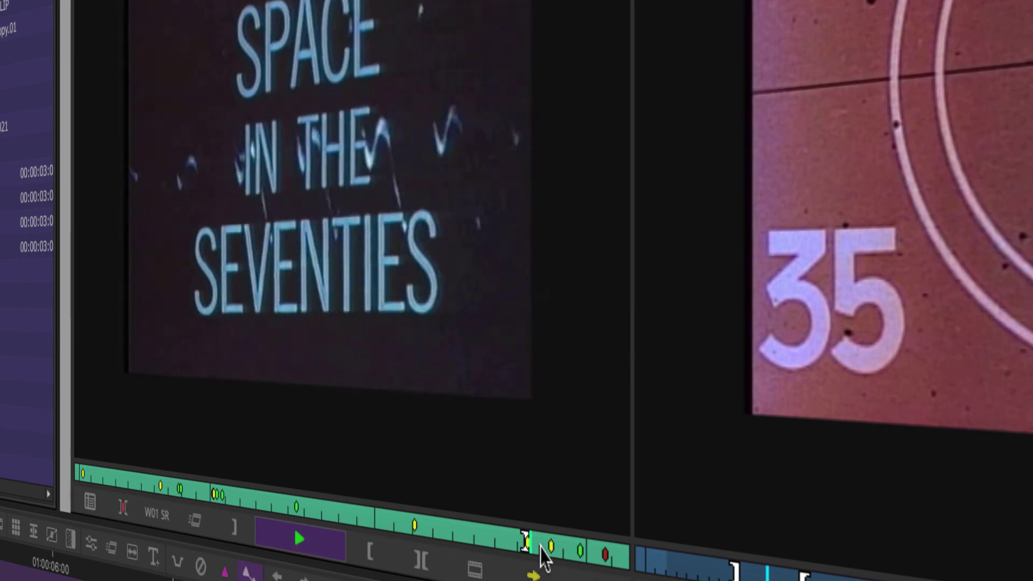